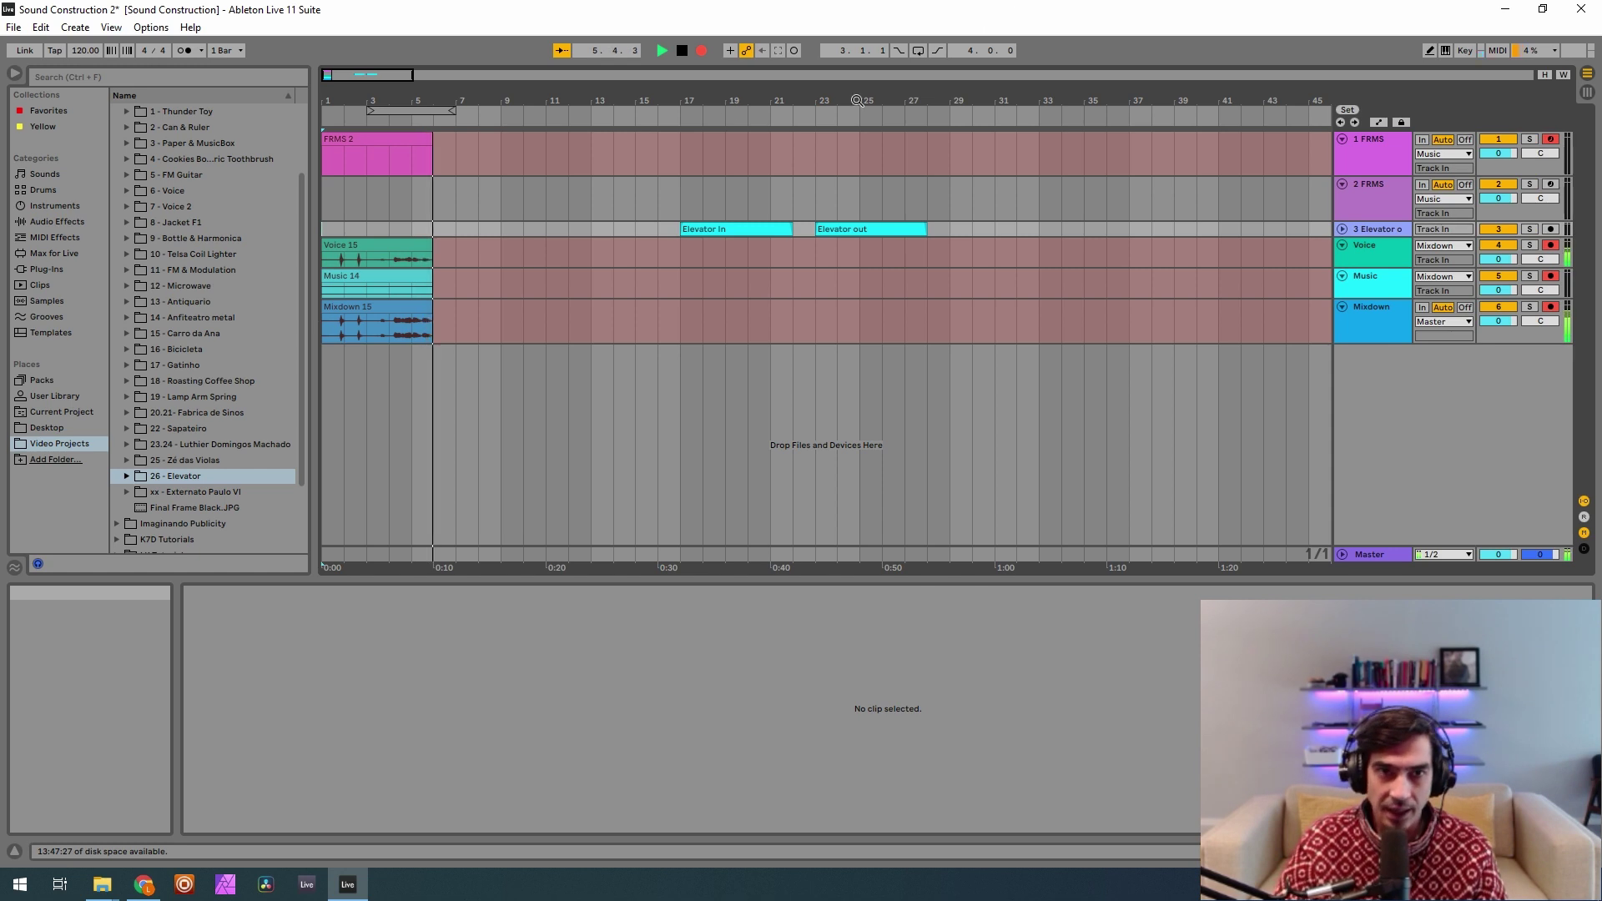
Loop bars 12–16, move Elevator In to bar 9 and Elevator out to bar 17, then disarm track 1.
{"action": "left_click_drag", "start_coordinate": [405, 109], "coordinate": [608, 109]}
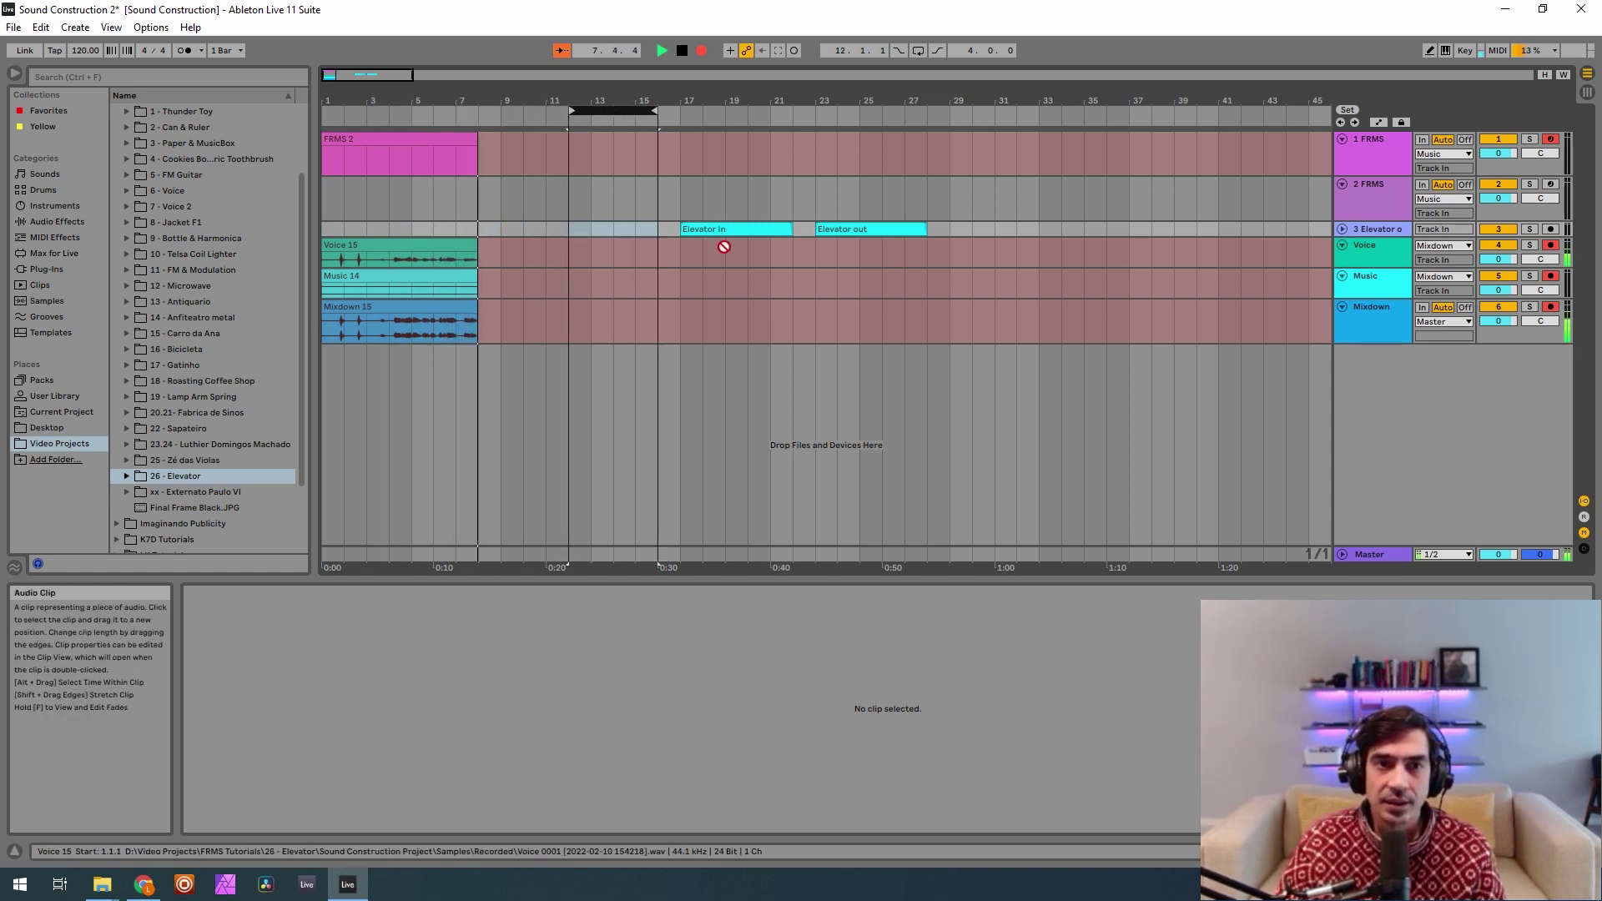
{"action": "left_click_drag", "start_coordinate": [708, 229], "coordinate": [570, 231]}
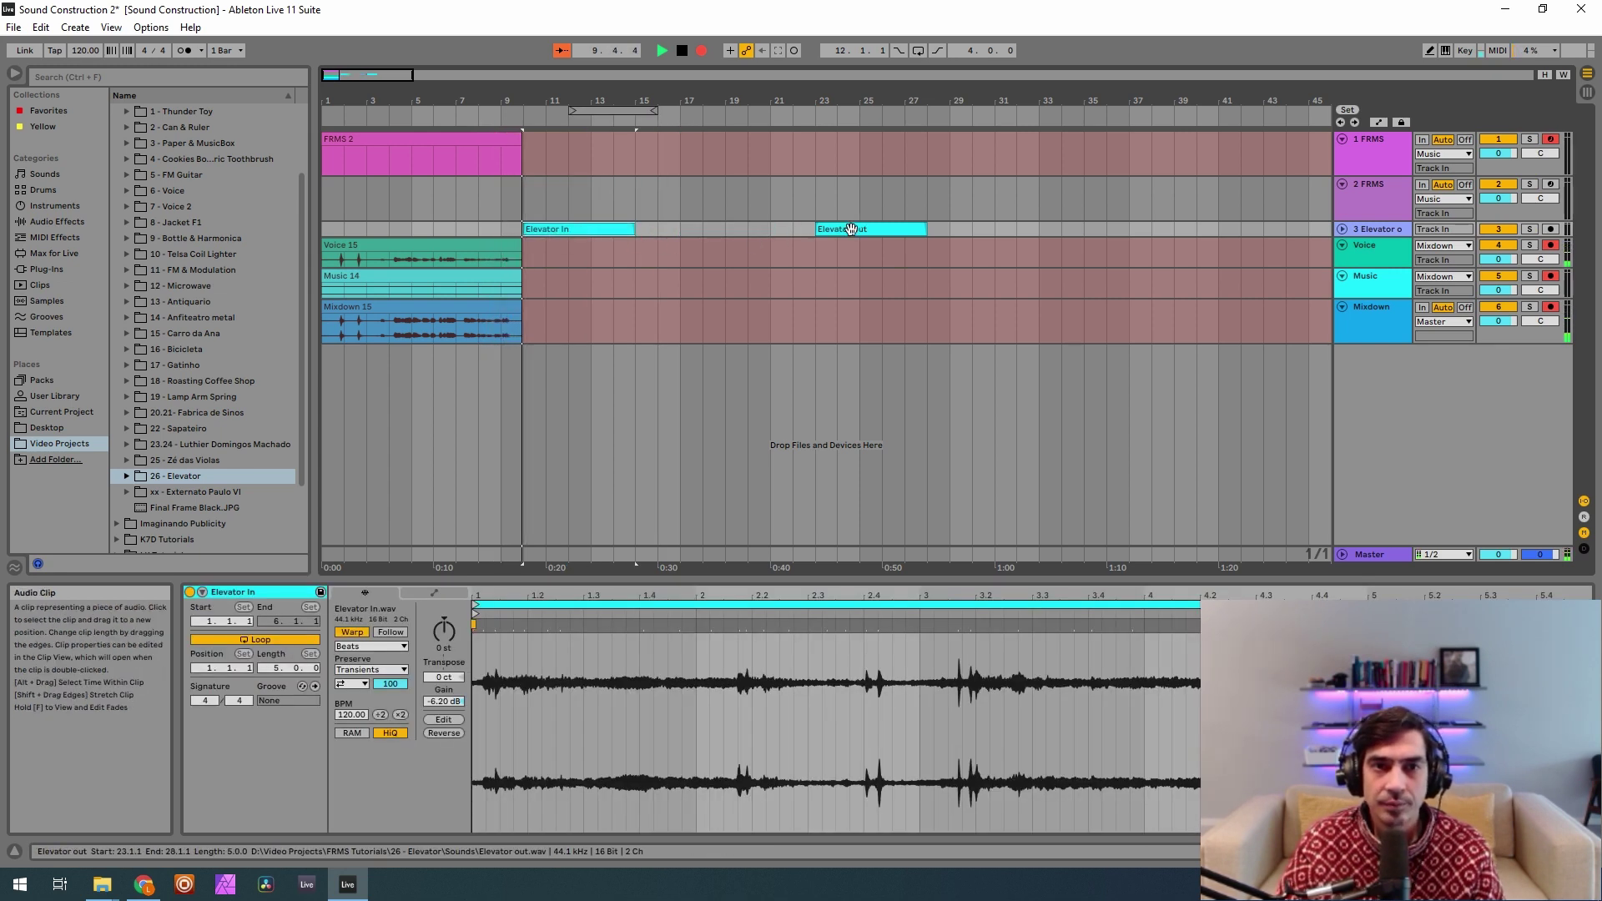
{"action": "left_click_drag", "start_coordinate": [849, 231], "coordinate": [711, 224]}
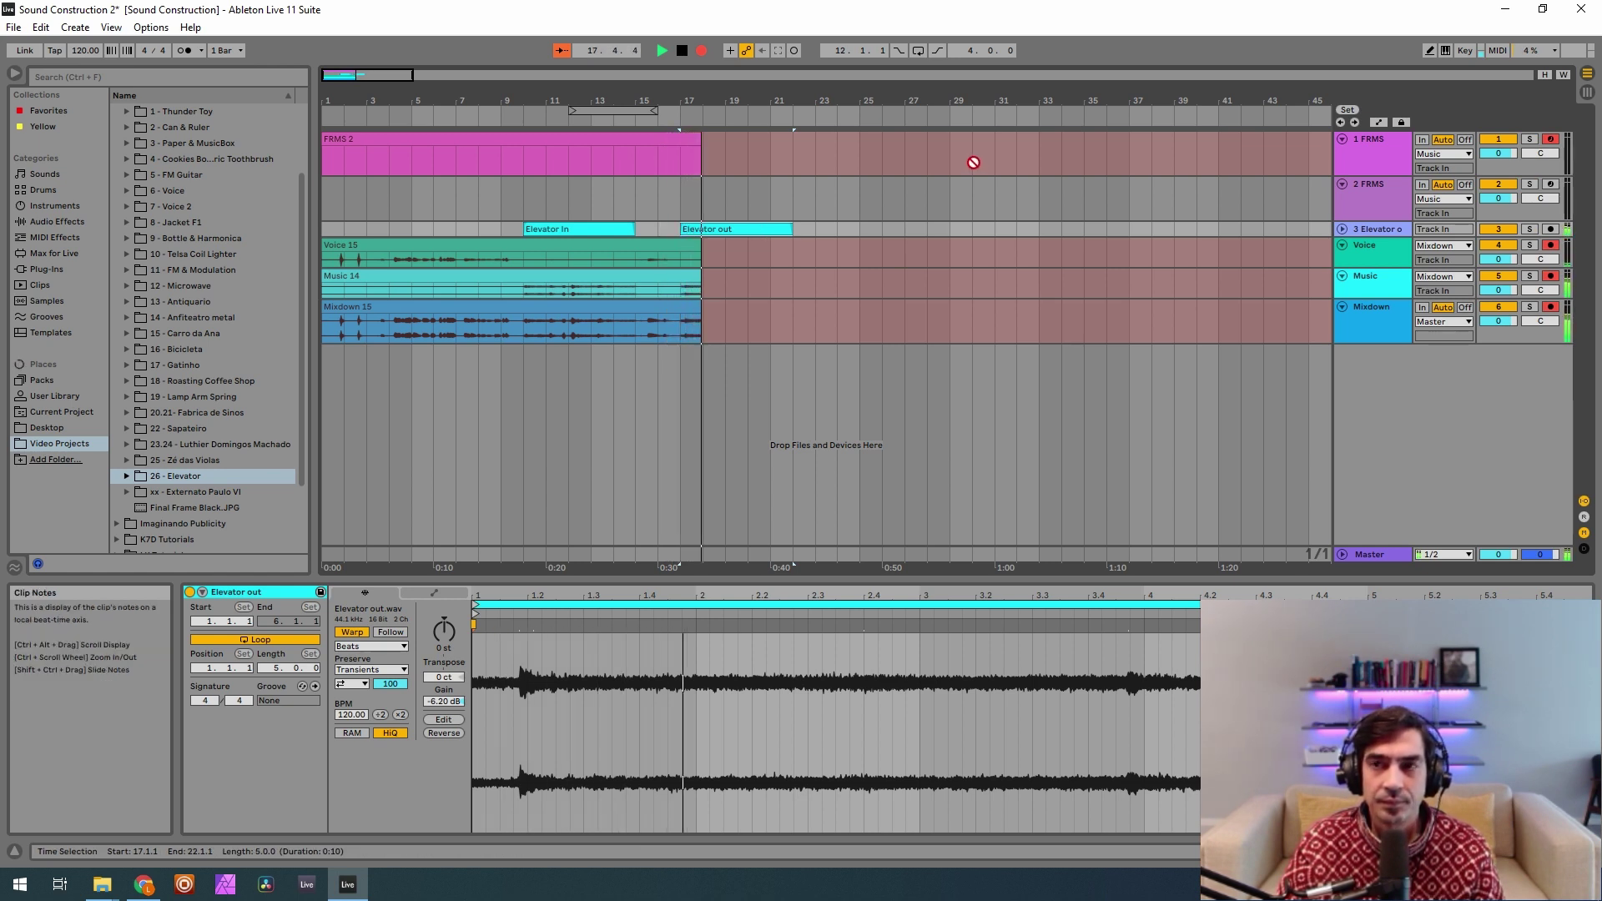
{"action": "left_click", "coordinate": [1552, 143]}
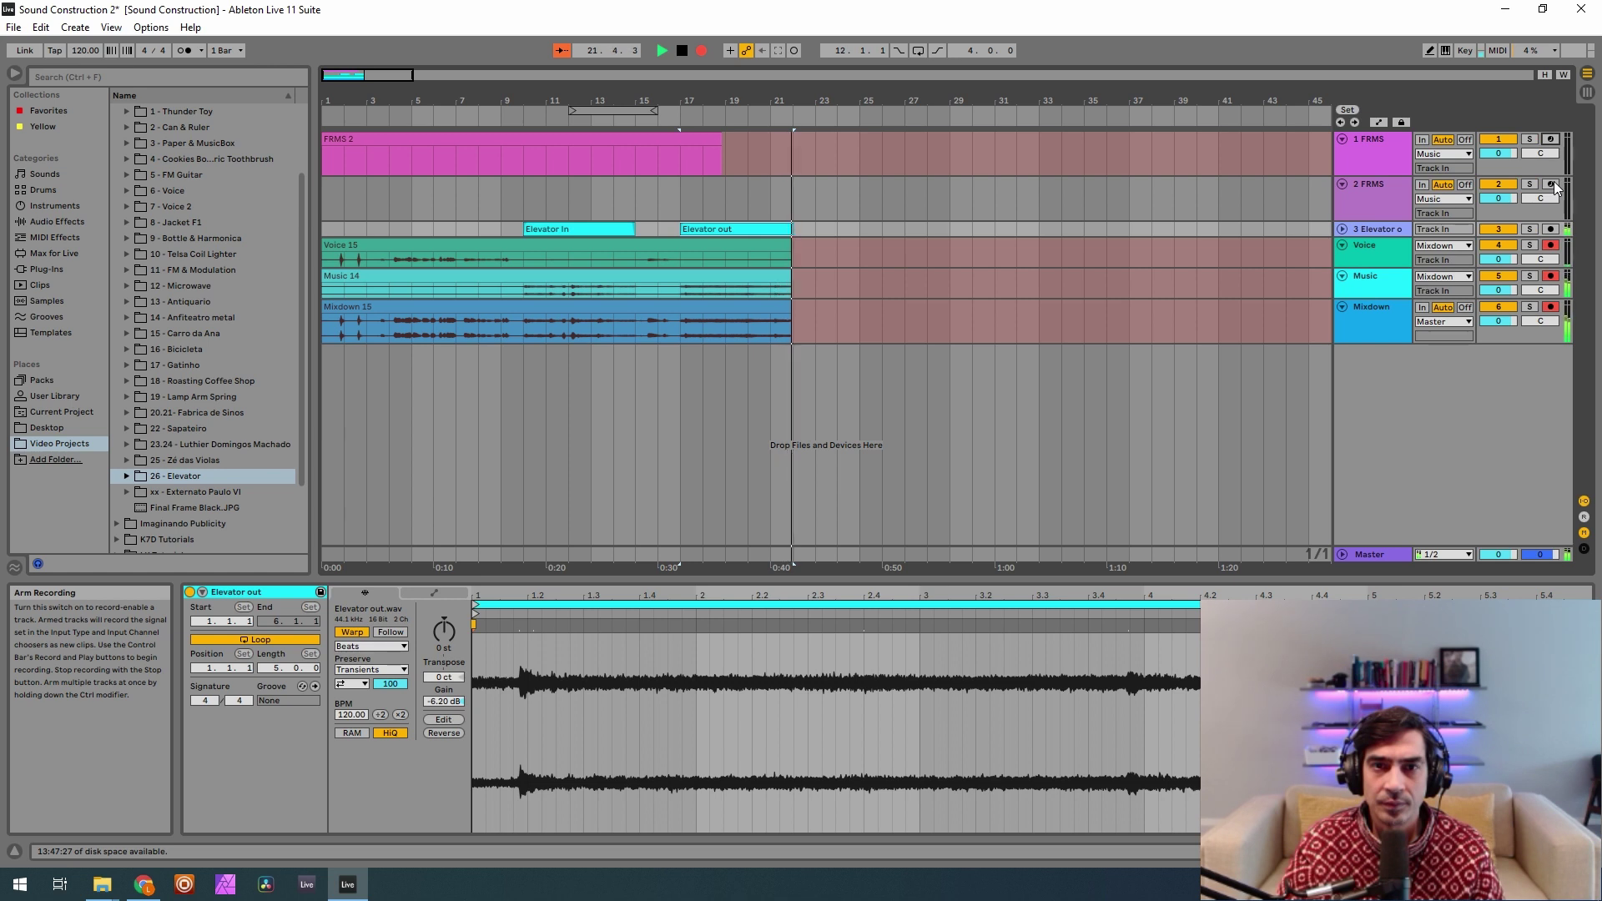
Record-arm the 2 FRMS track and open its FRMS editor on layer 4.
{"action": "left_click", "coordinate": [1354, 209]}
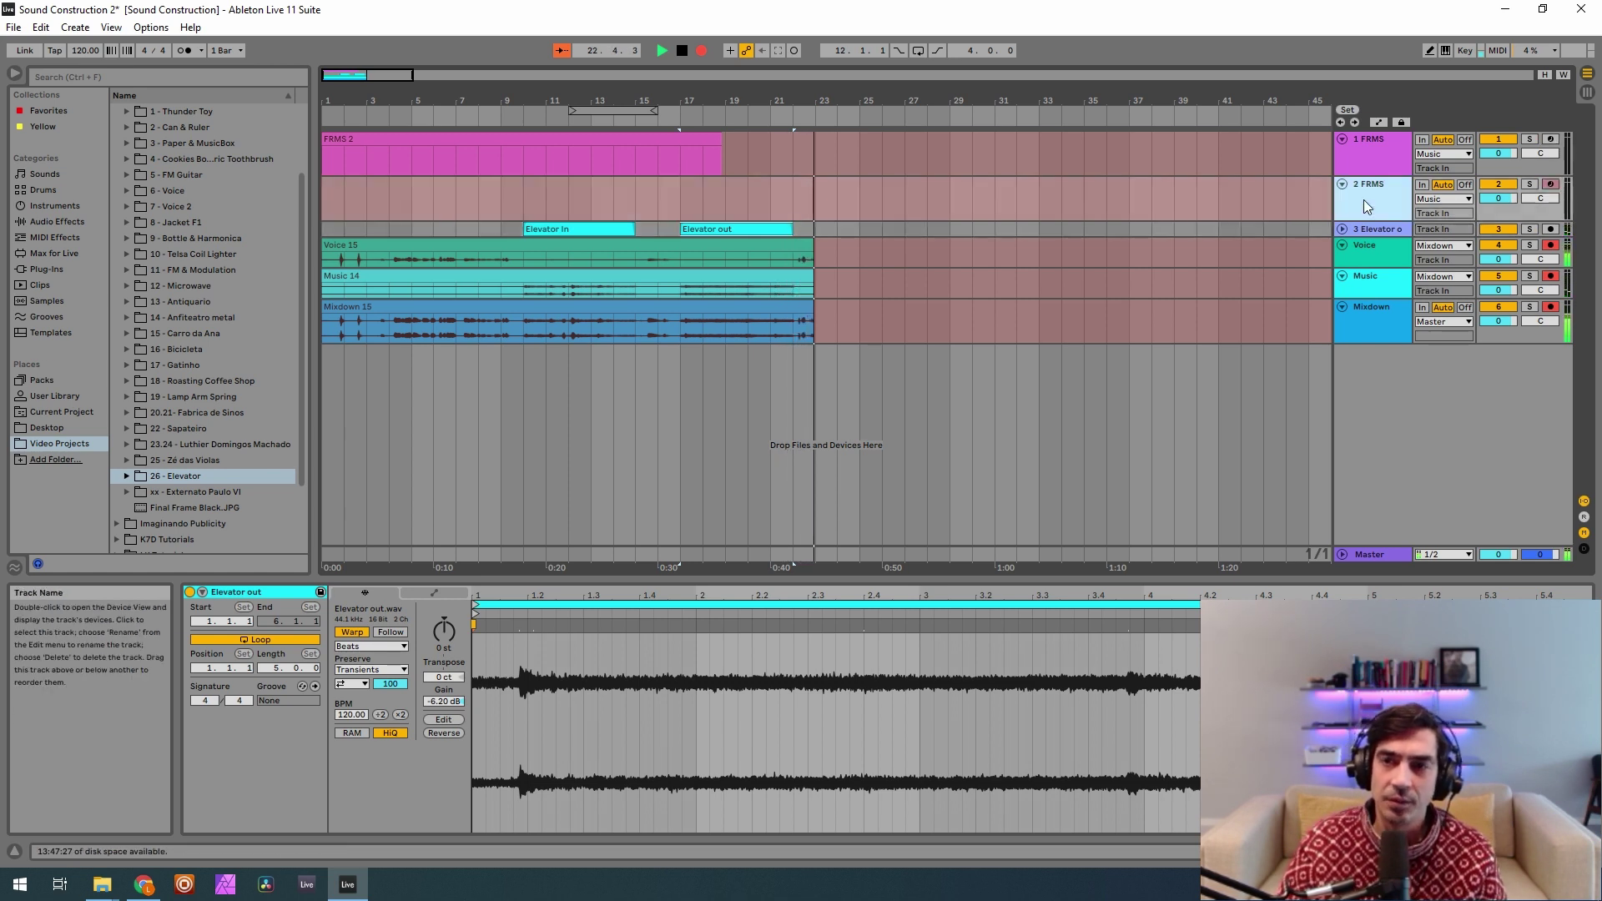
{"action": "left_click", "coordinate": [1020, 437]}
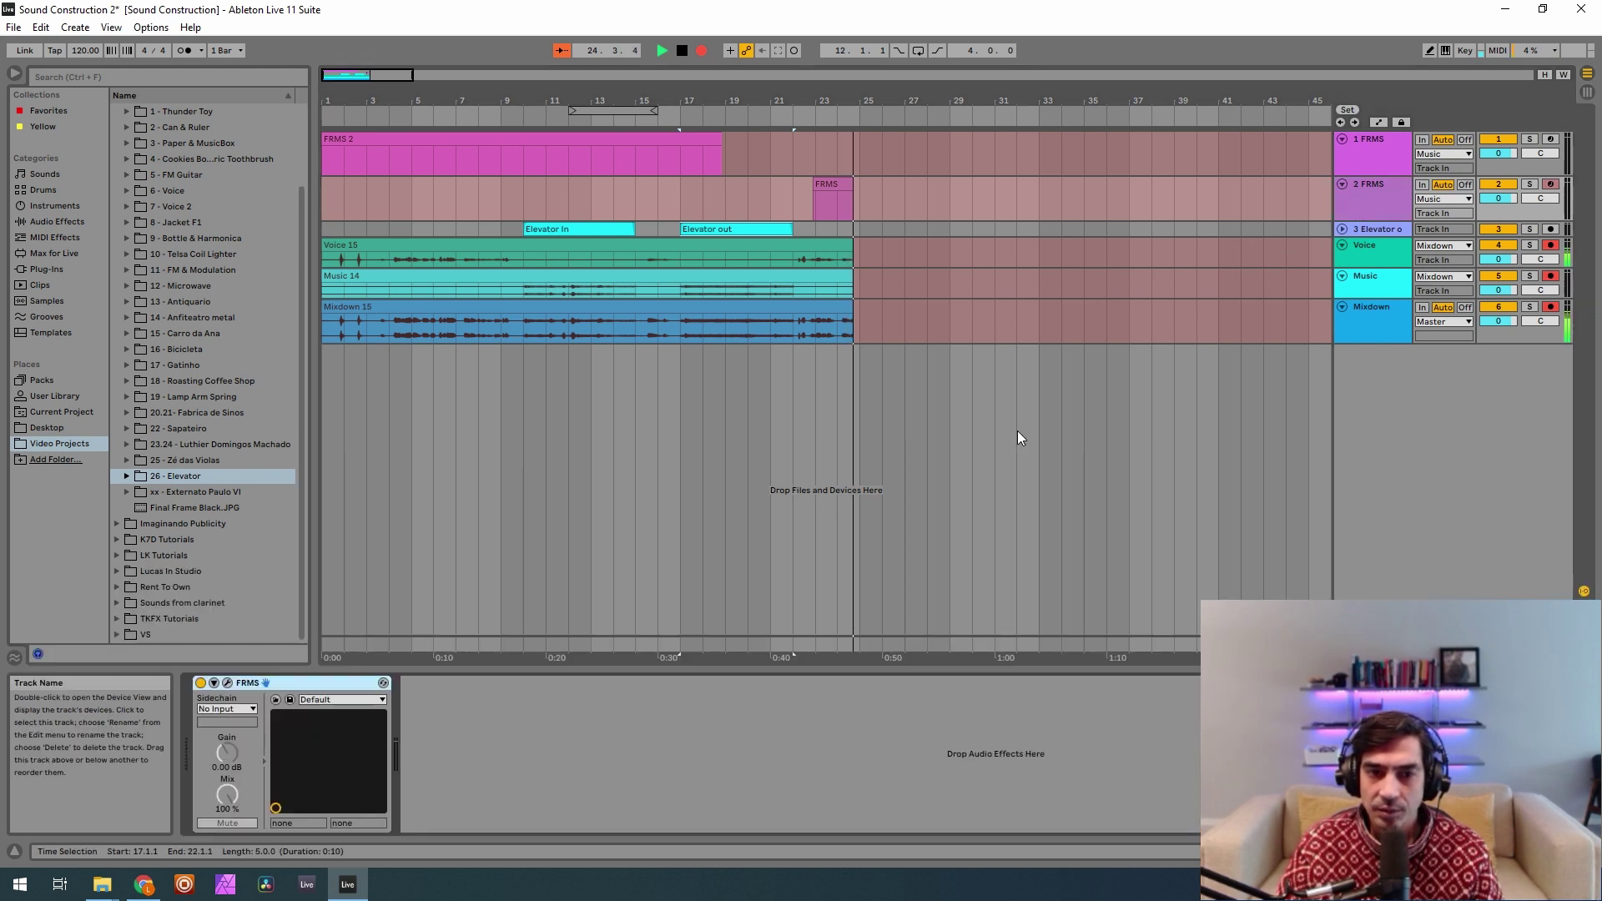
{"action": "left_click", "coordinate": [227, 683]}
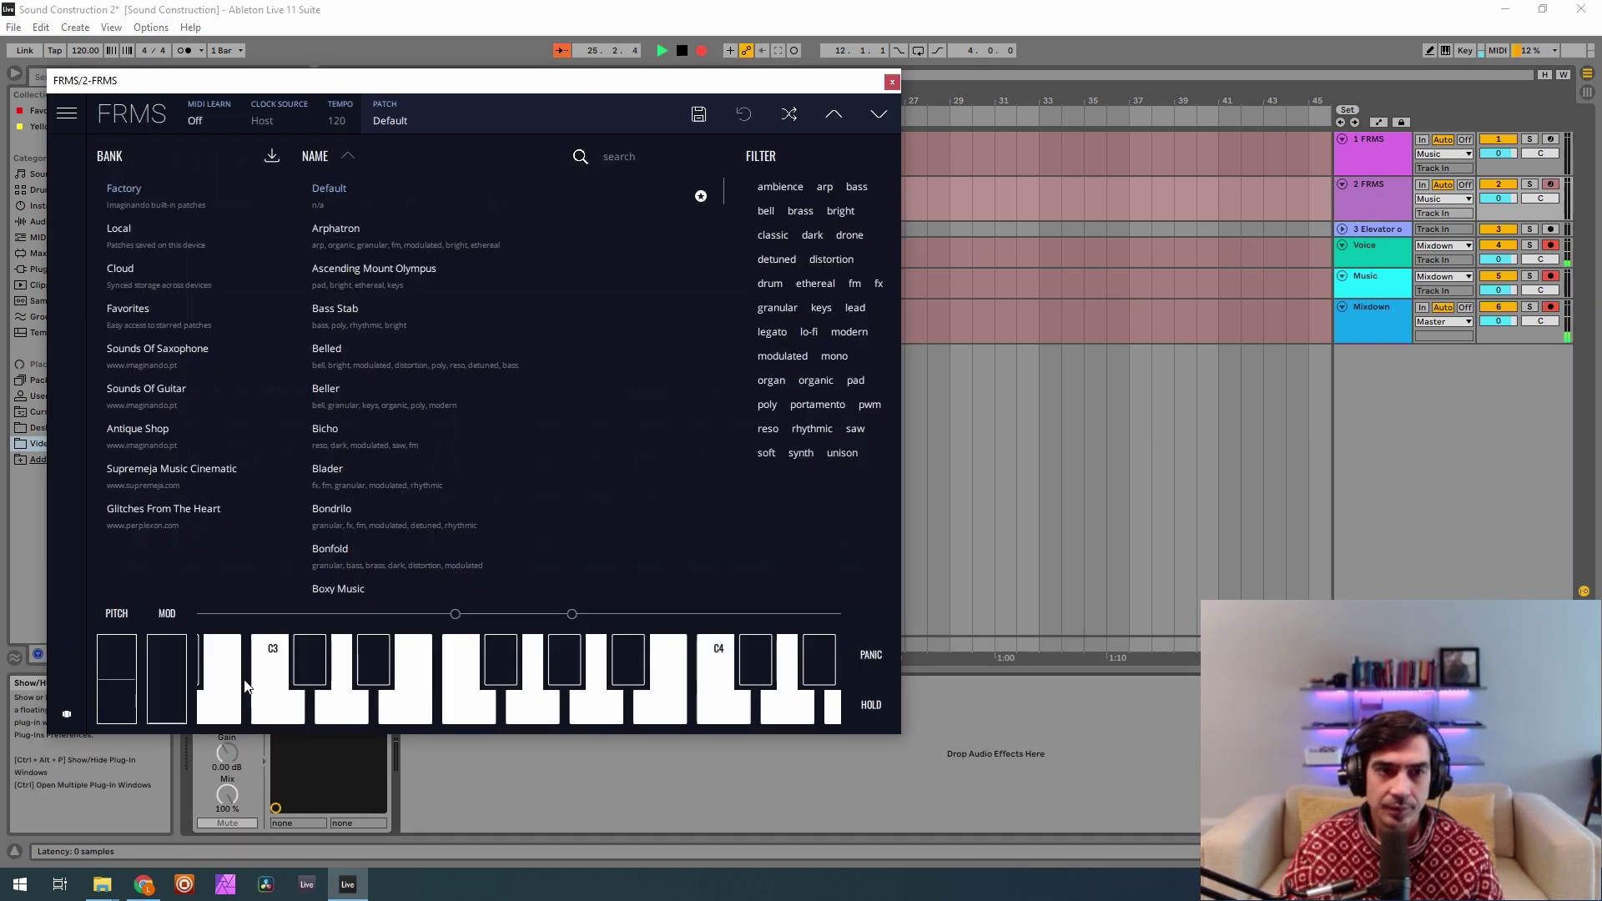
{"action": "left_click", "coordinate": [427, 127]}
{"action": "left_click_drag", "start_coordinate": [439, 83], "coordinate": [773, 163]}
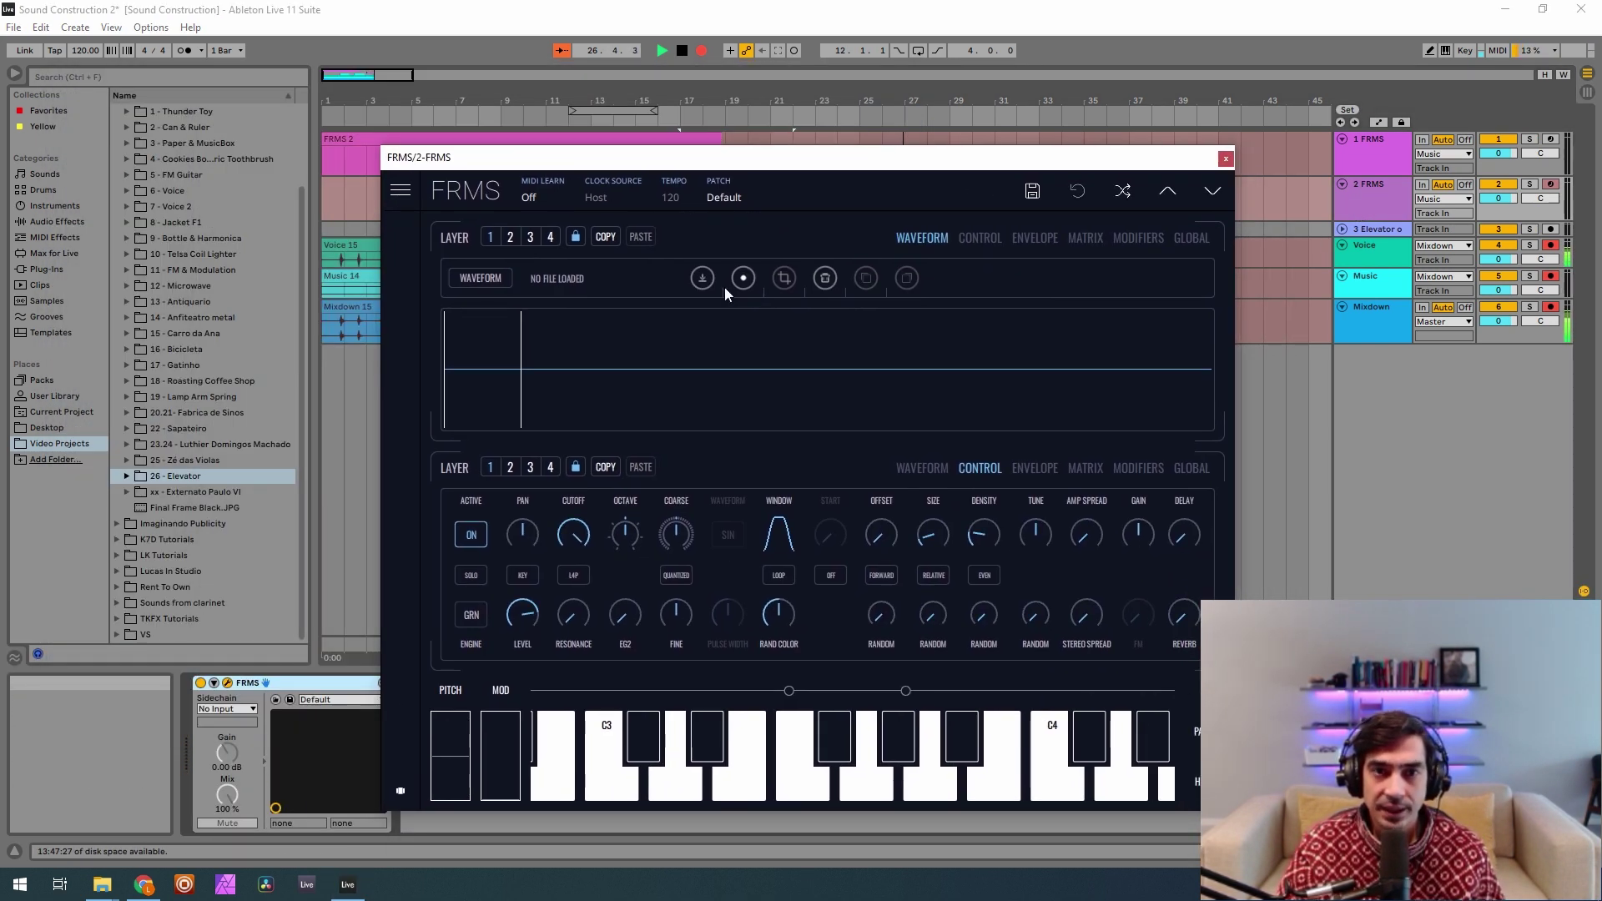
{"action": "left_click", "coordinate": [547, 239]}
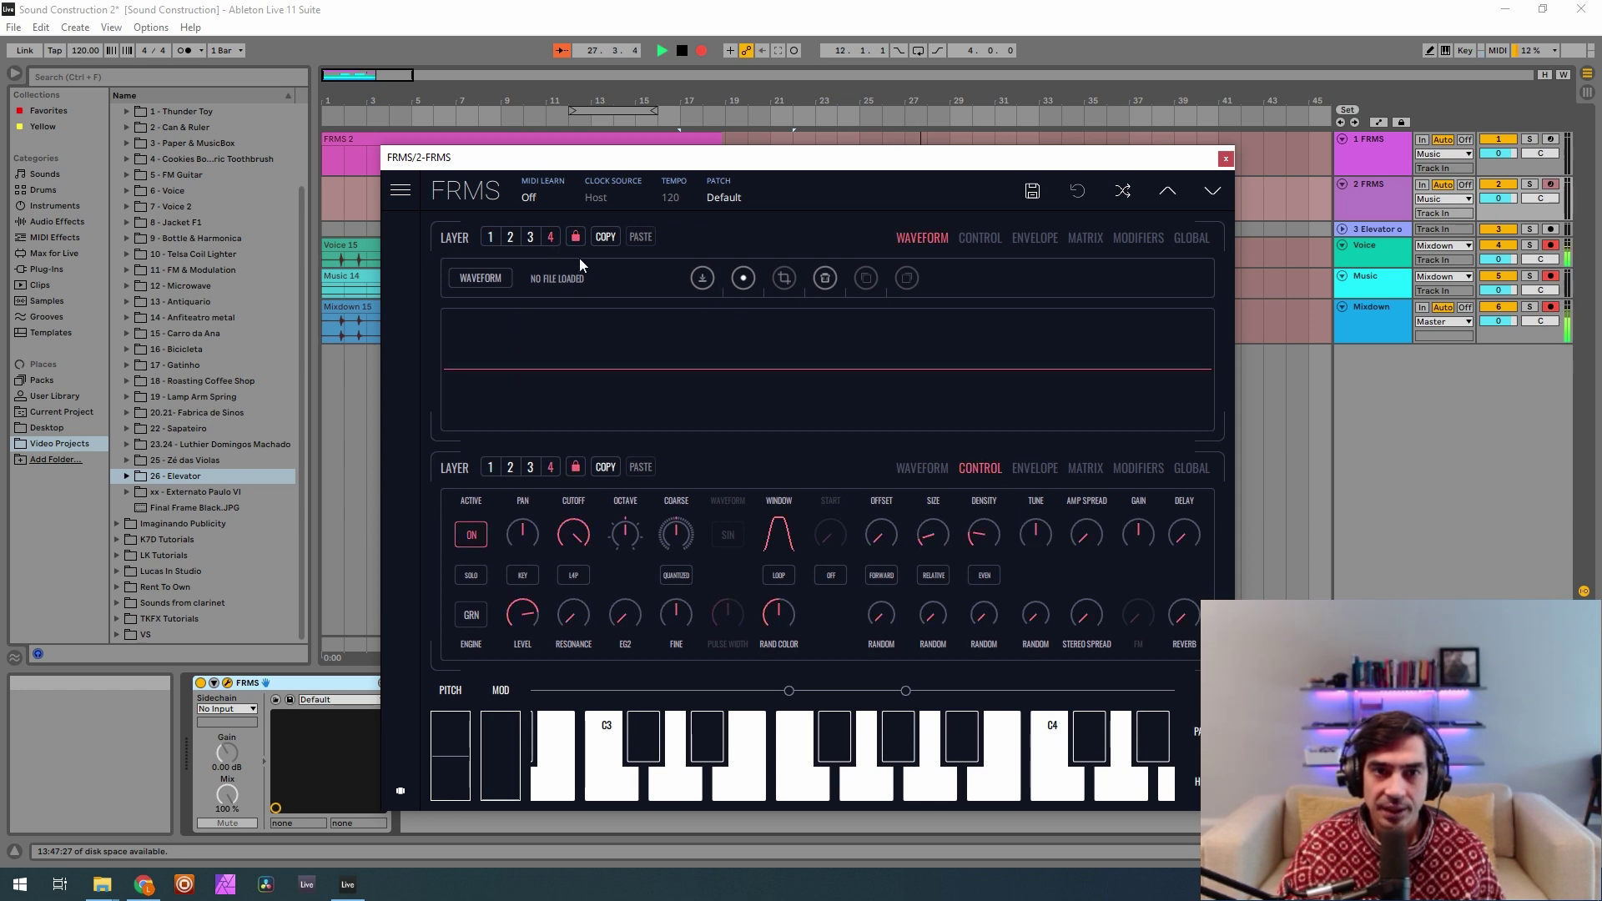
Browse D:/ to the elevator project's Sounds folder and load Elevator In.wav into the layer.
{"action": "left_click", "coordinate": [702, 279]}
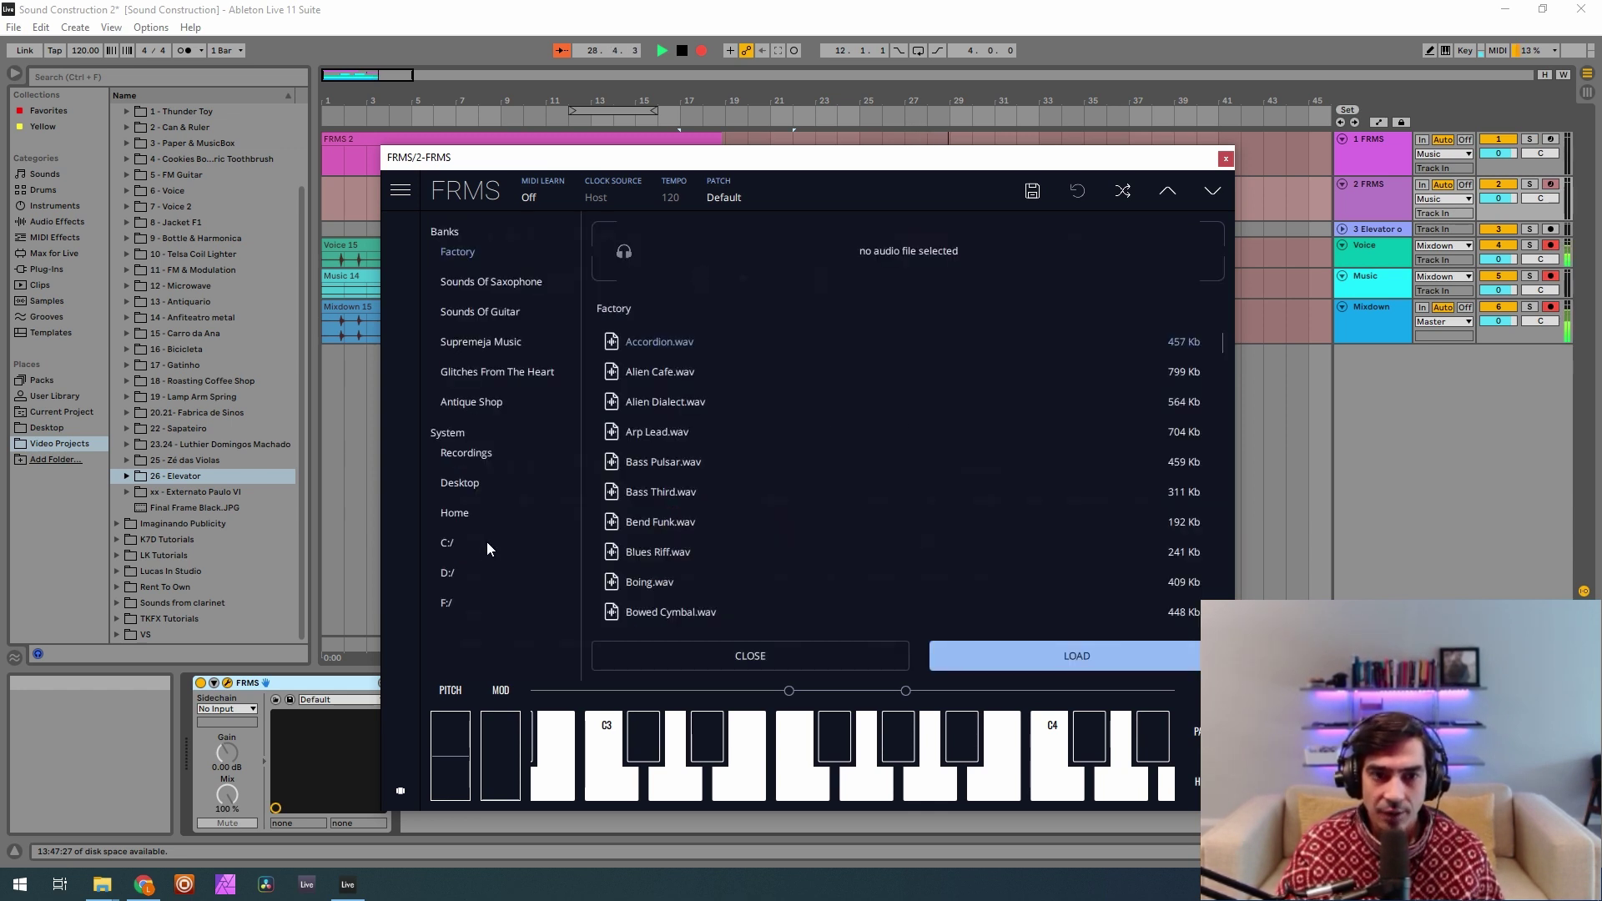
{"action": "left_click", "coordinate": [449, 573]}
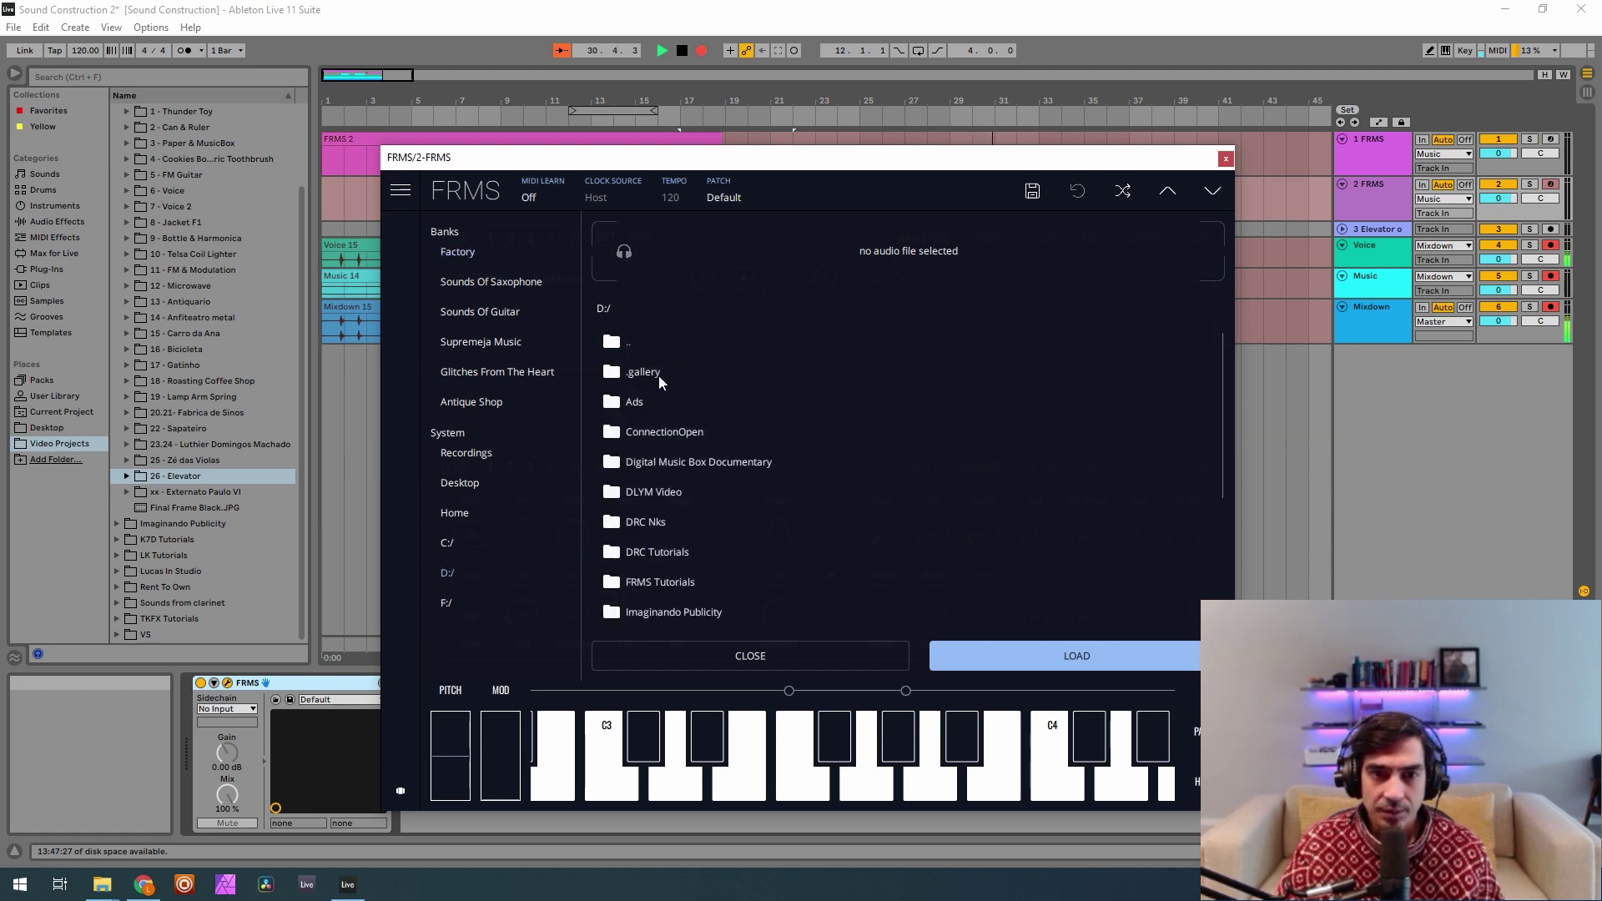
{"action": "scroll", "coordinate": [679, 434], "scroll_direction": "down", "scroll_amount": 5}
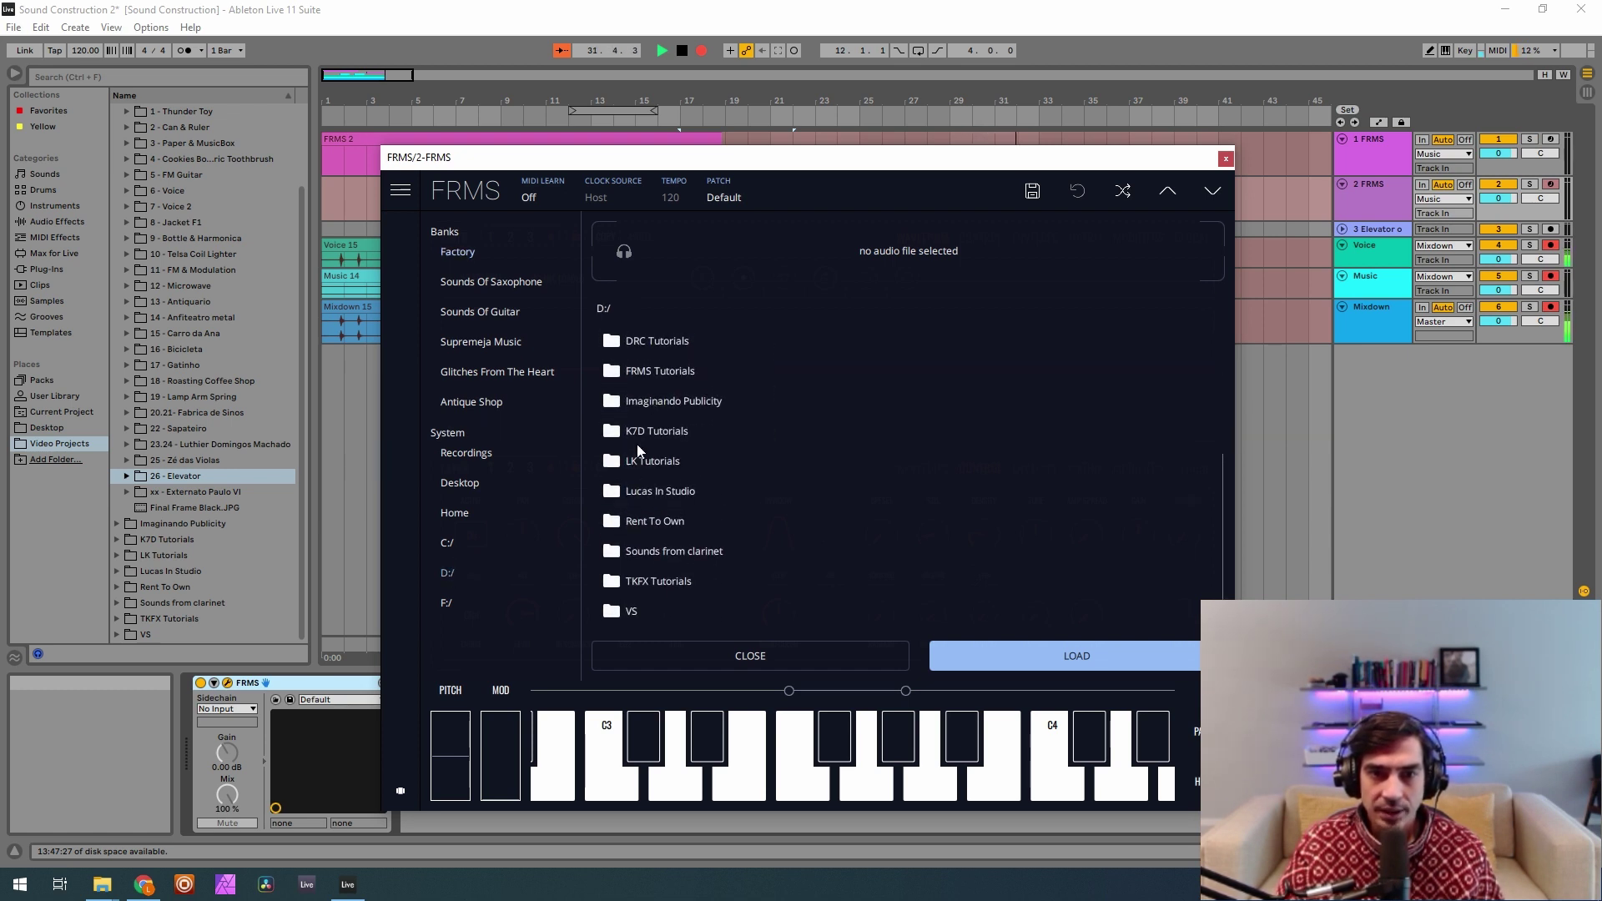
{"action": "double_click", "coordinate": [665, 372]}
{"action": "double_click", "coordinate": [676, 514]}
{"action": "double_click", "coordinate": [676, 514]}
{"action": "double_click", "coordinate": [653, 368]}
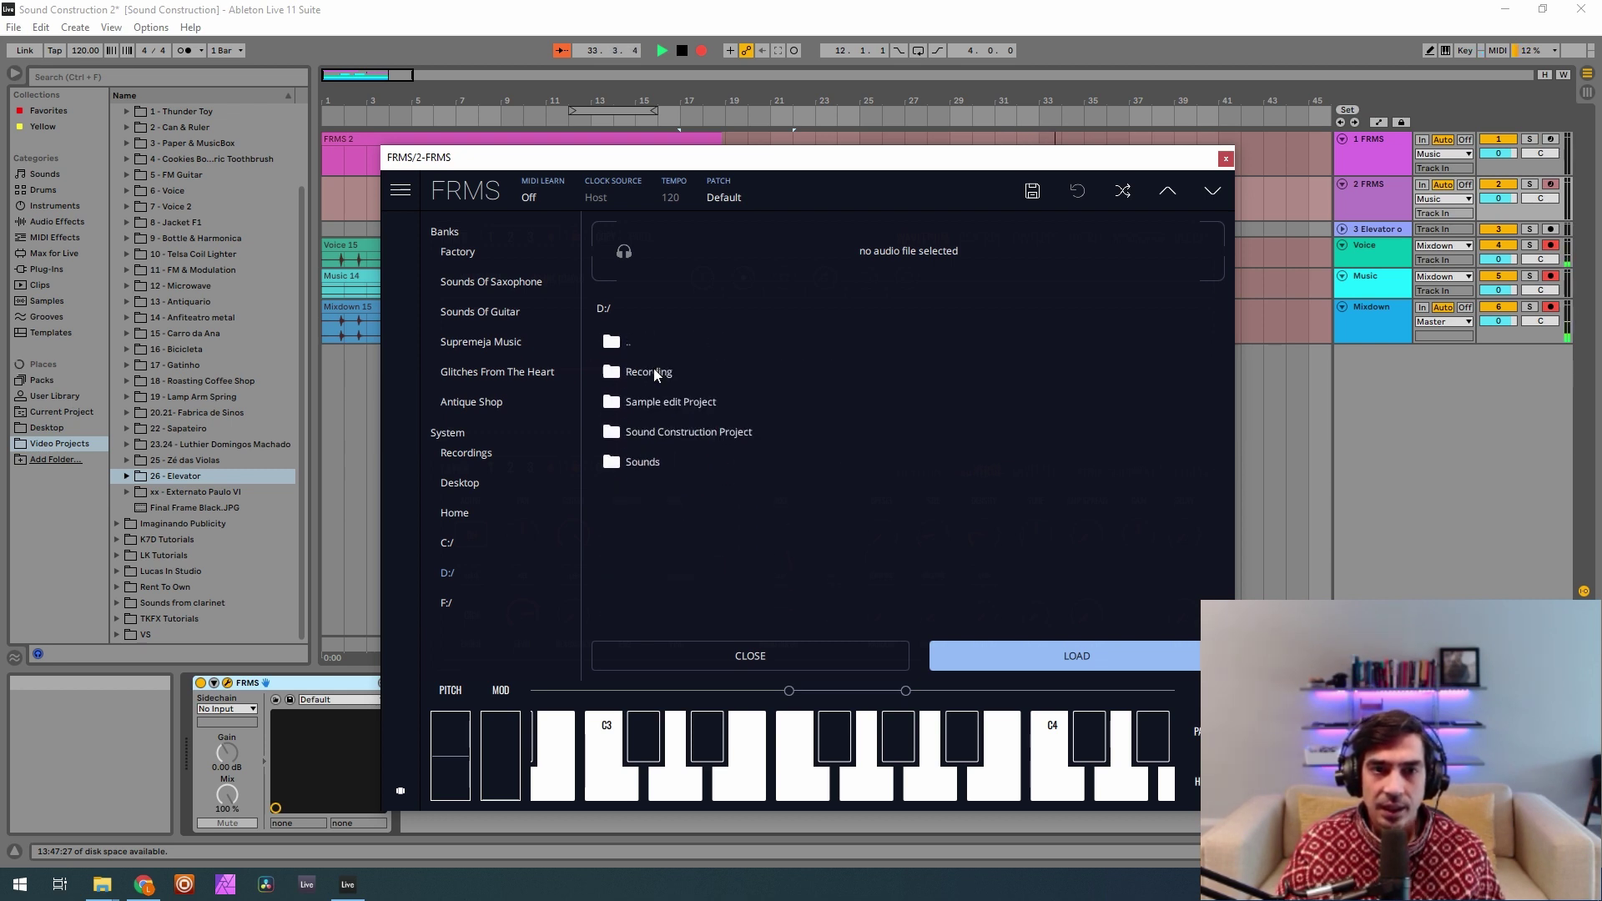
{"action": "double_click", "coordinate": [643, 463]}
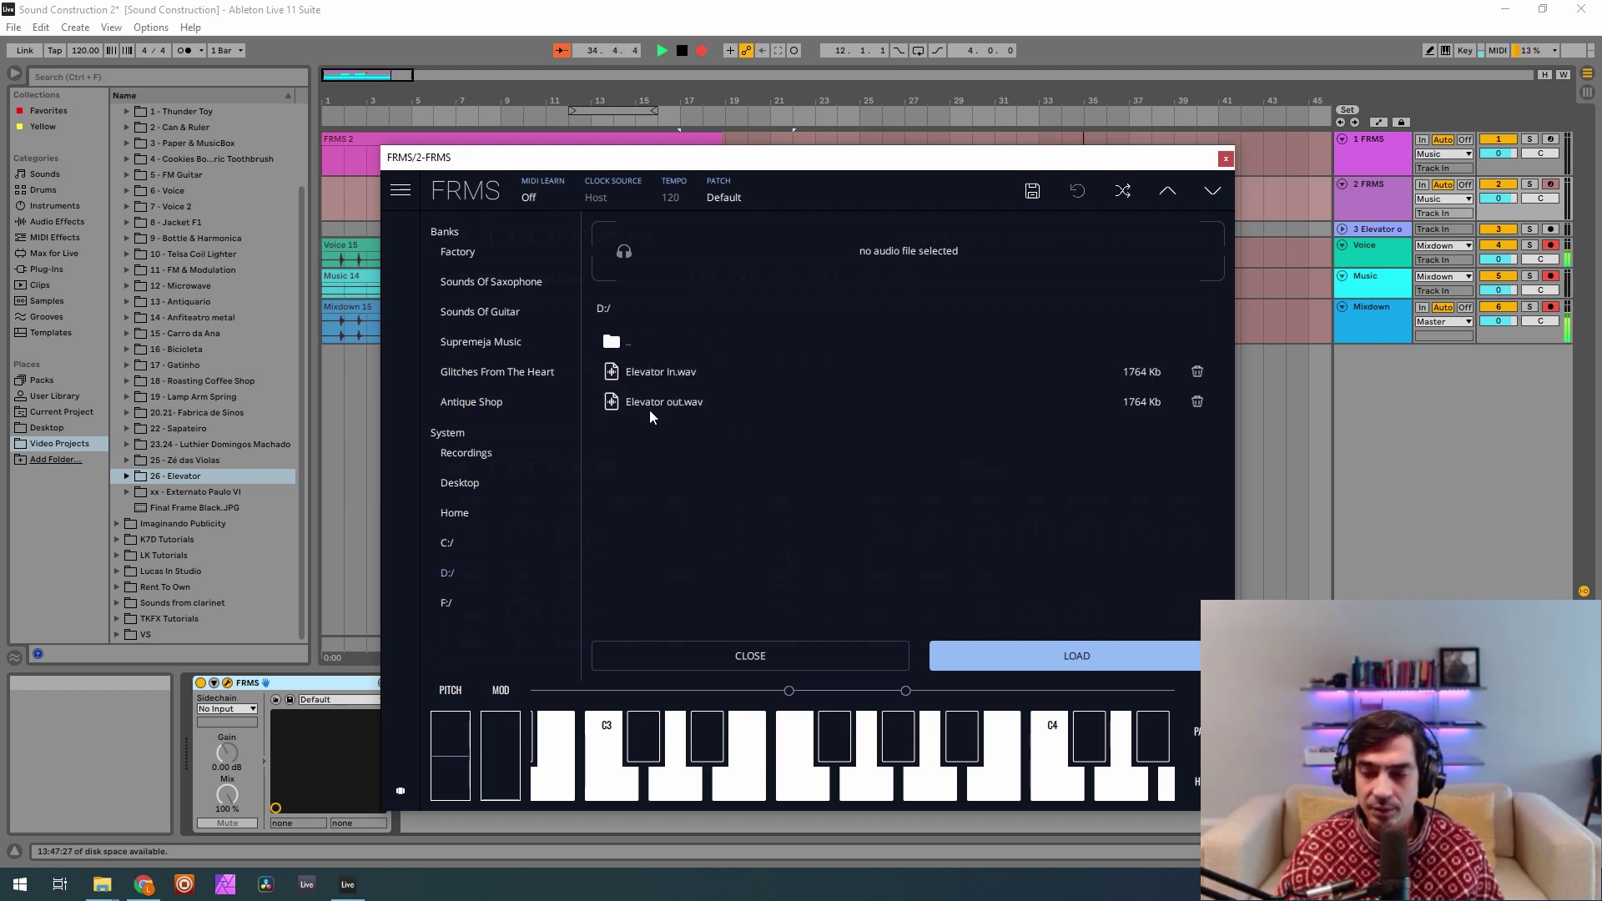
{"action": "left_click_drag", "start_coordinate": [715, 164], "coordinate": [636, 261]}
{"action": "left_click", "coordinate": [595, 474]}
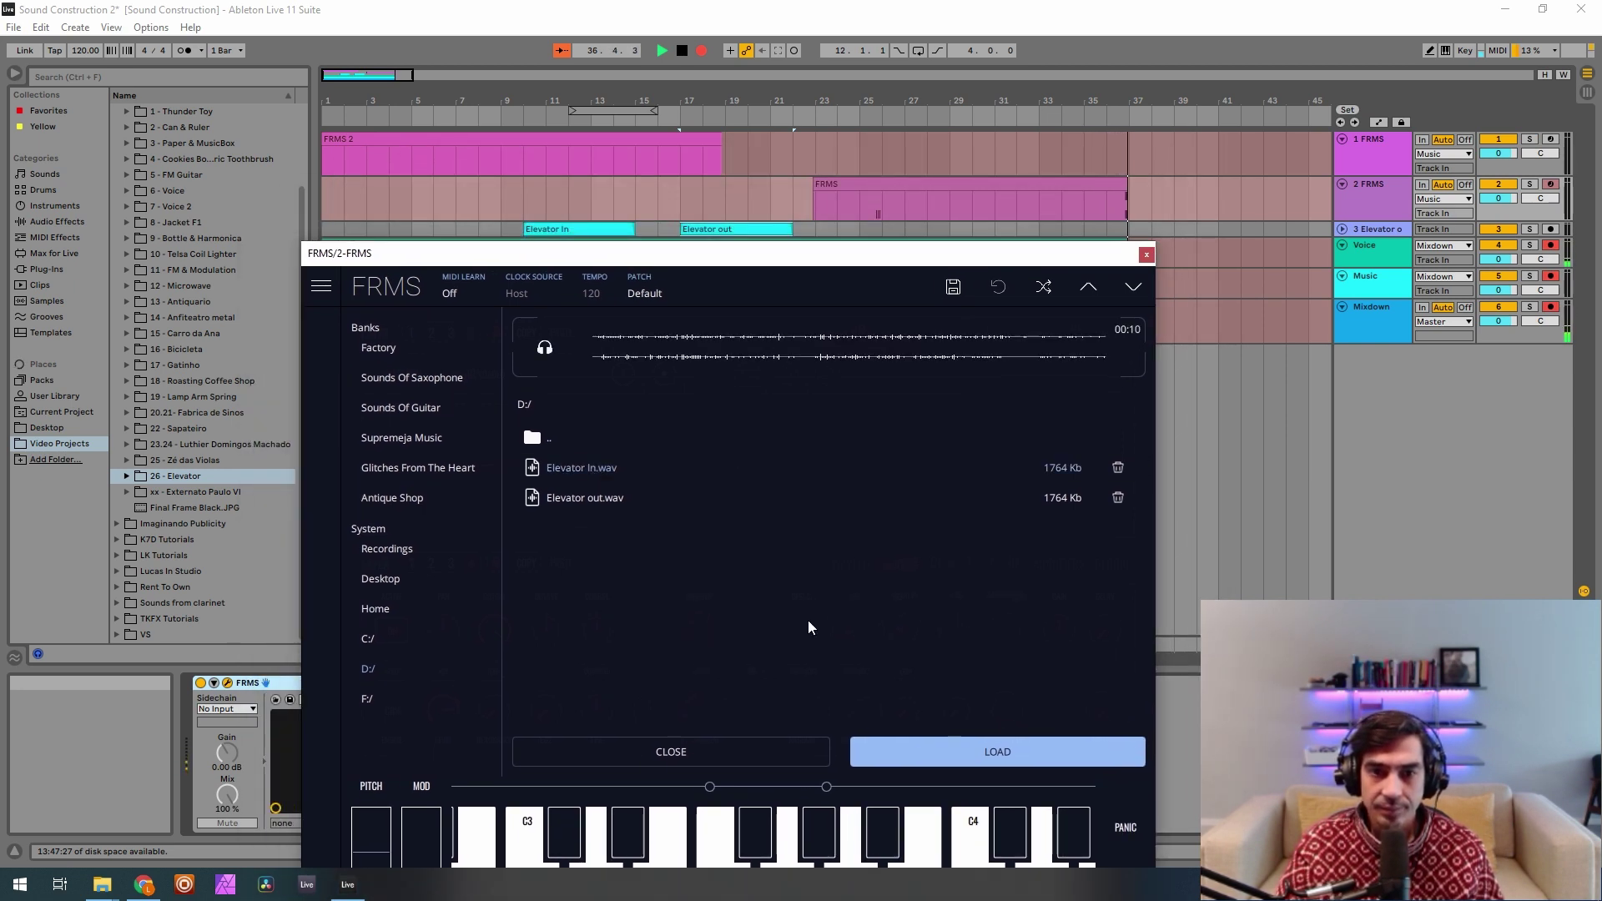
{"action": "left_click", "coordinate": [909, 765]}
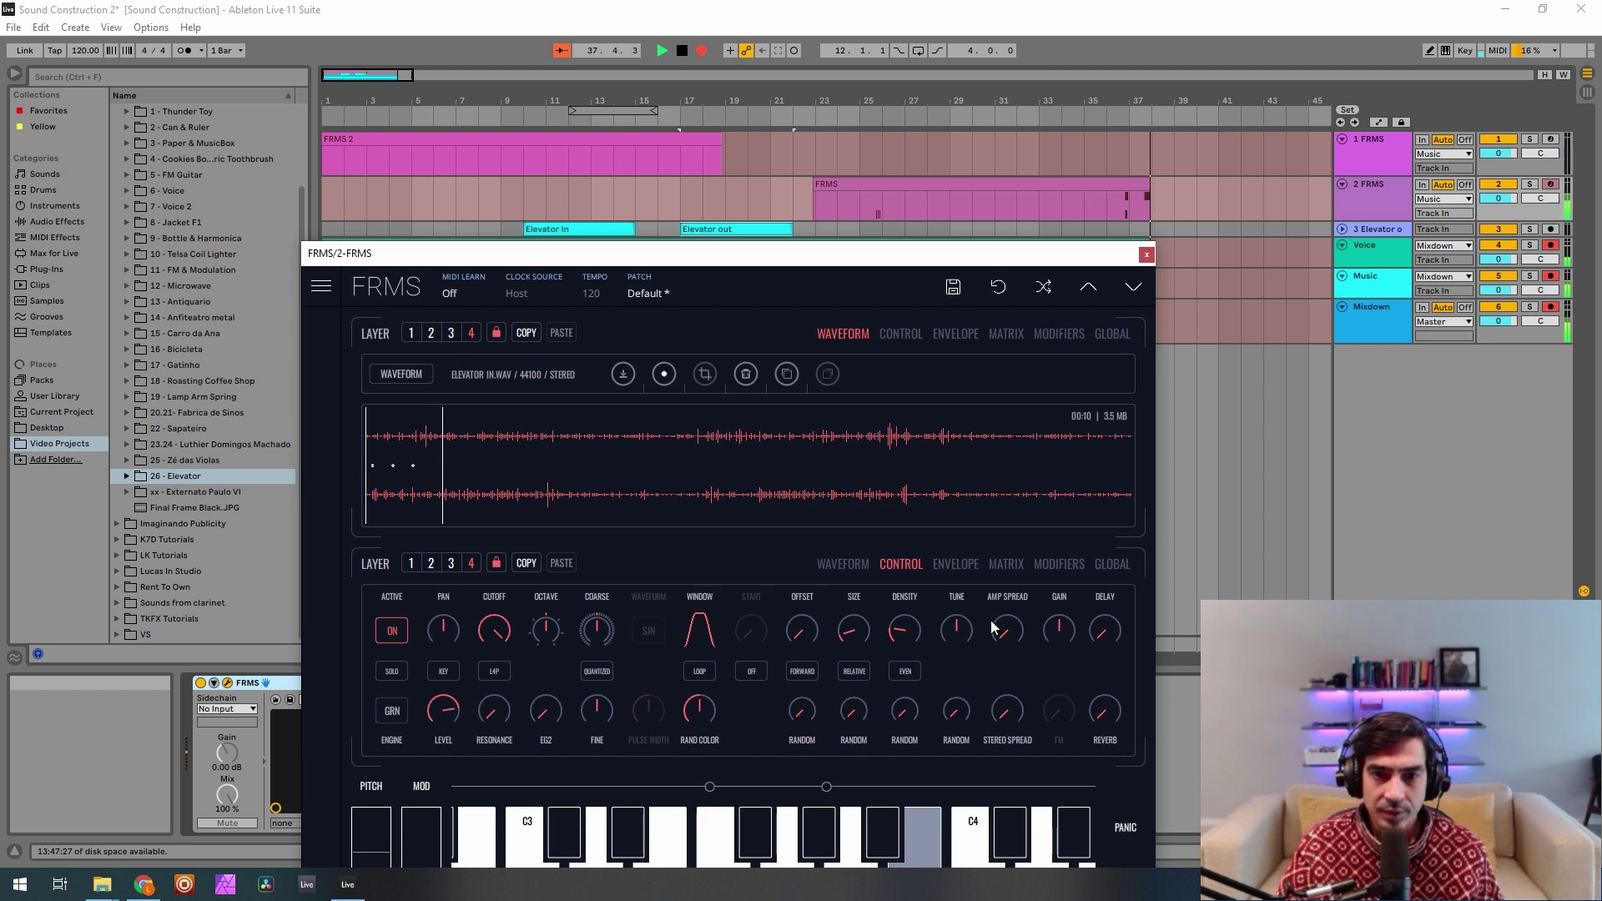
Give the Elevator In layer a rectangular grain window and raise its level.
{"action": "left_click", "coordinate": [701, 630]}
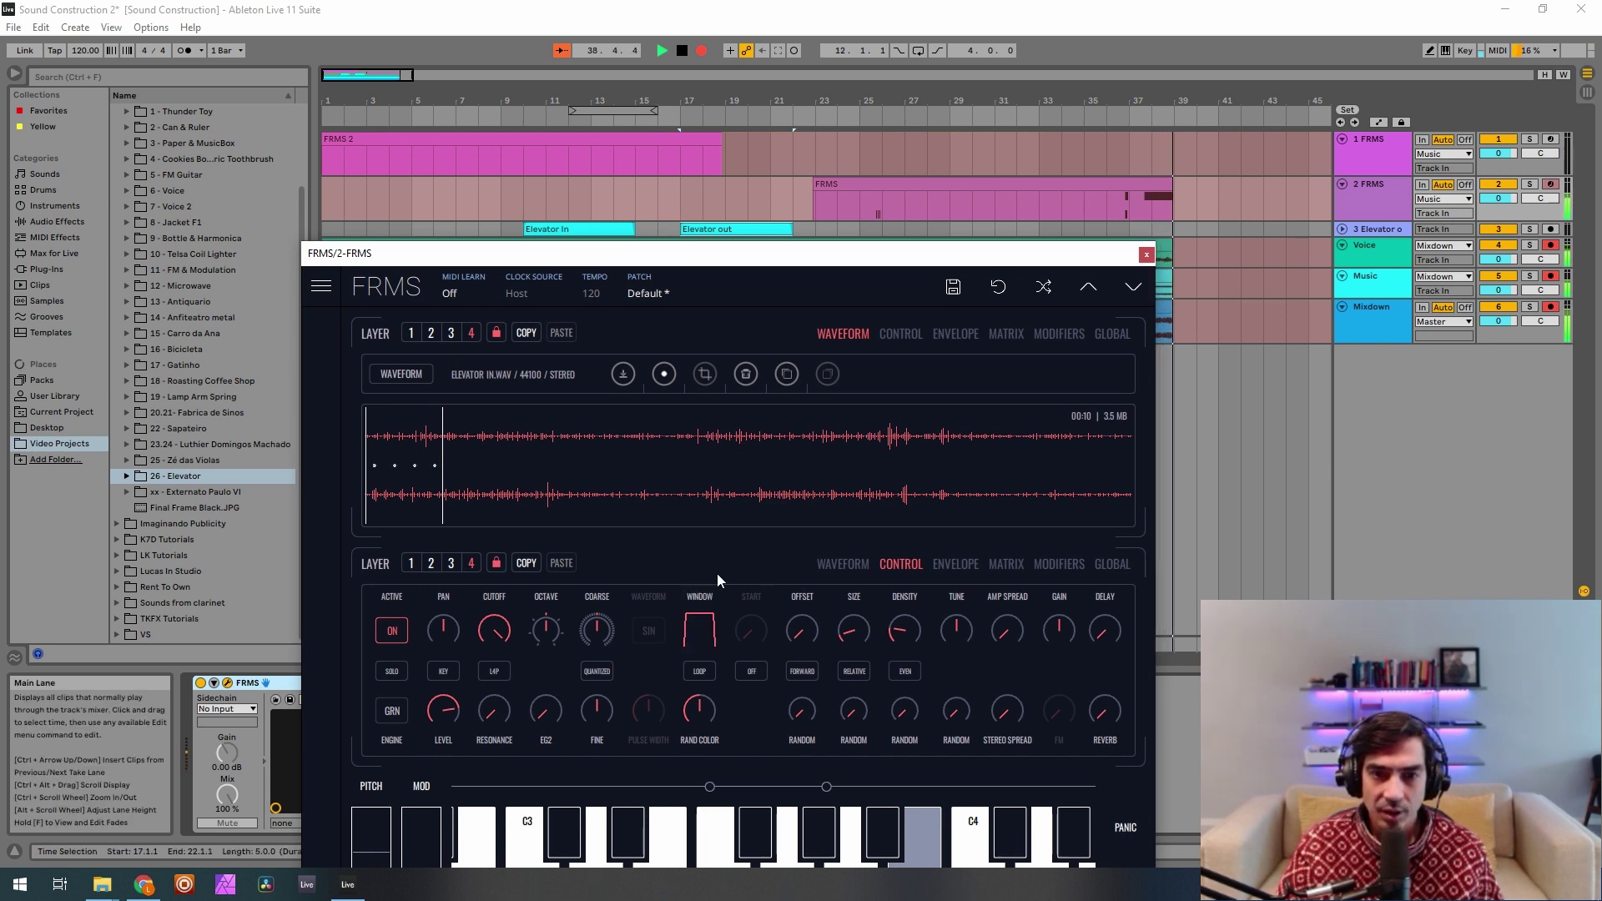
{"action": "left_click_drag", "start_coordinate": [690, 253], "coordinate": [703, 163]}
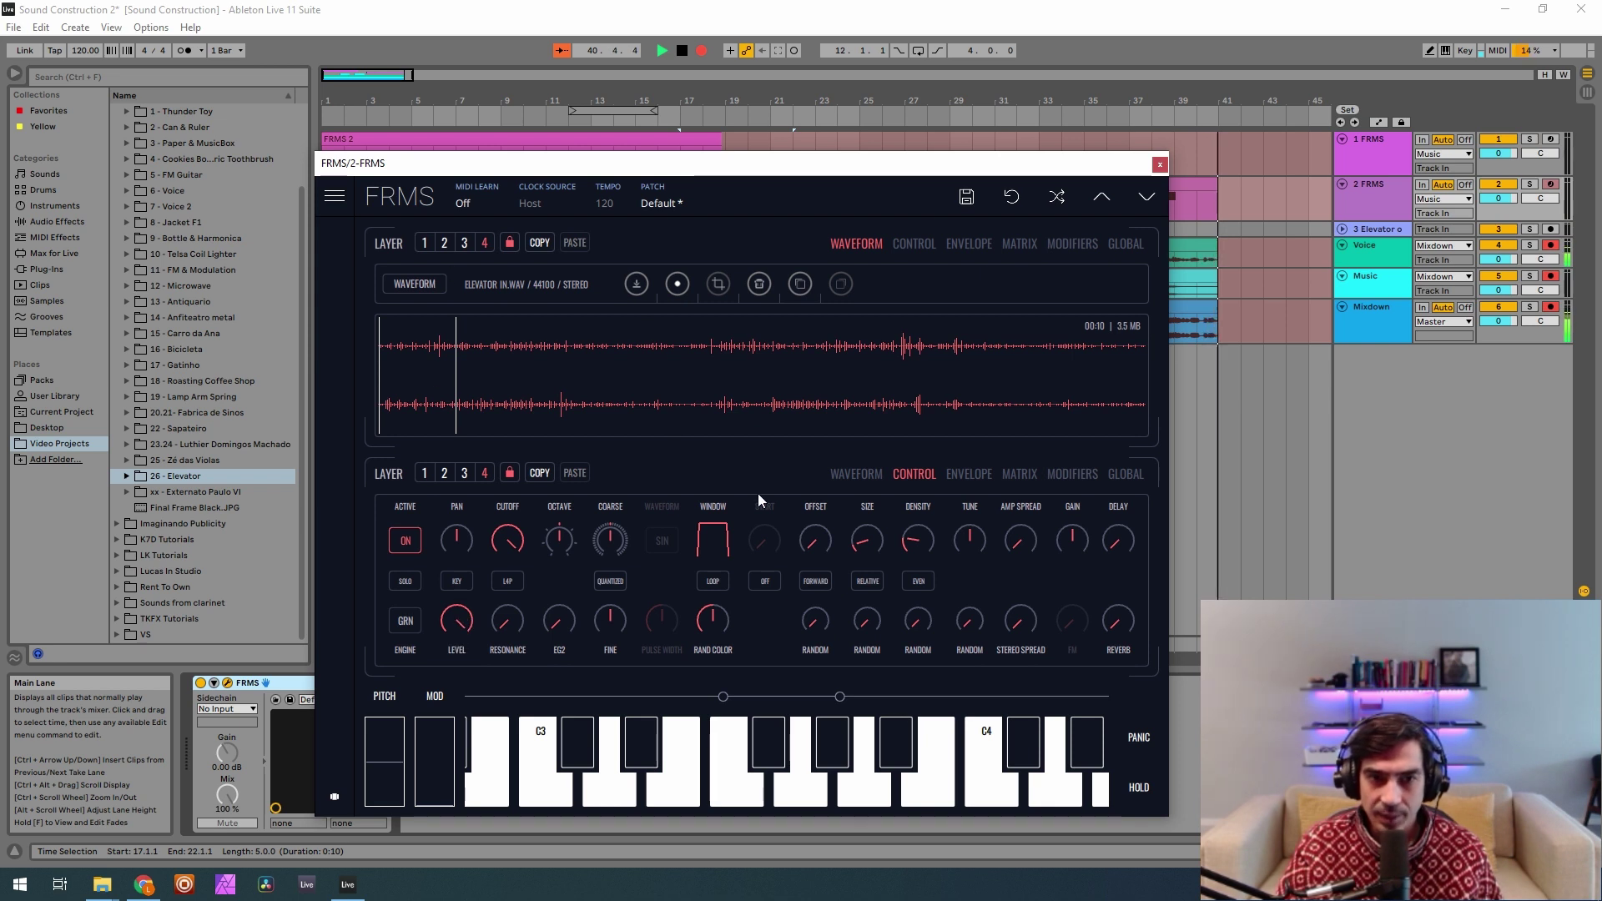
{"action": "left_click_drag", "start_coordinate": [457, 625], "coordinate": [459, 597]}
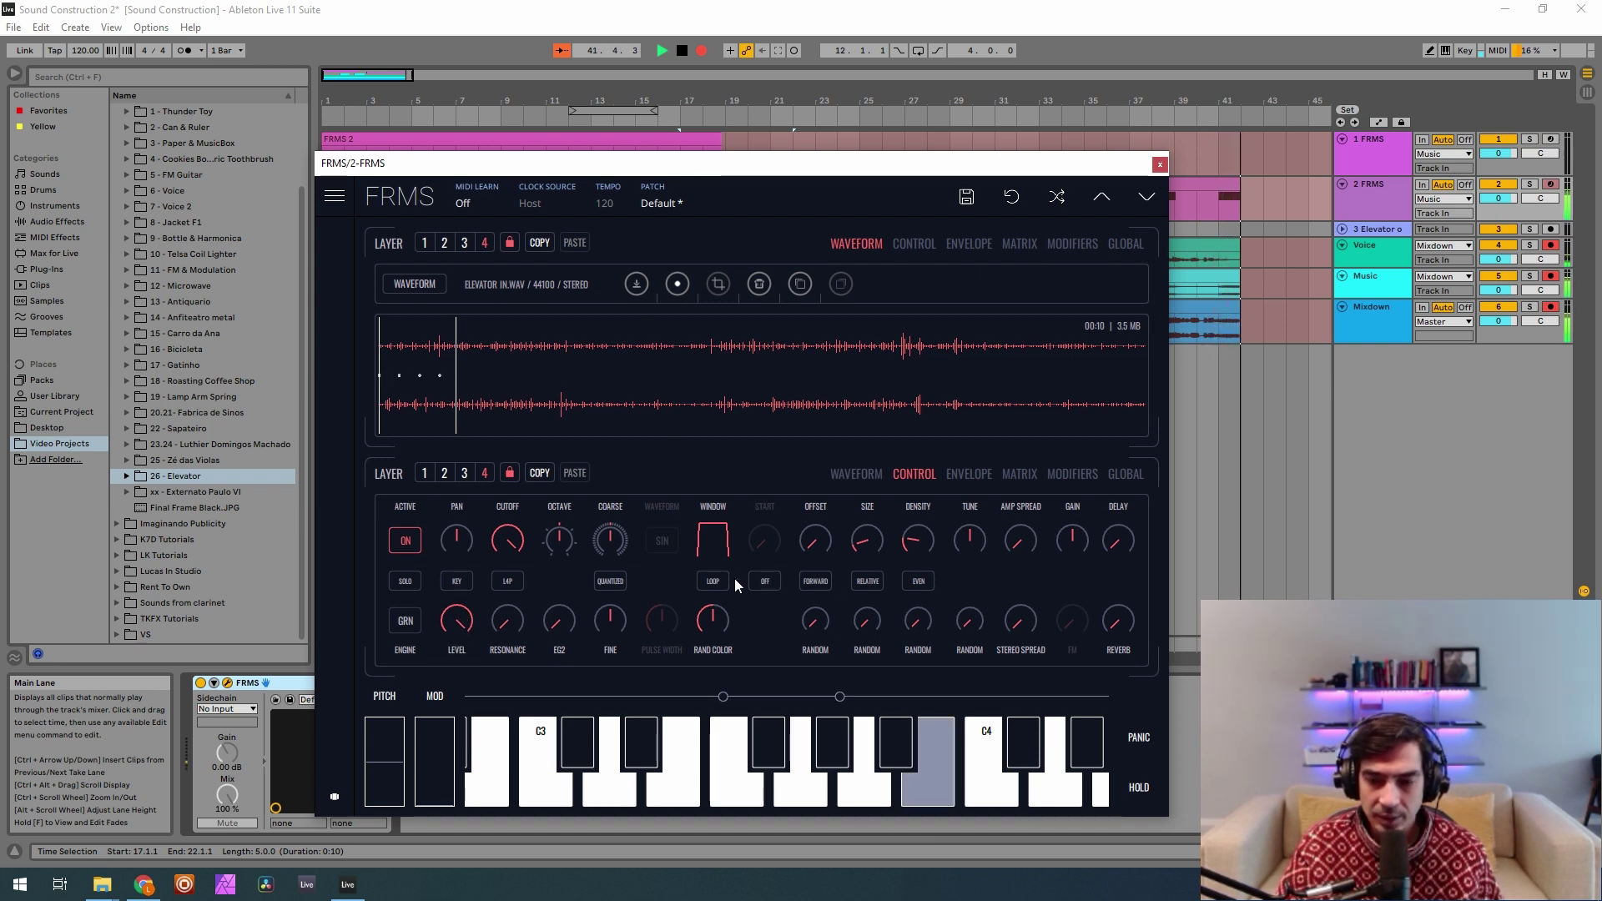
Set the filter to 2-pole low-pass with cutoff 0.887 and resonance 0.167, and raise gain to 0.407.
{"action": "left_click", "coordinate": [508, 581]}
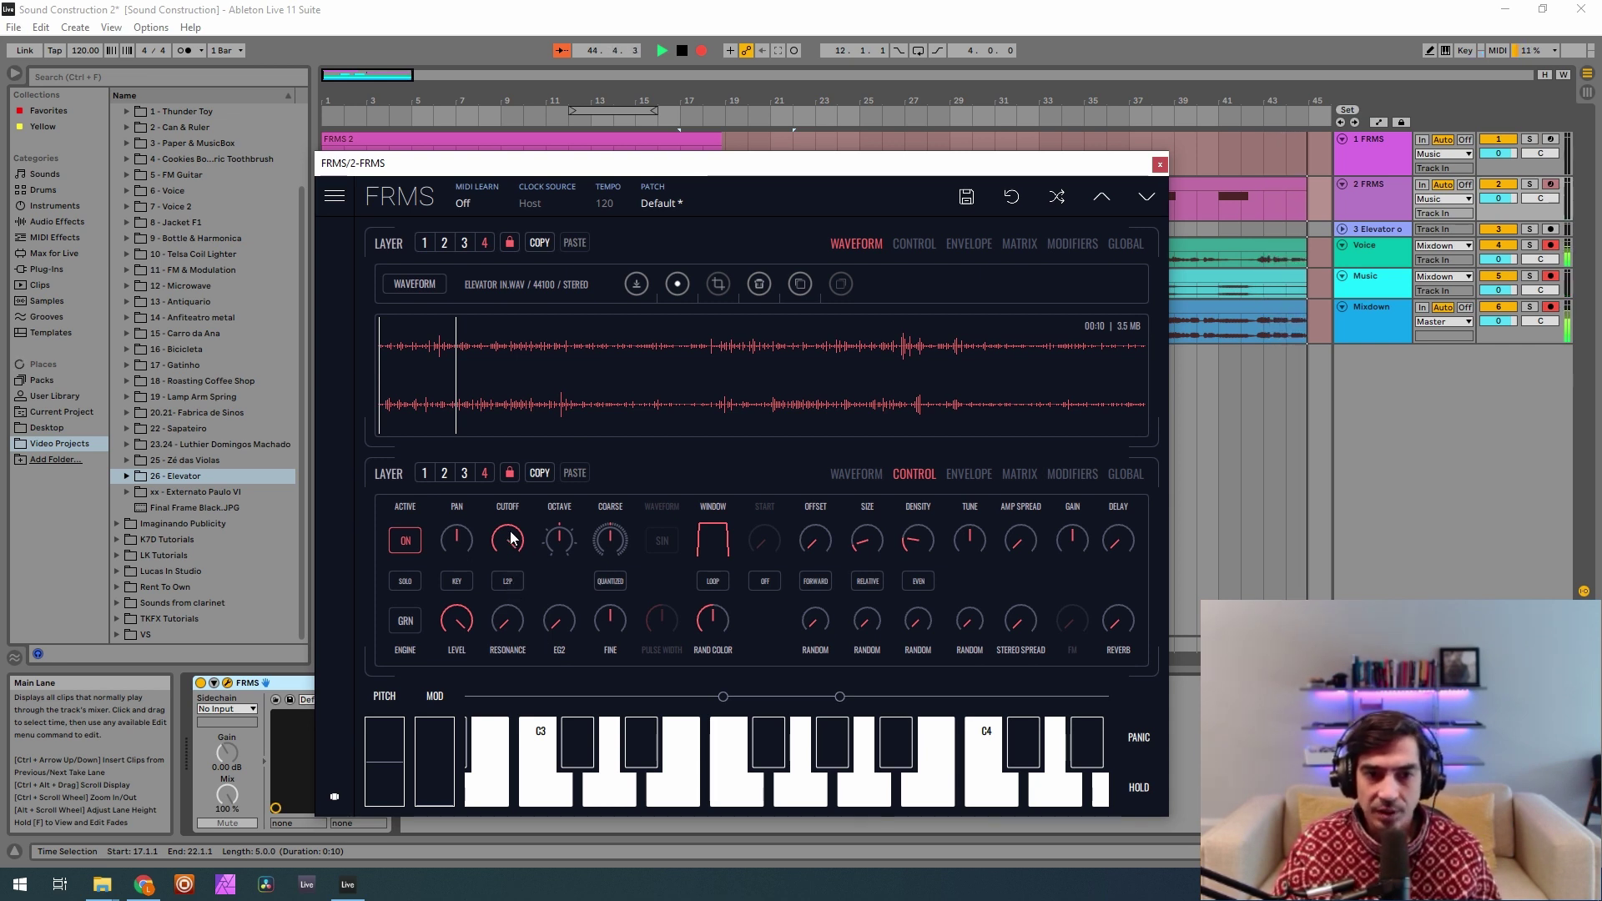
{"action": "left_click_drag", "start_coordinate": [506, 548], "coordinate": [512, 574]}
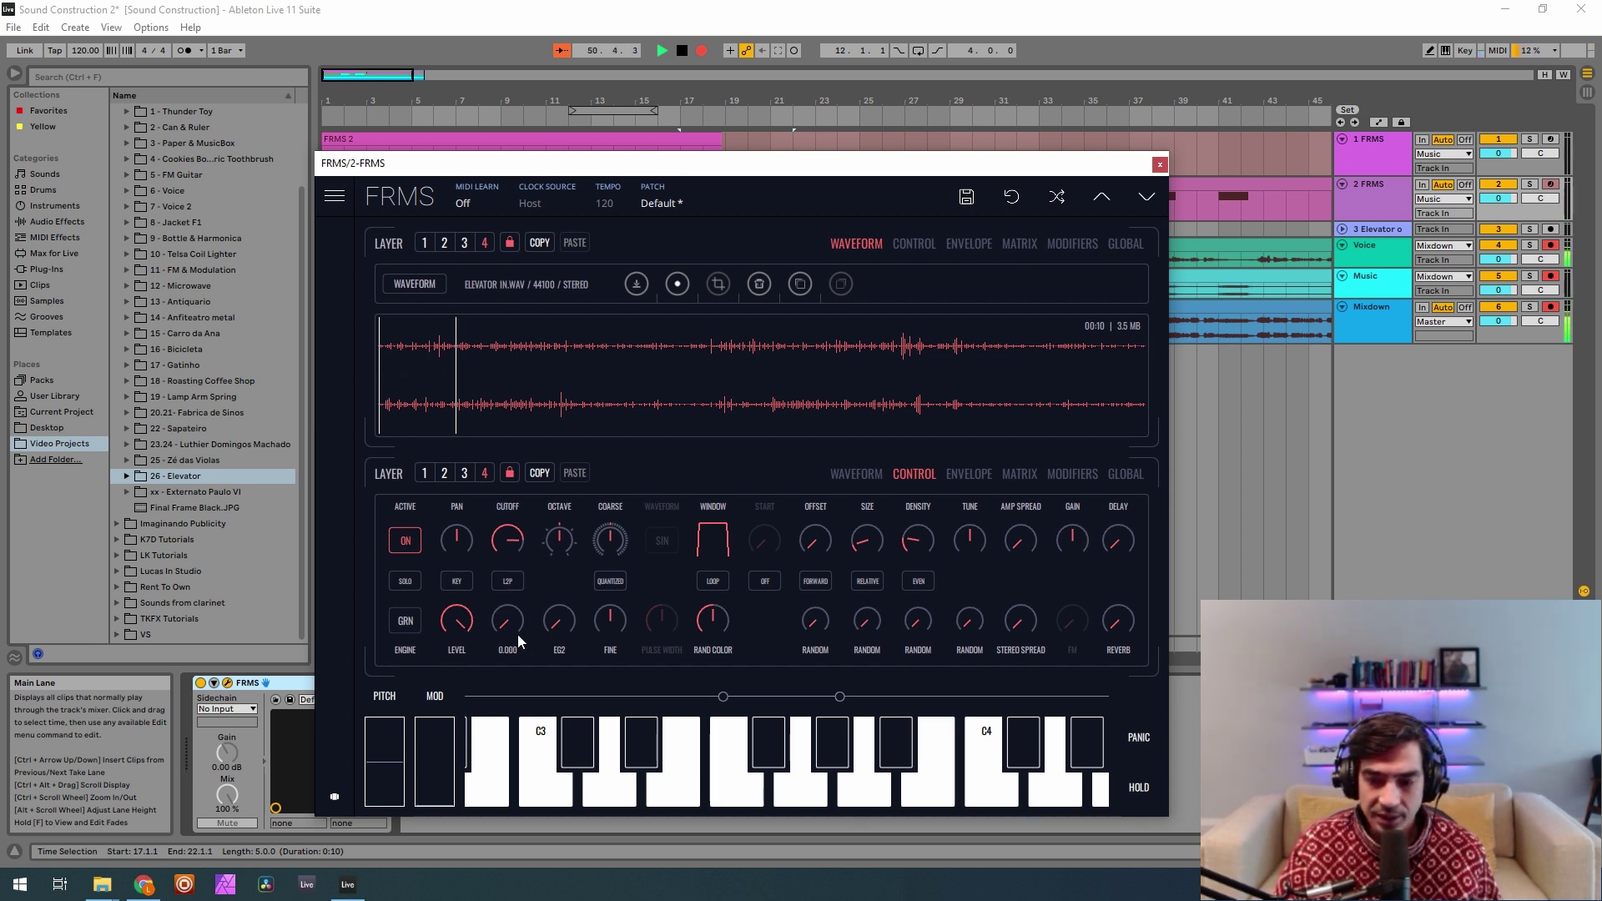
{"action": "left_click_drag", "start_coordinate": [518, 634], "coordinate": [512, 593]}
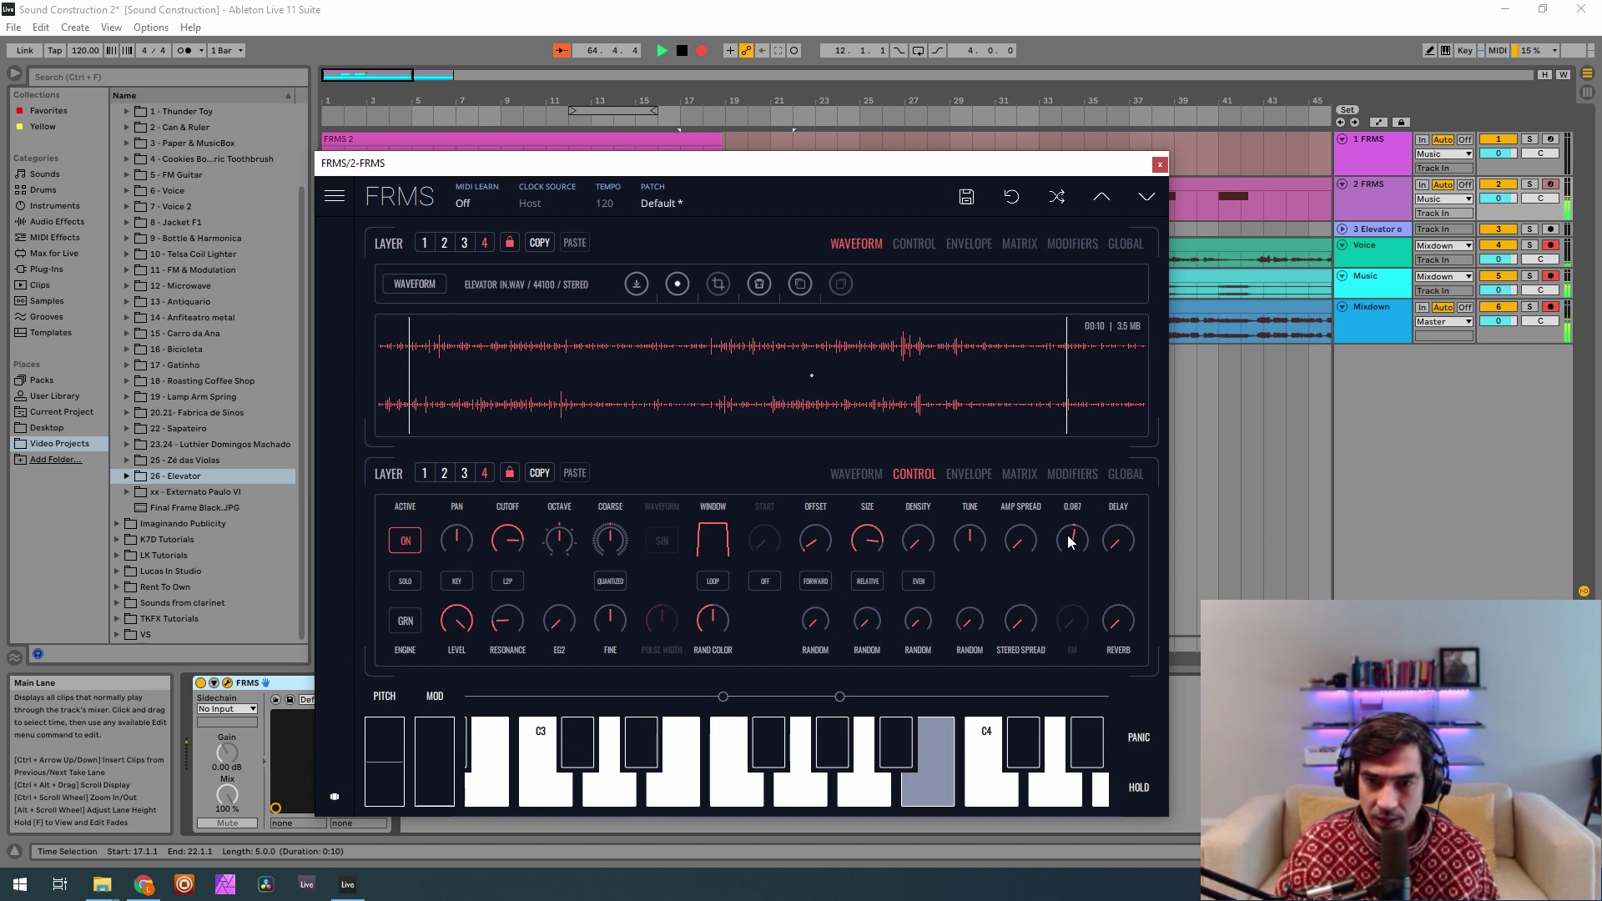
{"action": "left_click_drag", "start_coordinate": [1060, 514], "coordinate": [1059, 494]}
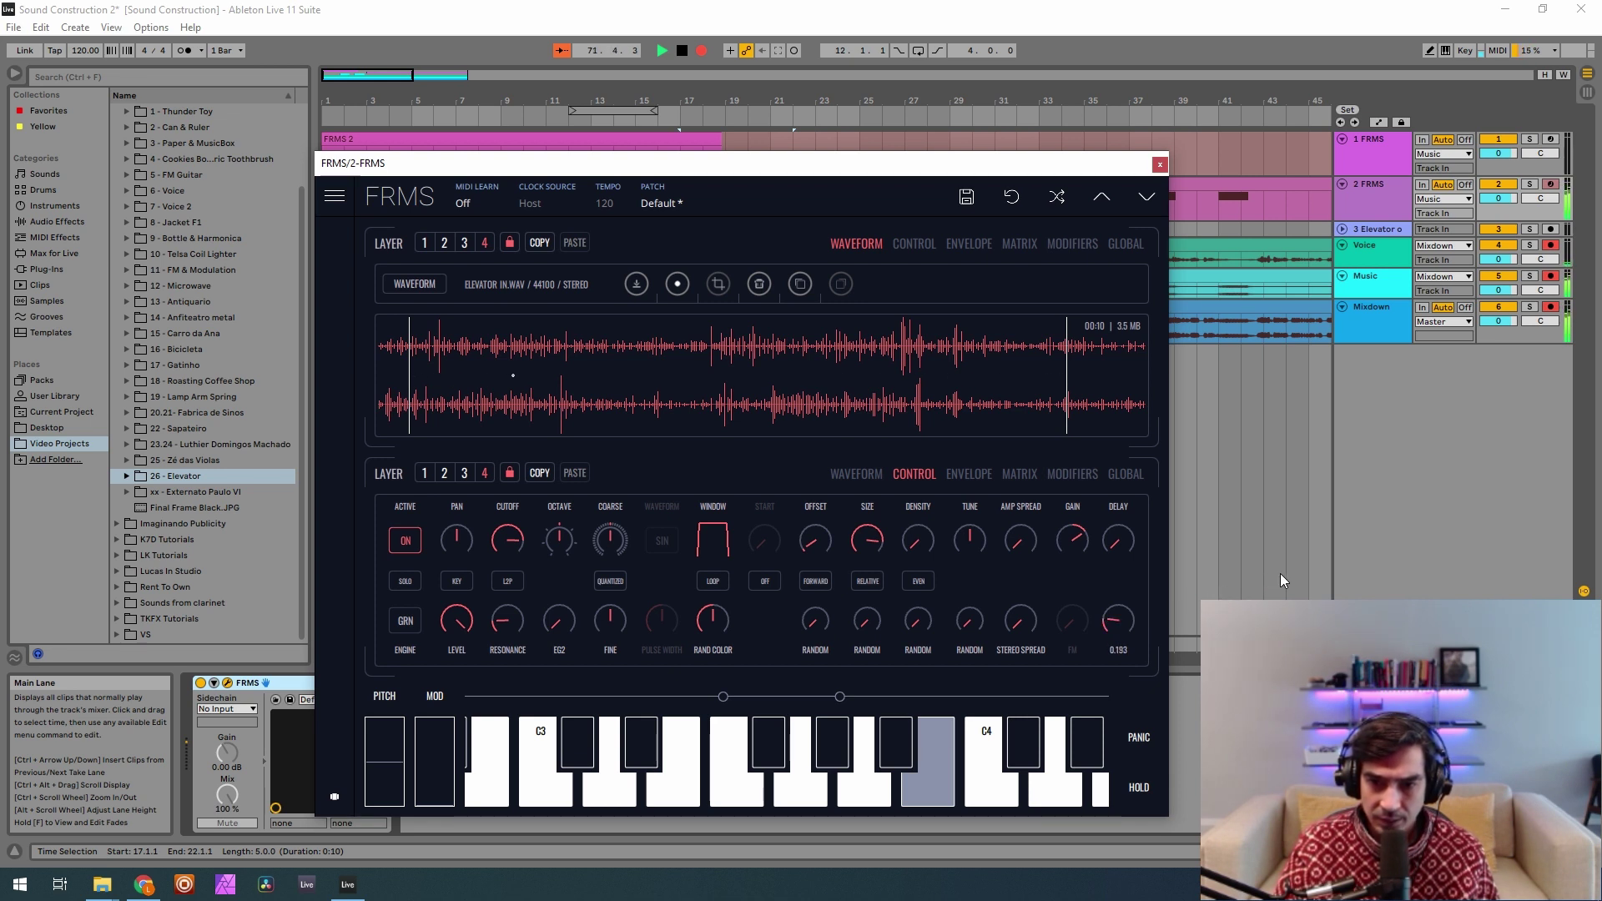
{"action": "left_click", "coordinate": [1119, 257]}
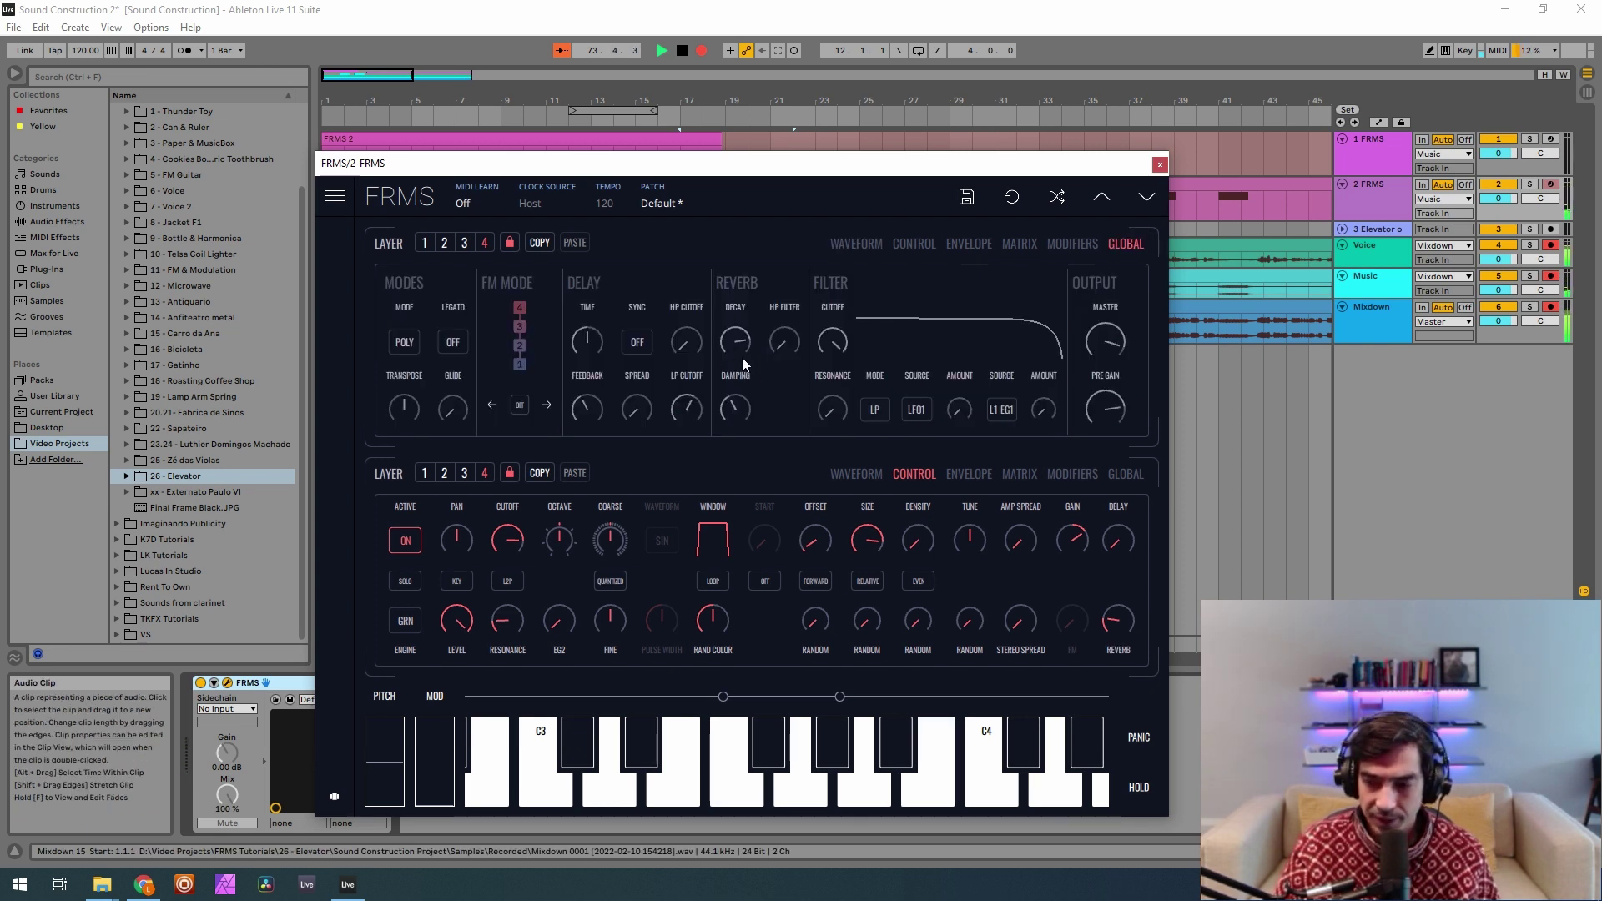
Shorten the reverb decay to 0.697, set master output to about 0.4, and show the layer's waveform.
{"action": "mouse_move", "coordinate": [742, 358]}
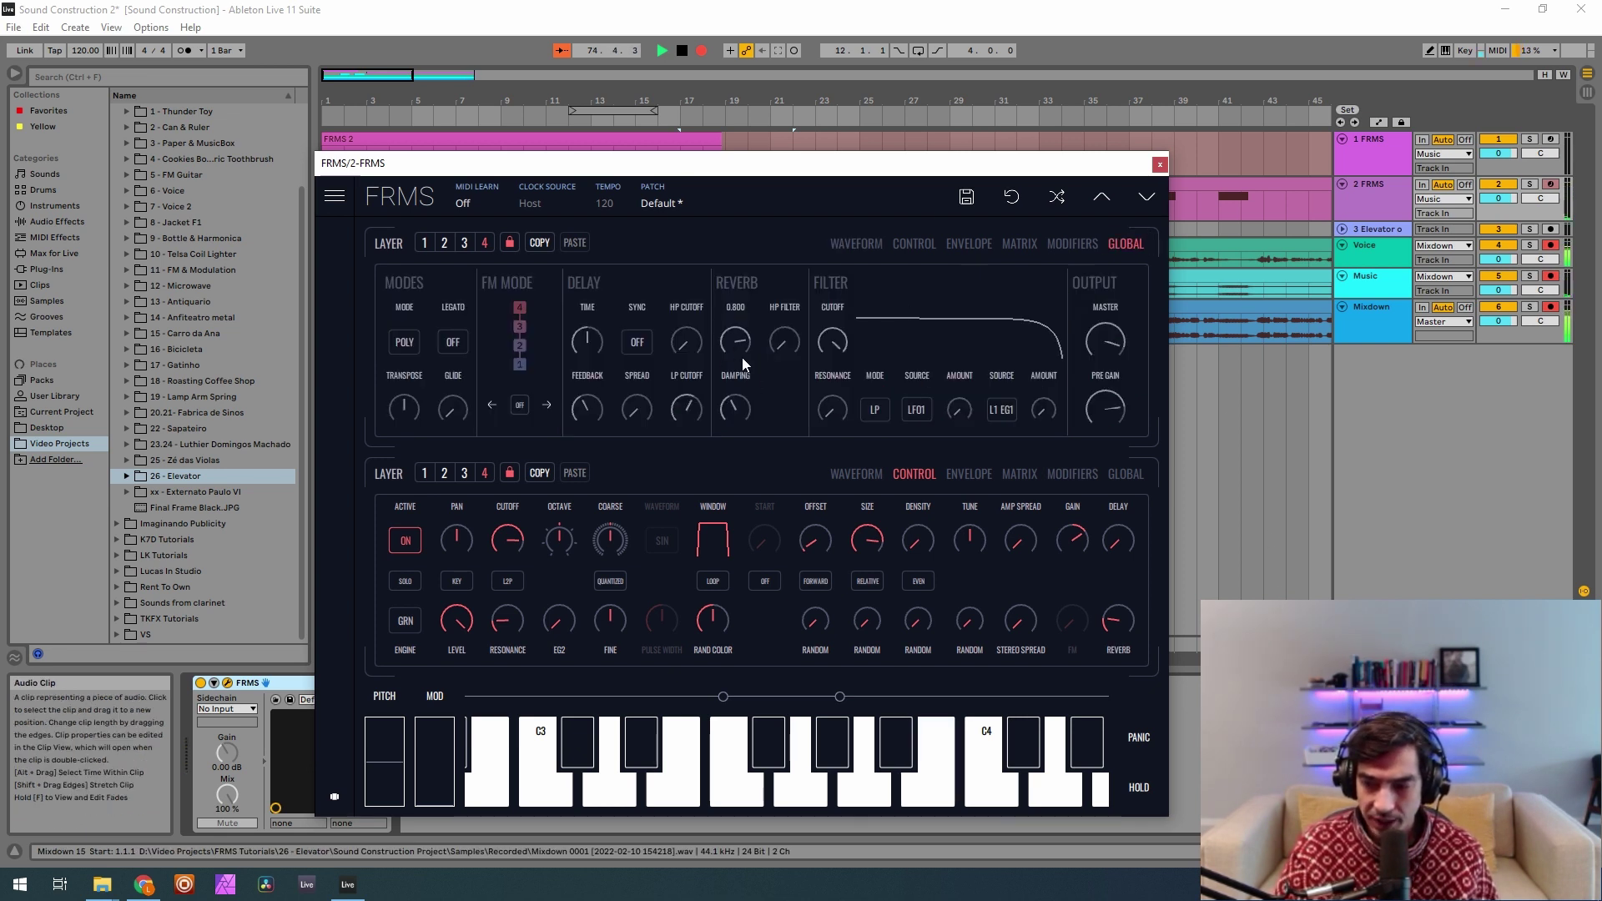
{"action": "left_click_drag", "start_coordinate": [743, 357], "coordinate": [869, 288]}
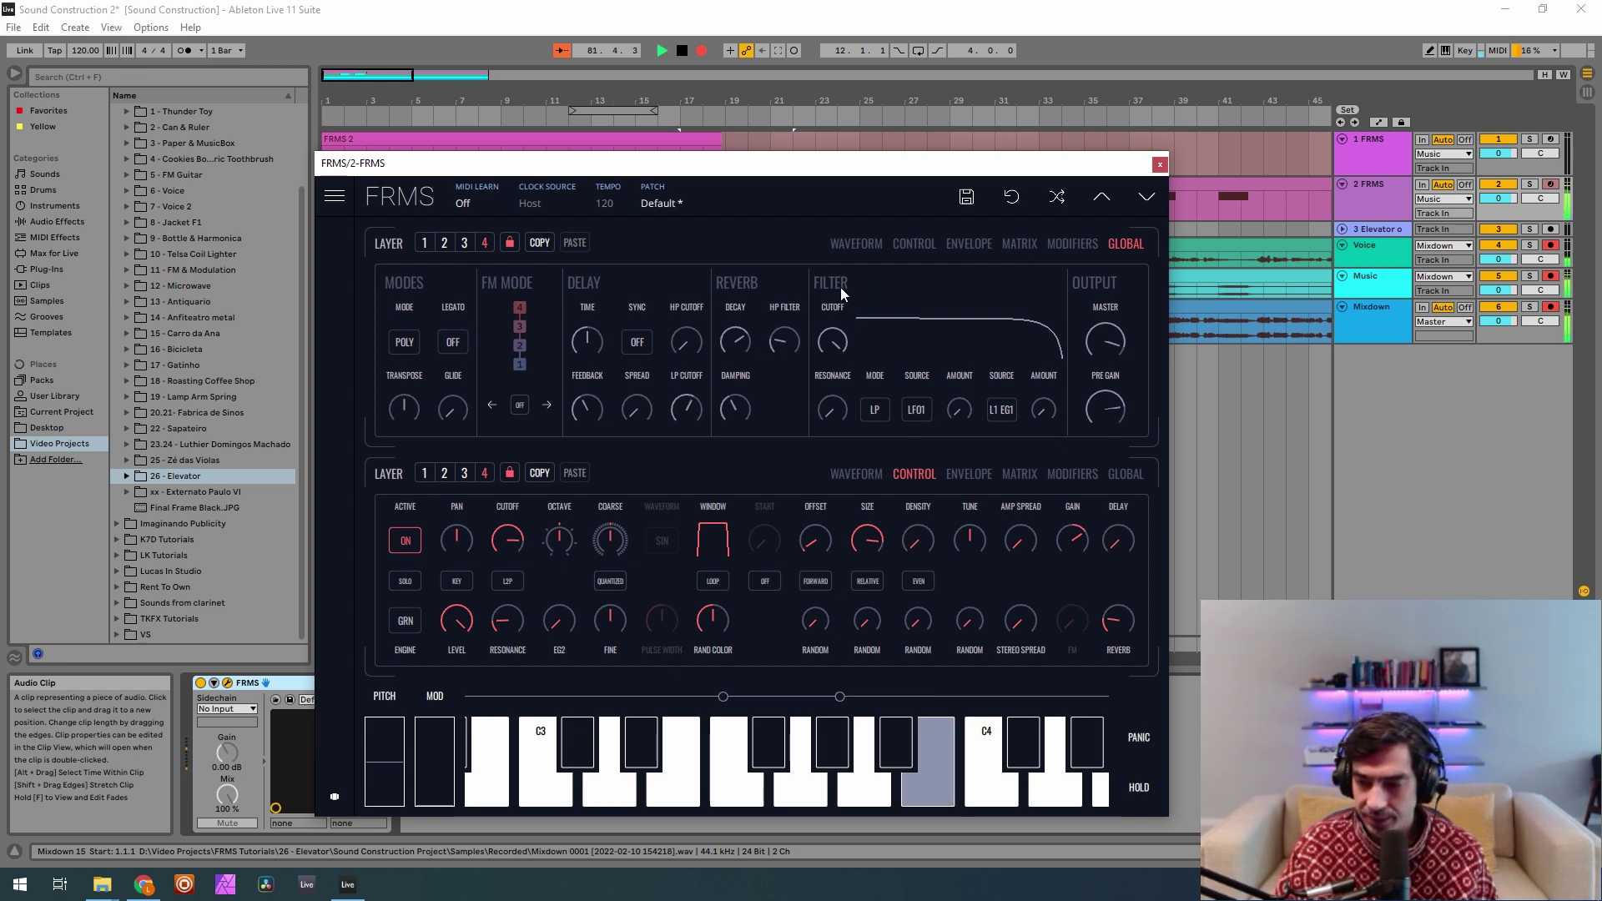
{"action": "mouse_move", "coordinate": [1106, 346]}
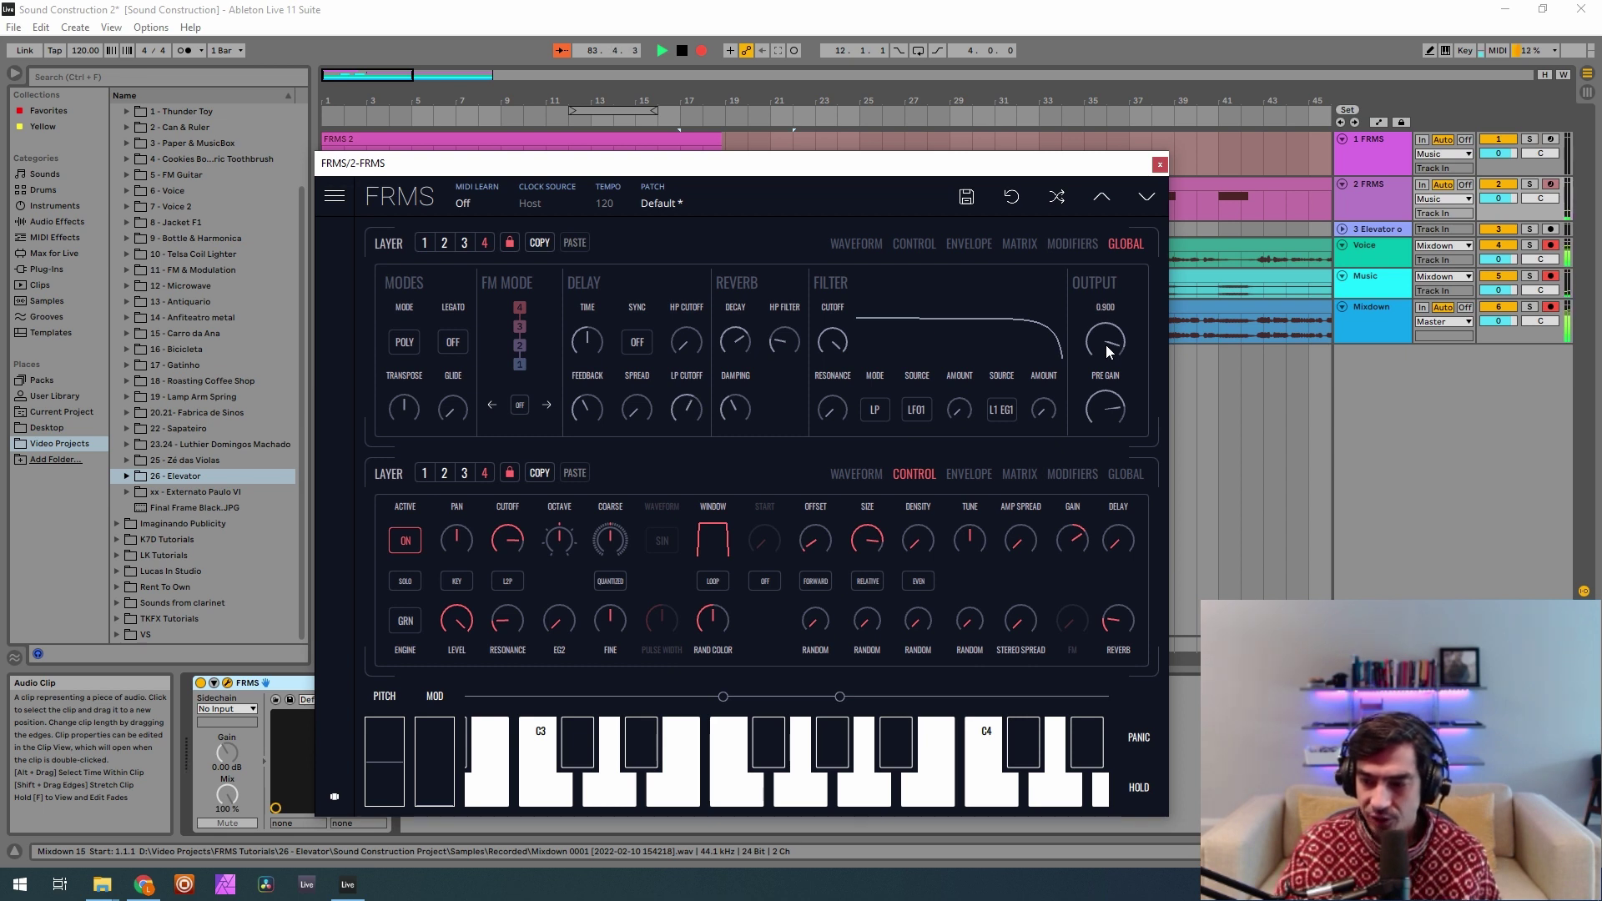
{"action": "left_click_drag", "start_coordinate": [1105, 343], "coordinate": [1085, 469]}
{"action": "left_click_drag", "start_coordinate": [1104, 322], "coordinate": [1096, 334]}
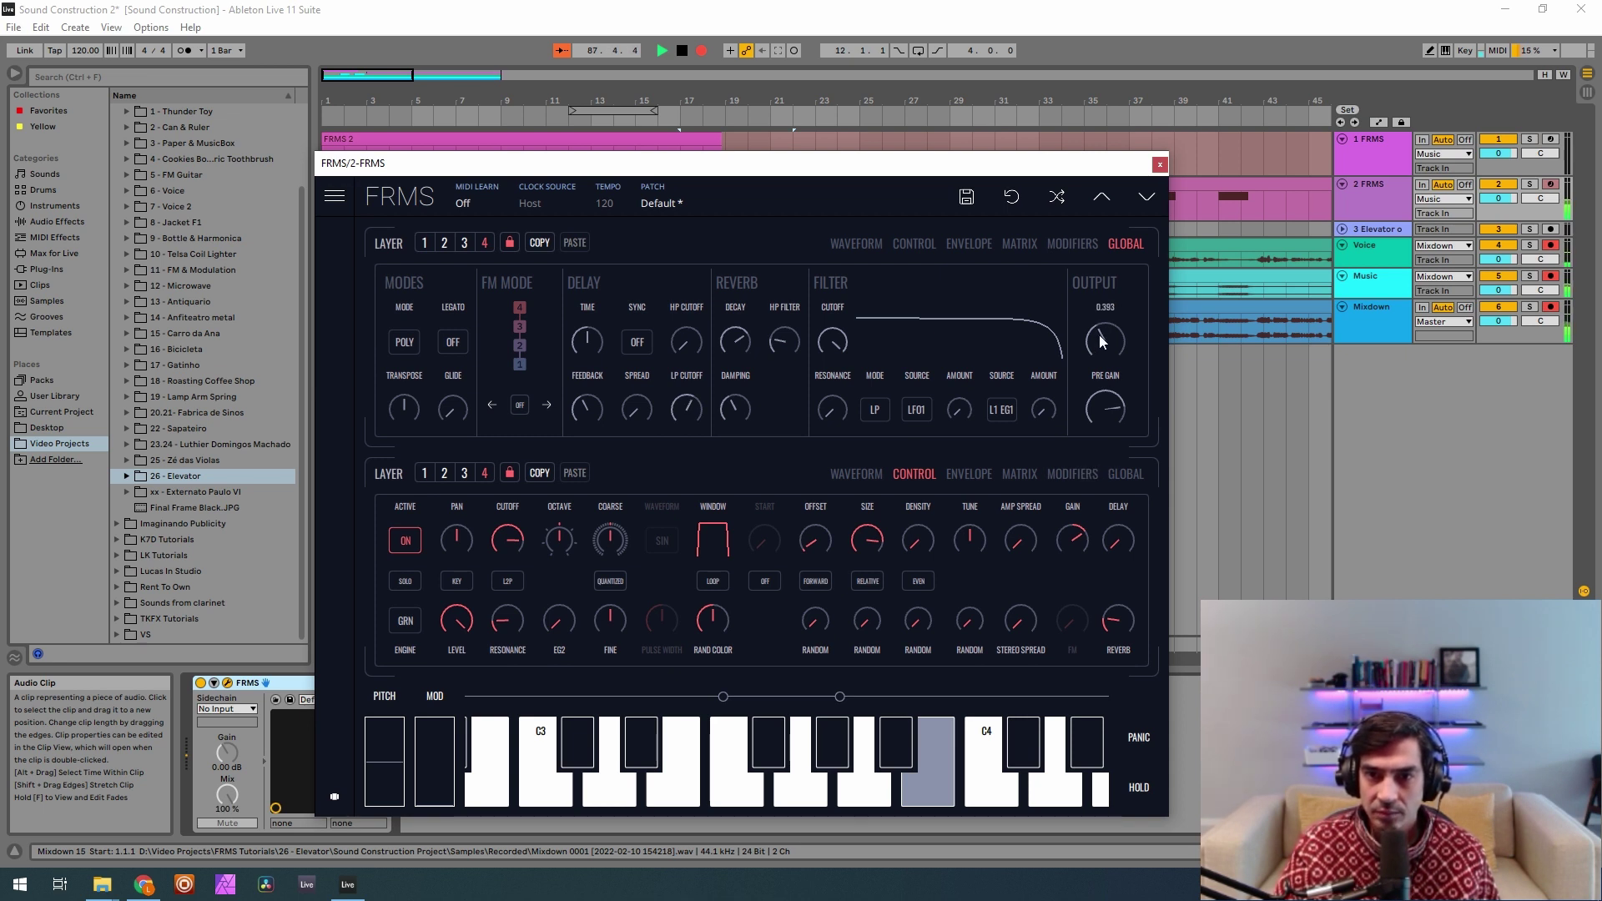
{"action": "left_click", "coordinate": [915, 242]}
{"action": "left_click", "coordinate": [856, 243]}
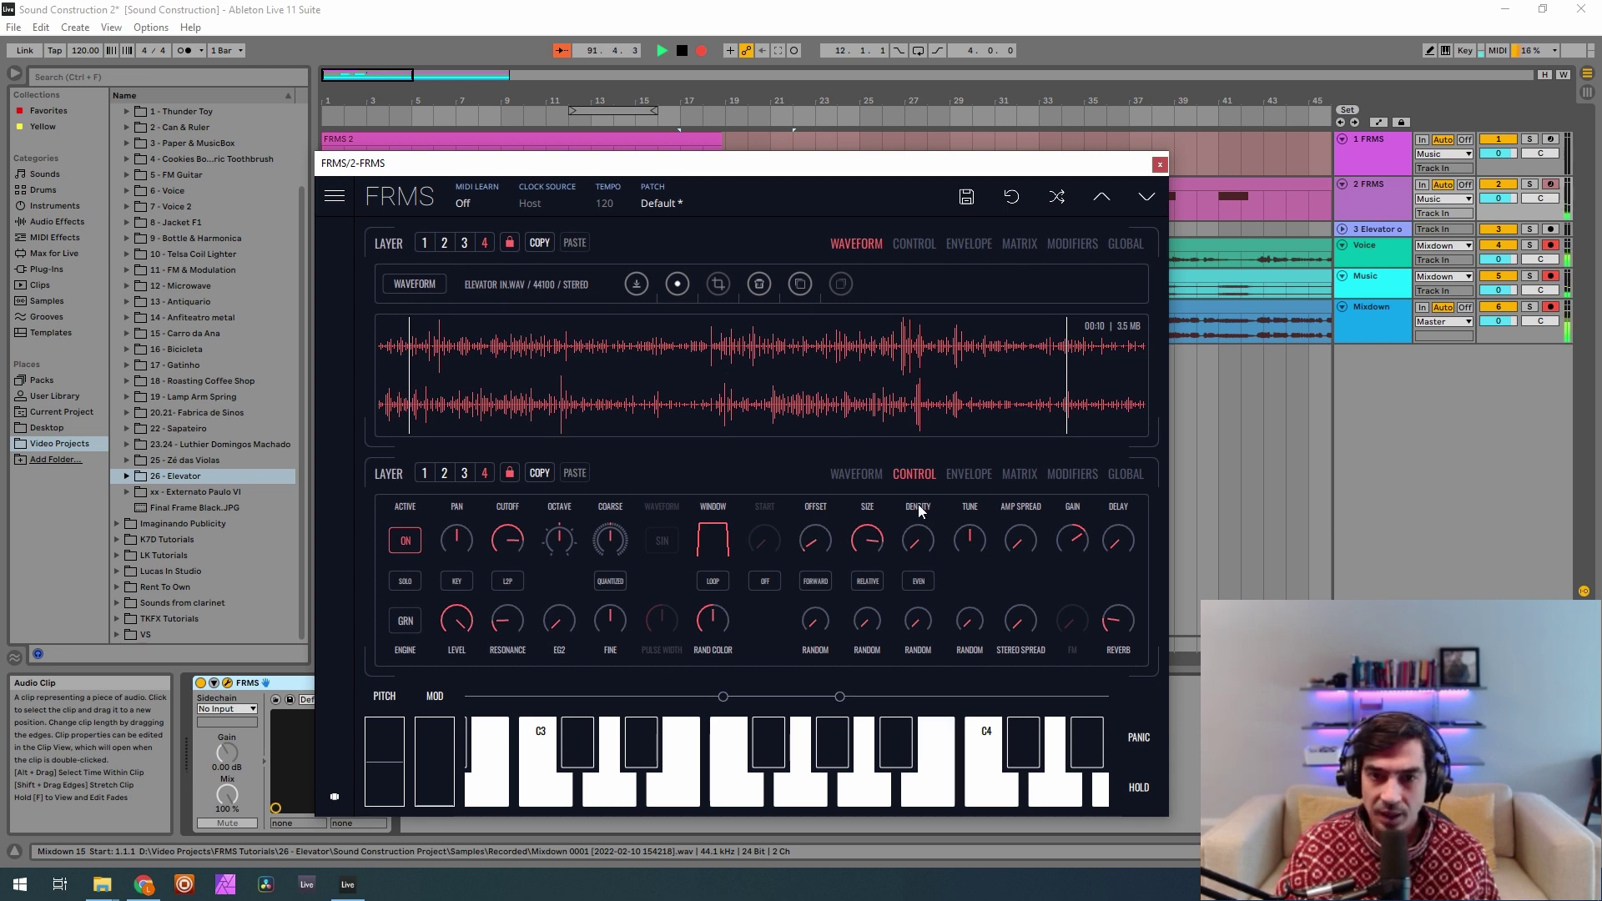
Set the grain loop mode to P. PONG and switch to the empty layer 2.
{"action": "left_click", "coordinate": [715, 581]}
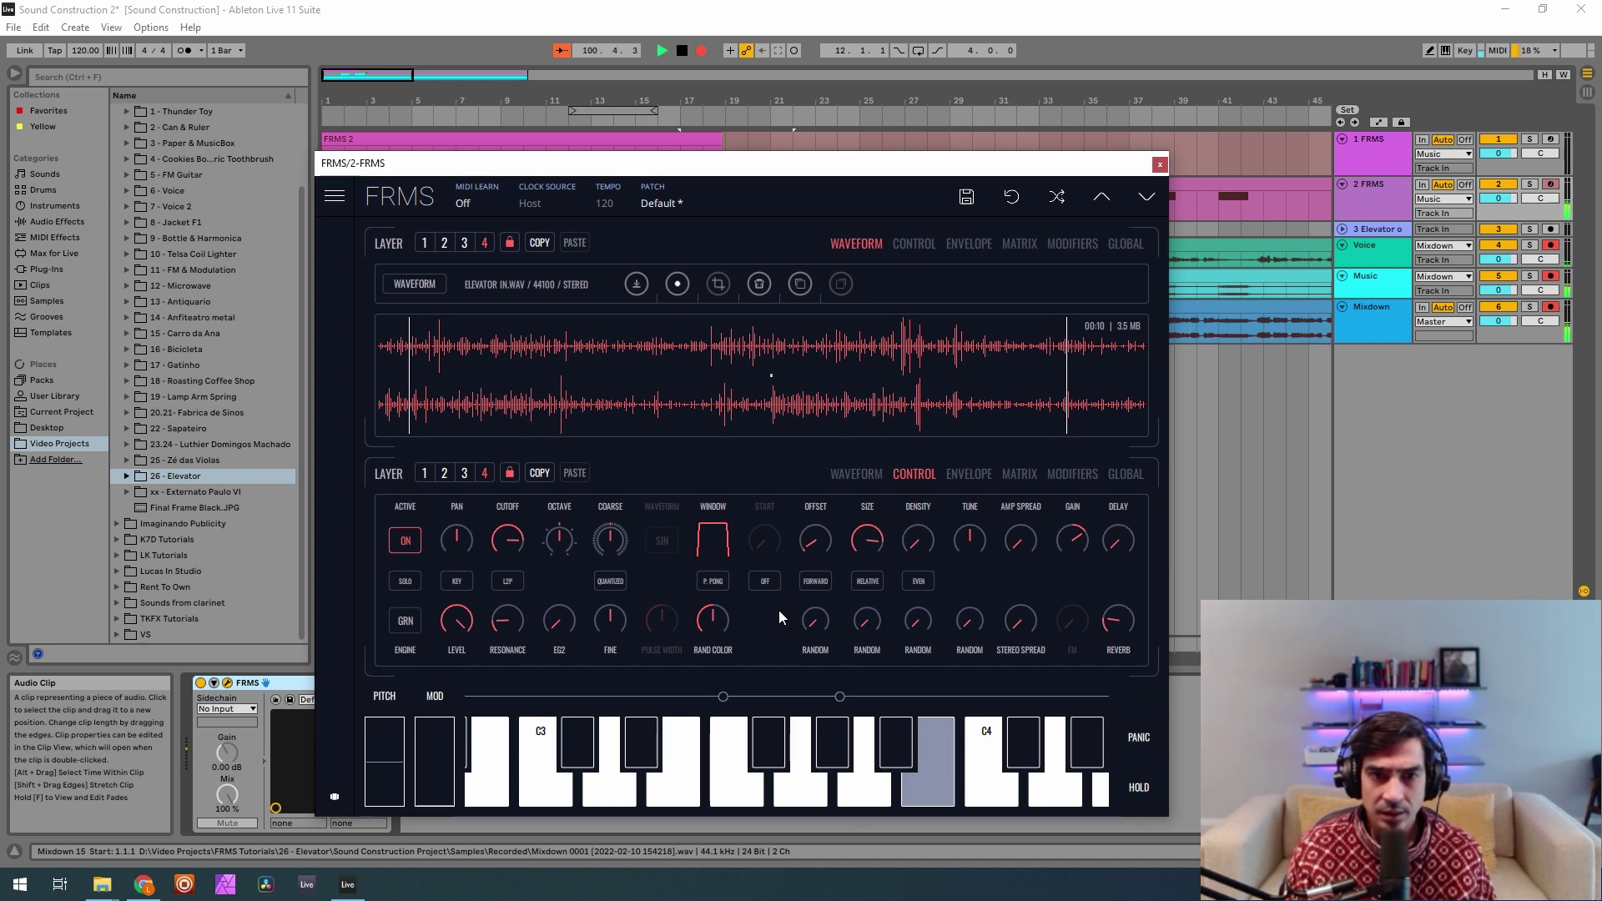
{"action": "left_click", "coordinate": [443, 244]}
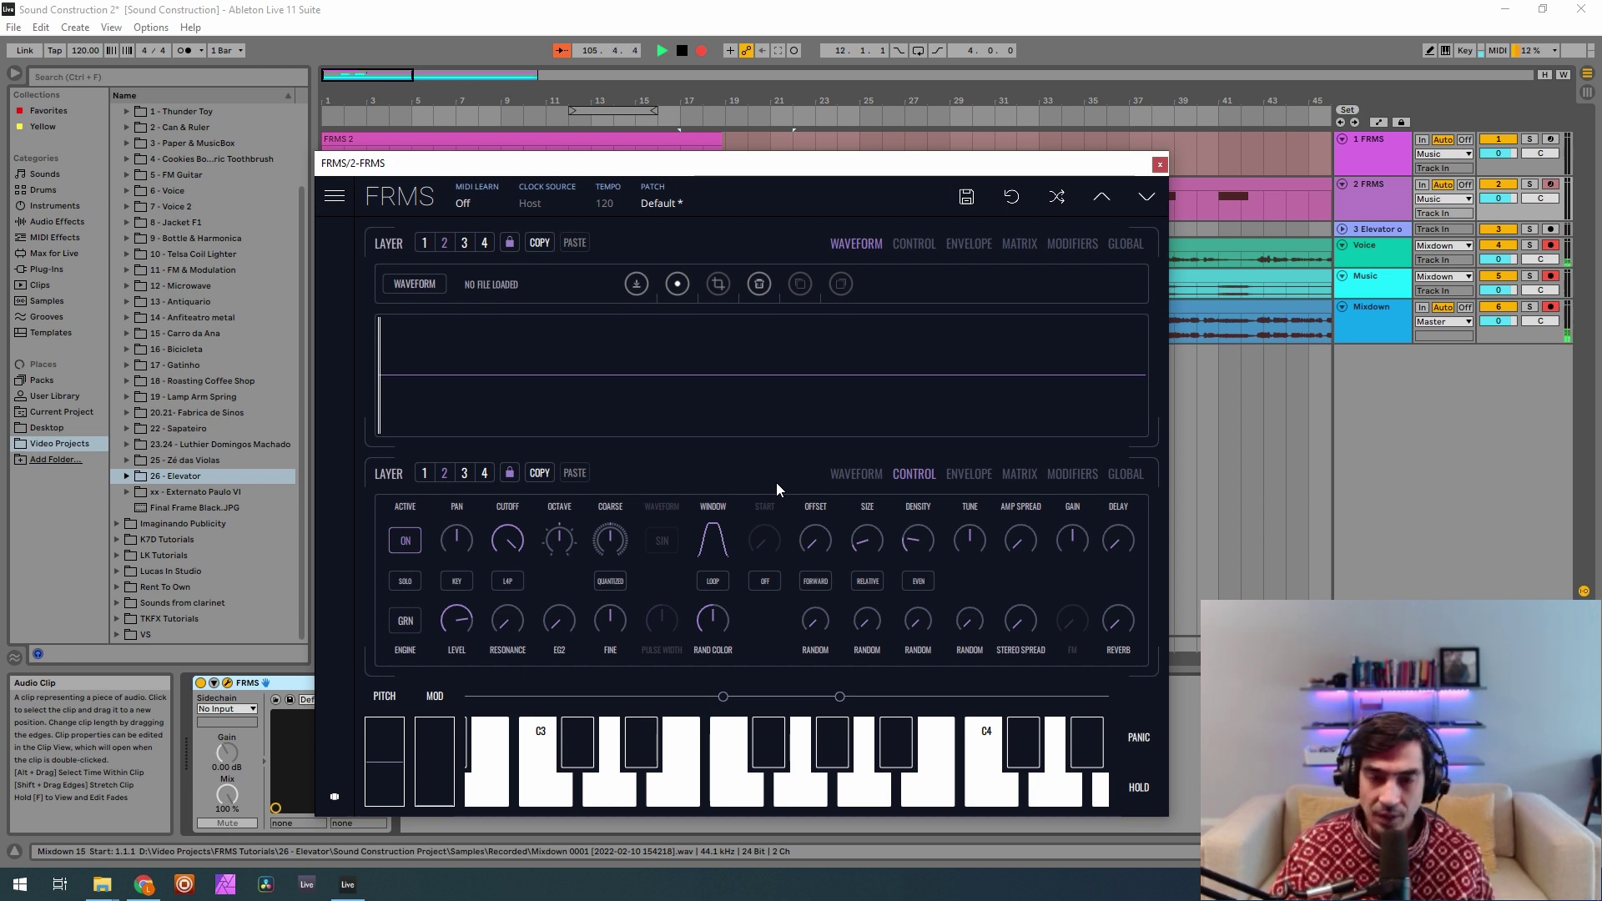
Load Elevator out.wav into FRMS layer 2.
{"action": "left_click", "coordinate": [636, 284]}
{"action": "left_click", "coordinate": [601, 408]}
{"action": "left_click", "coordinate": [976, 661]}
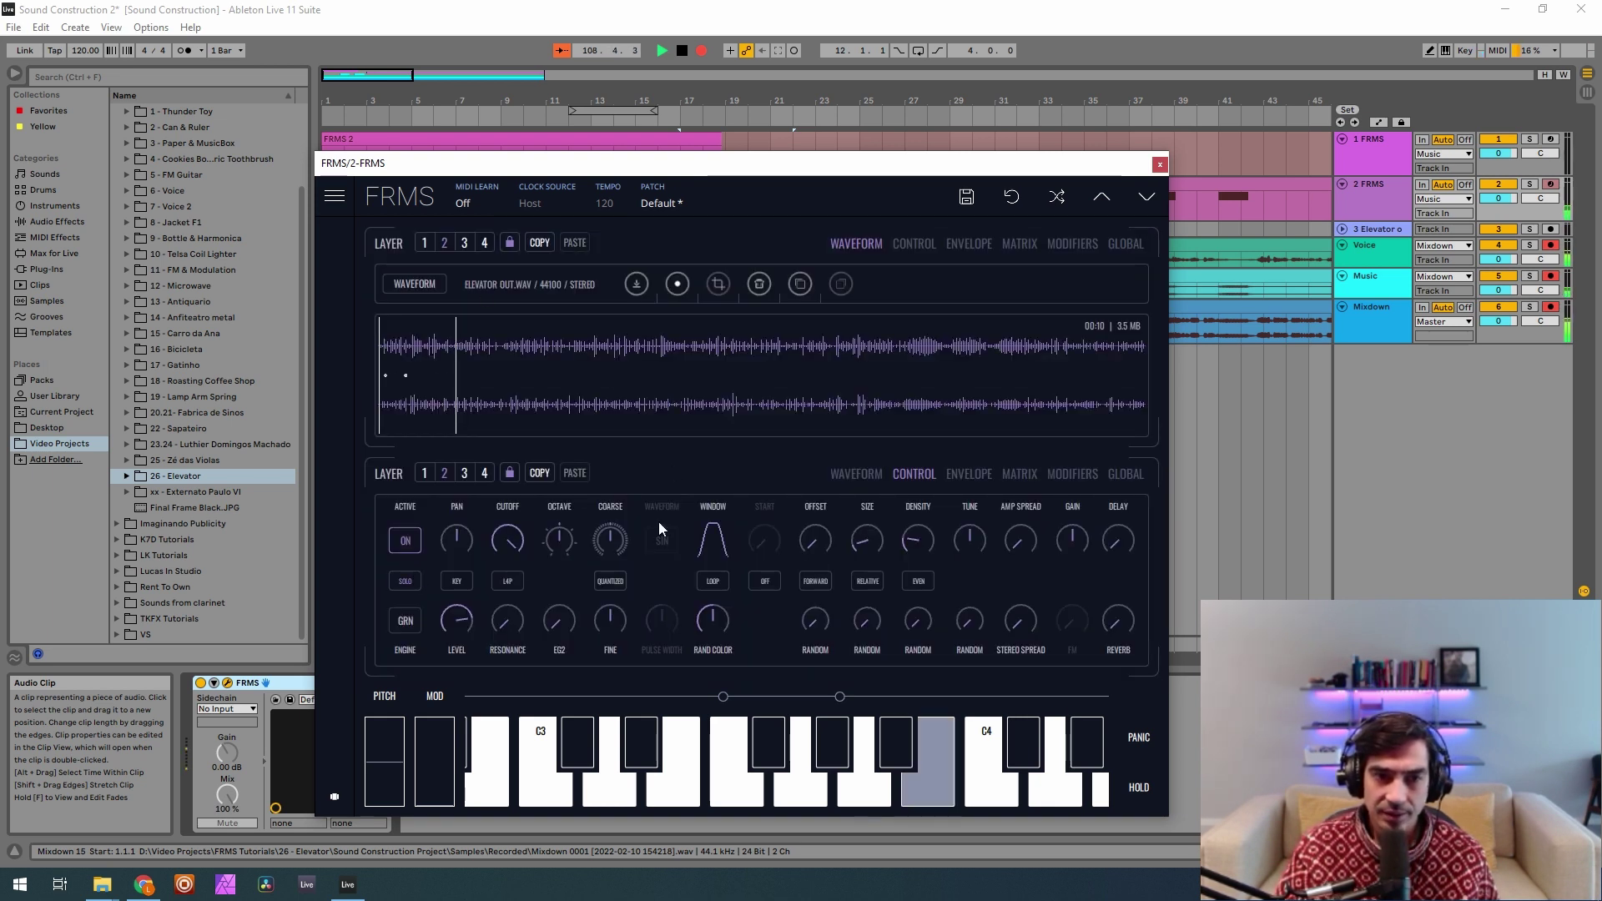
Make layer 2's grain window rectangular at 0.940 and push its gain near maximum.
{"action": "left_click", "coordinate": [728, 550]}
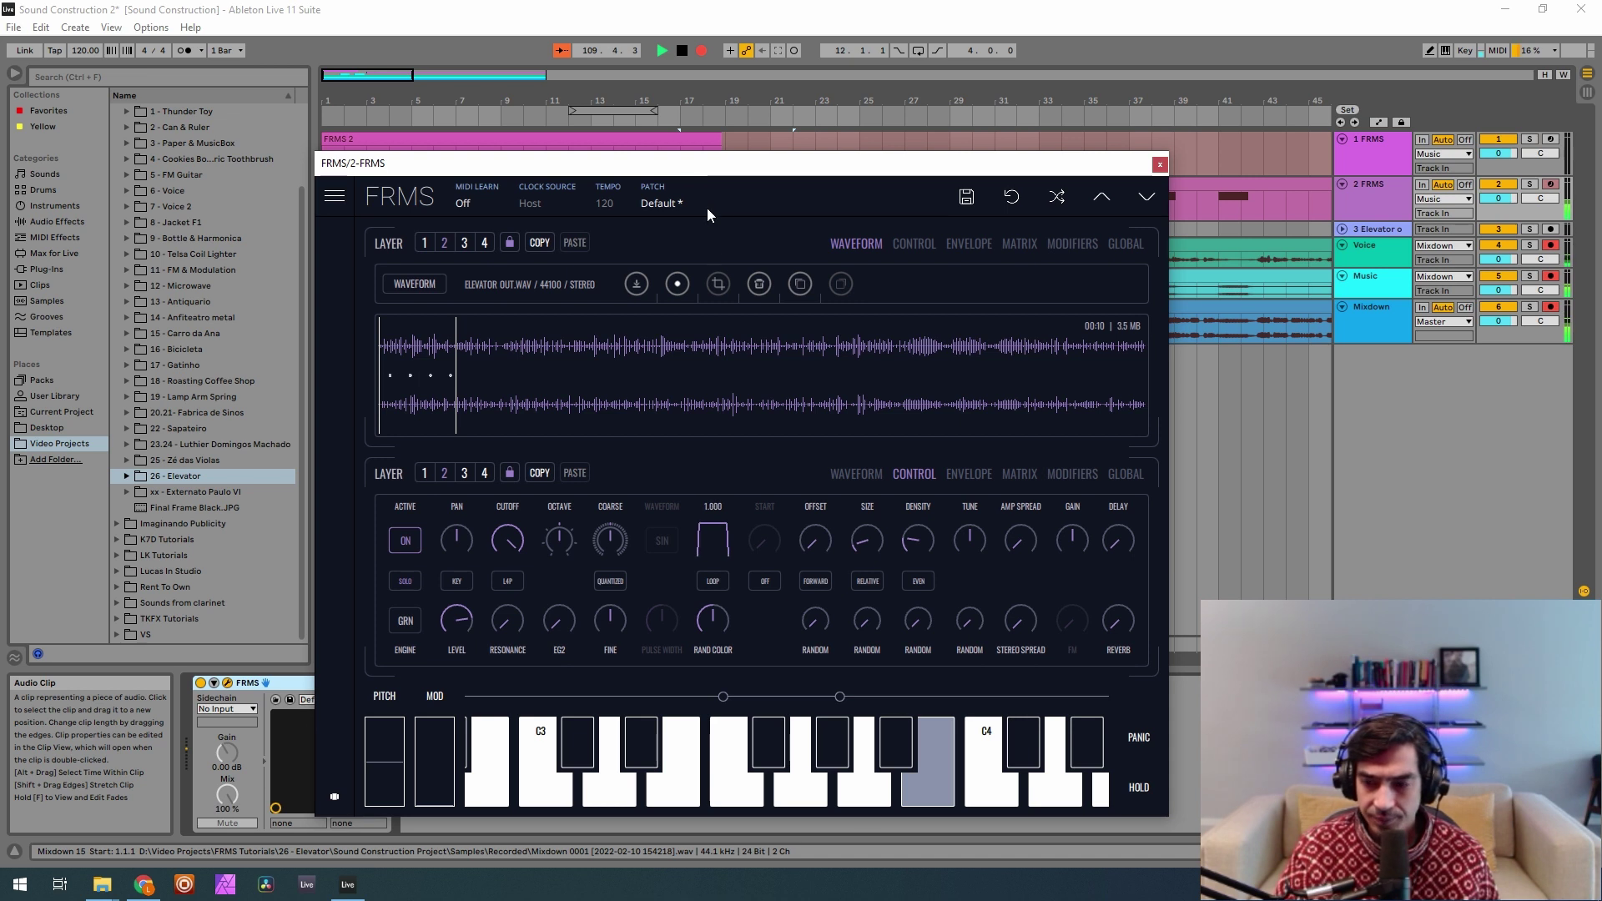
{"action": "left_click_drag", "start_coordinate": [711, 540], "coordinate": [718, 561]}
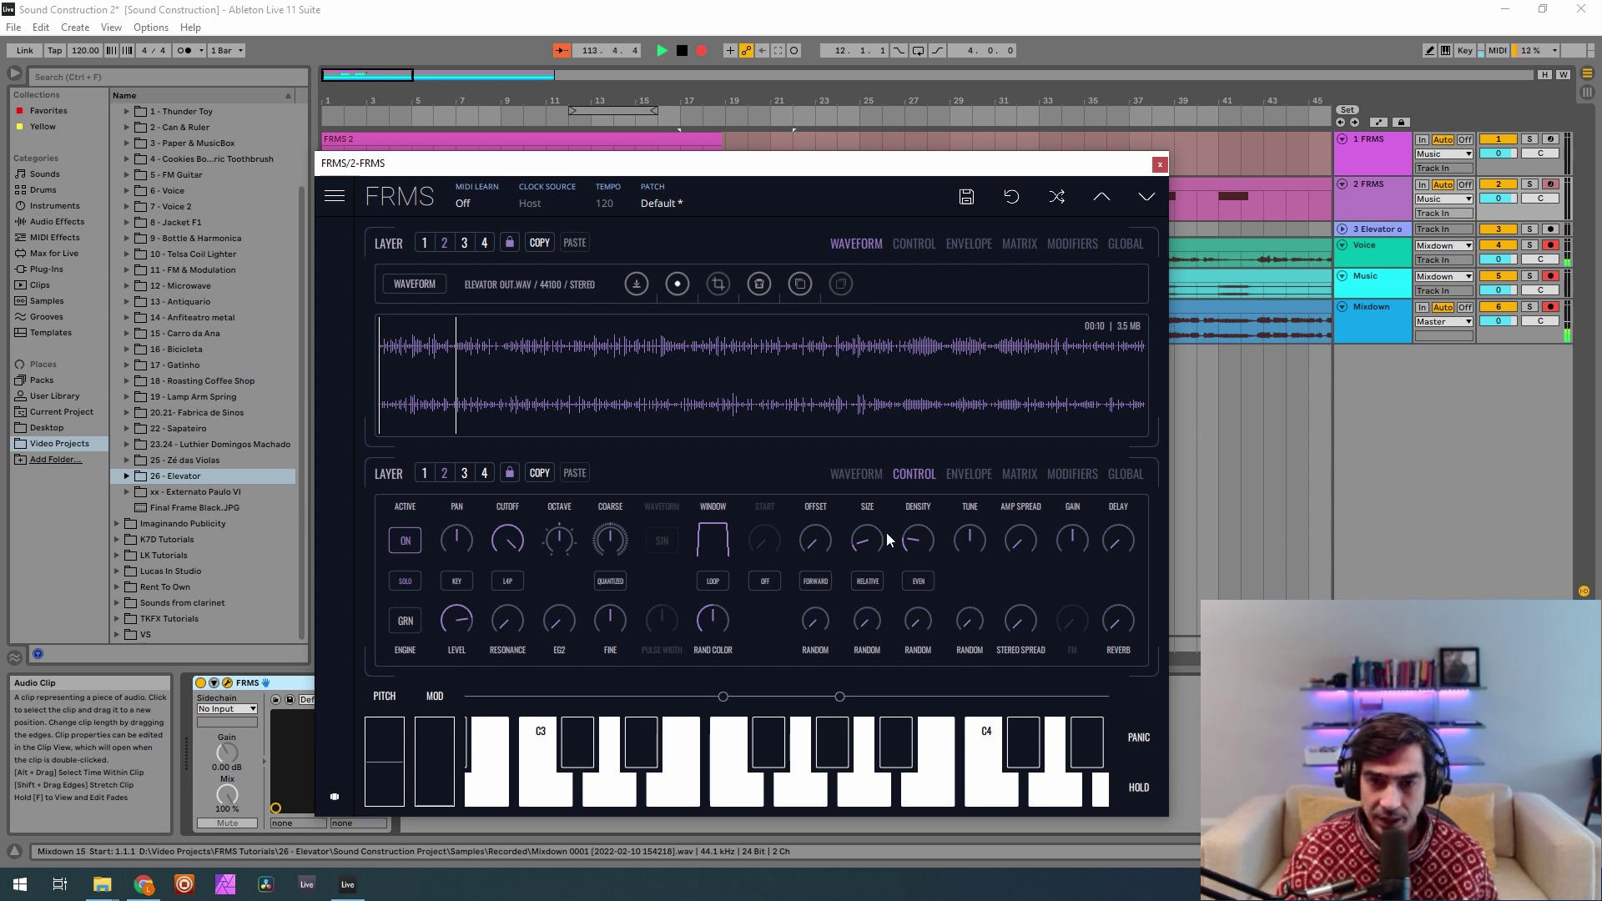
{"action": "left_click_drag", "start_coordinate": [1068, 543], "coordinate": [1058, 159]}
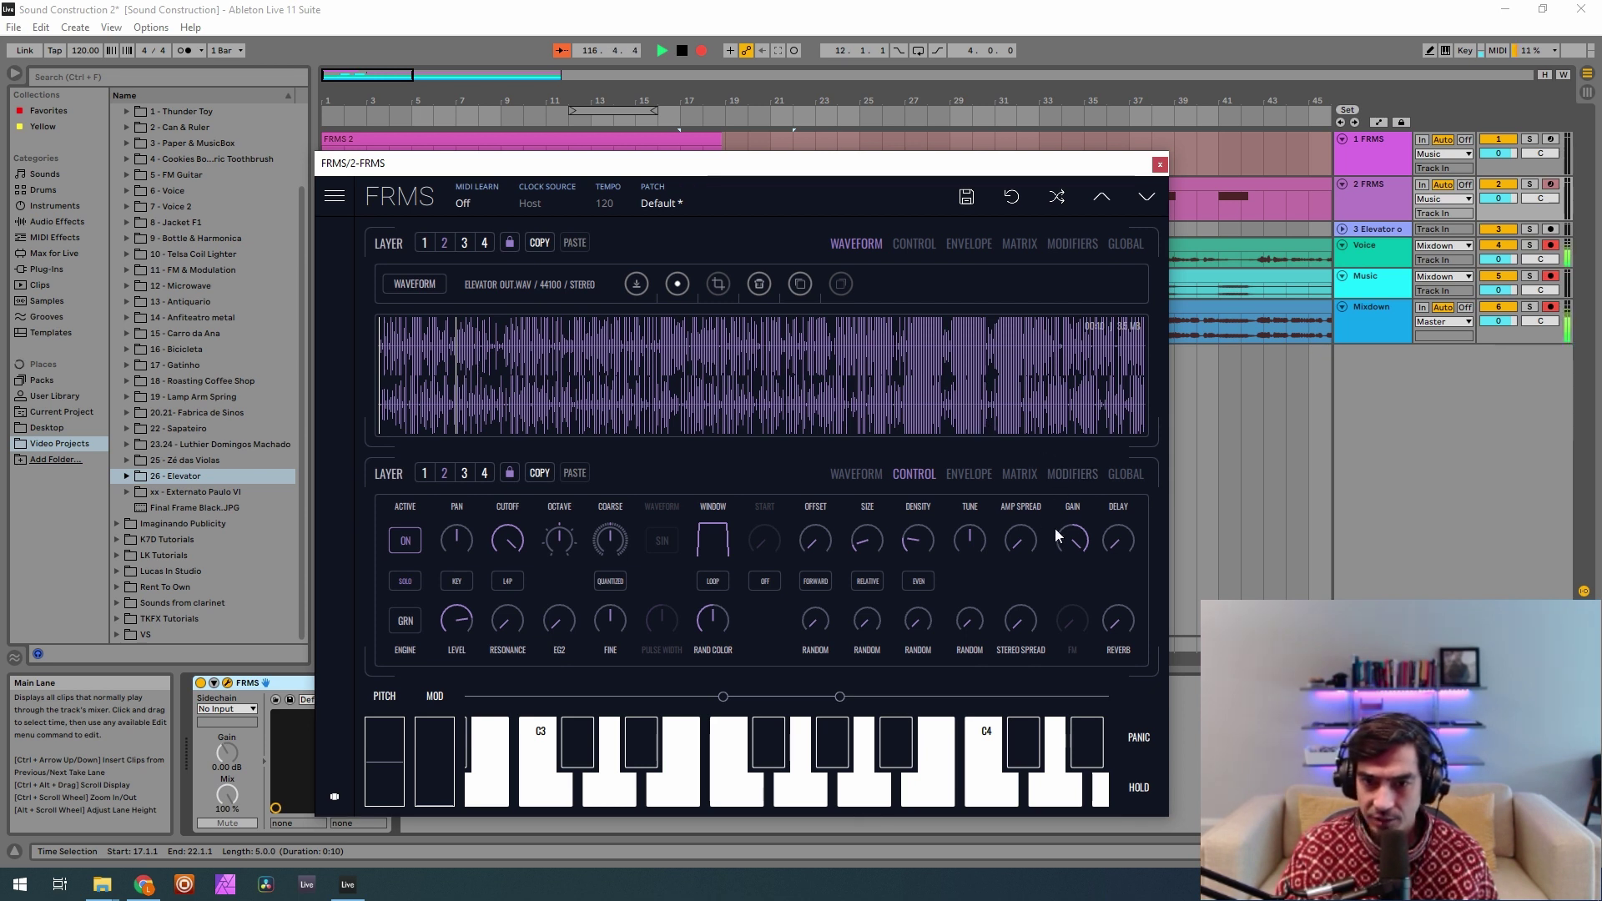
Lower layer 2's gain to 0.413 and level to about 0.41, and drop it an octave.
{"action": "left_click_drag", "start_coordinate": [1072, 540], "coordinate": [1088, 613]}
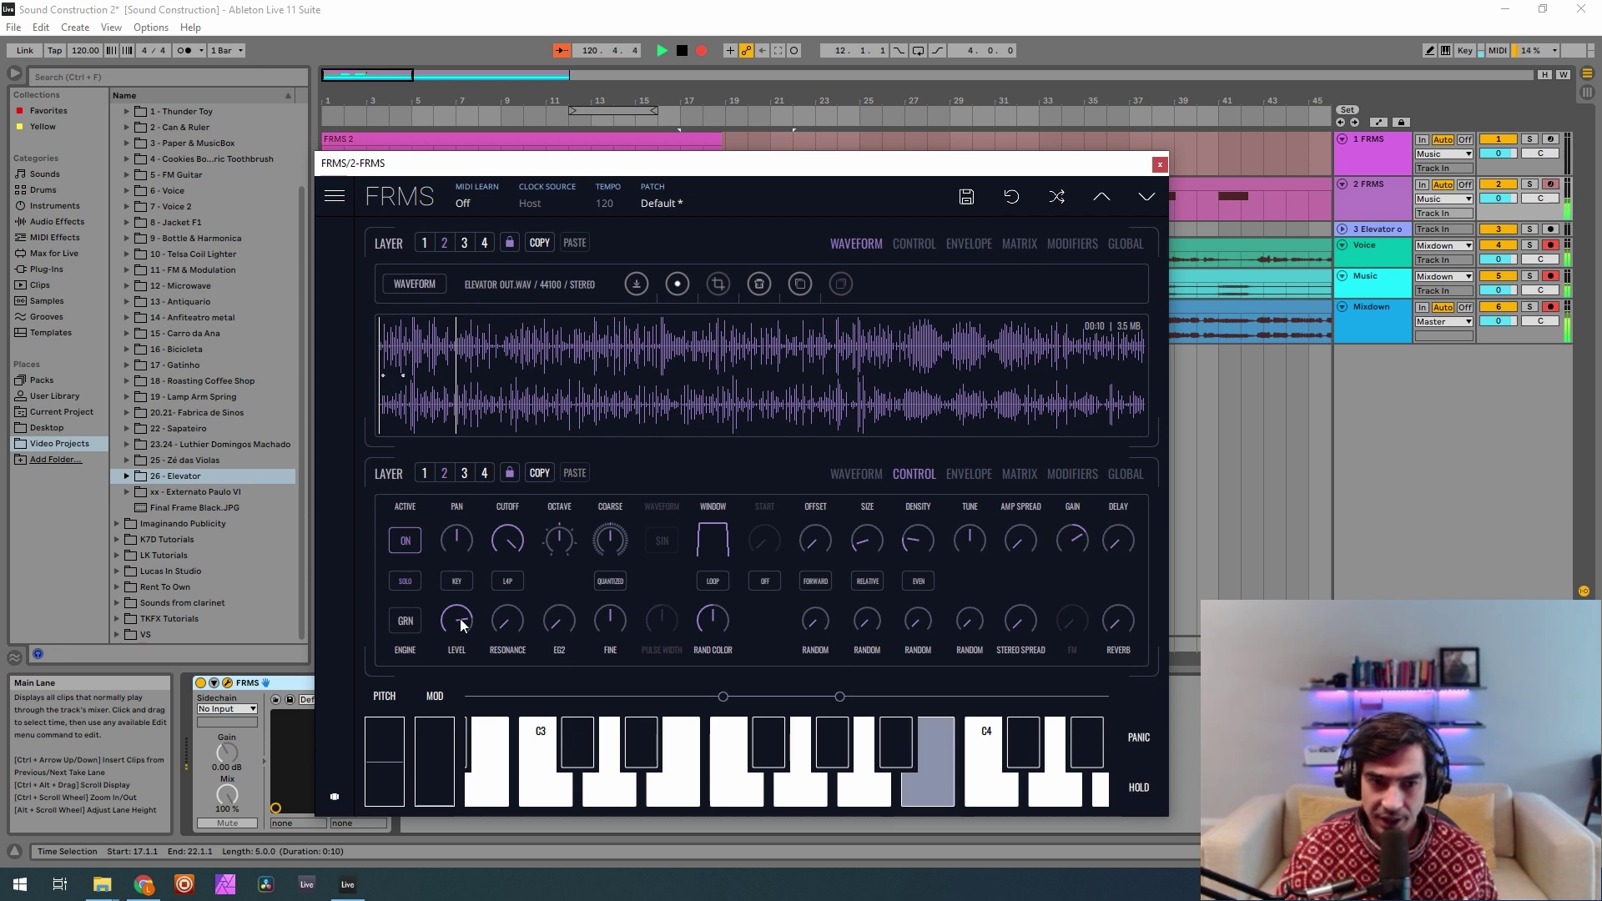
{"action": "left_click_drag", "start_coordinate": [464, 622], "coordinate": [451, 767]}
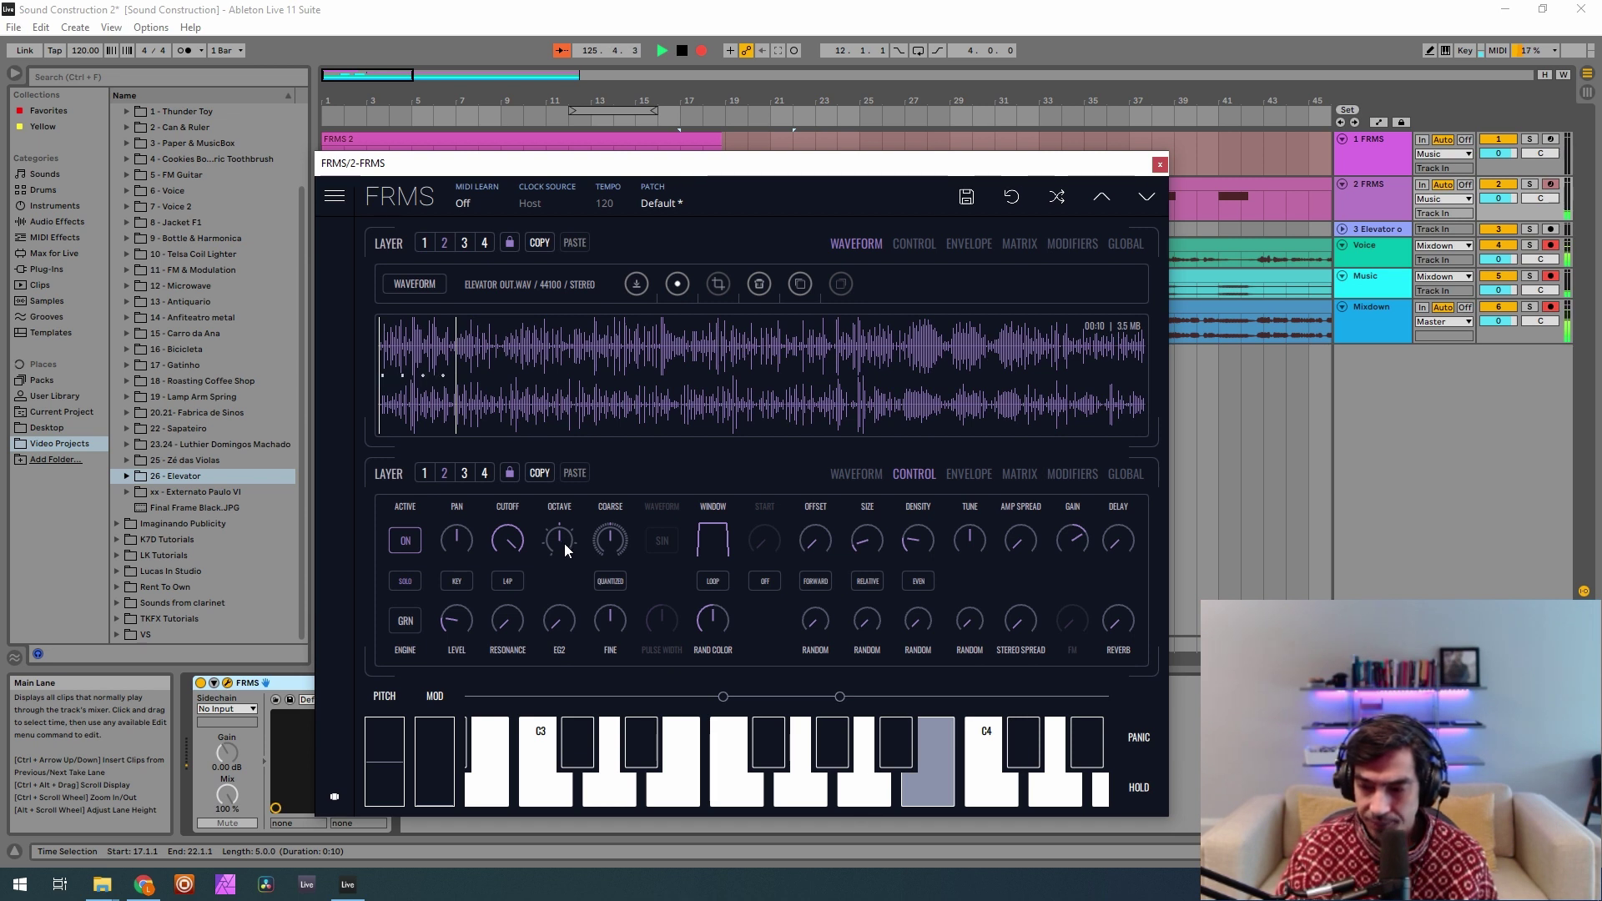
{"action": "left_click_drag", "start_coordinate": [564, 566], "coordinate": [561, 604]}
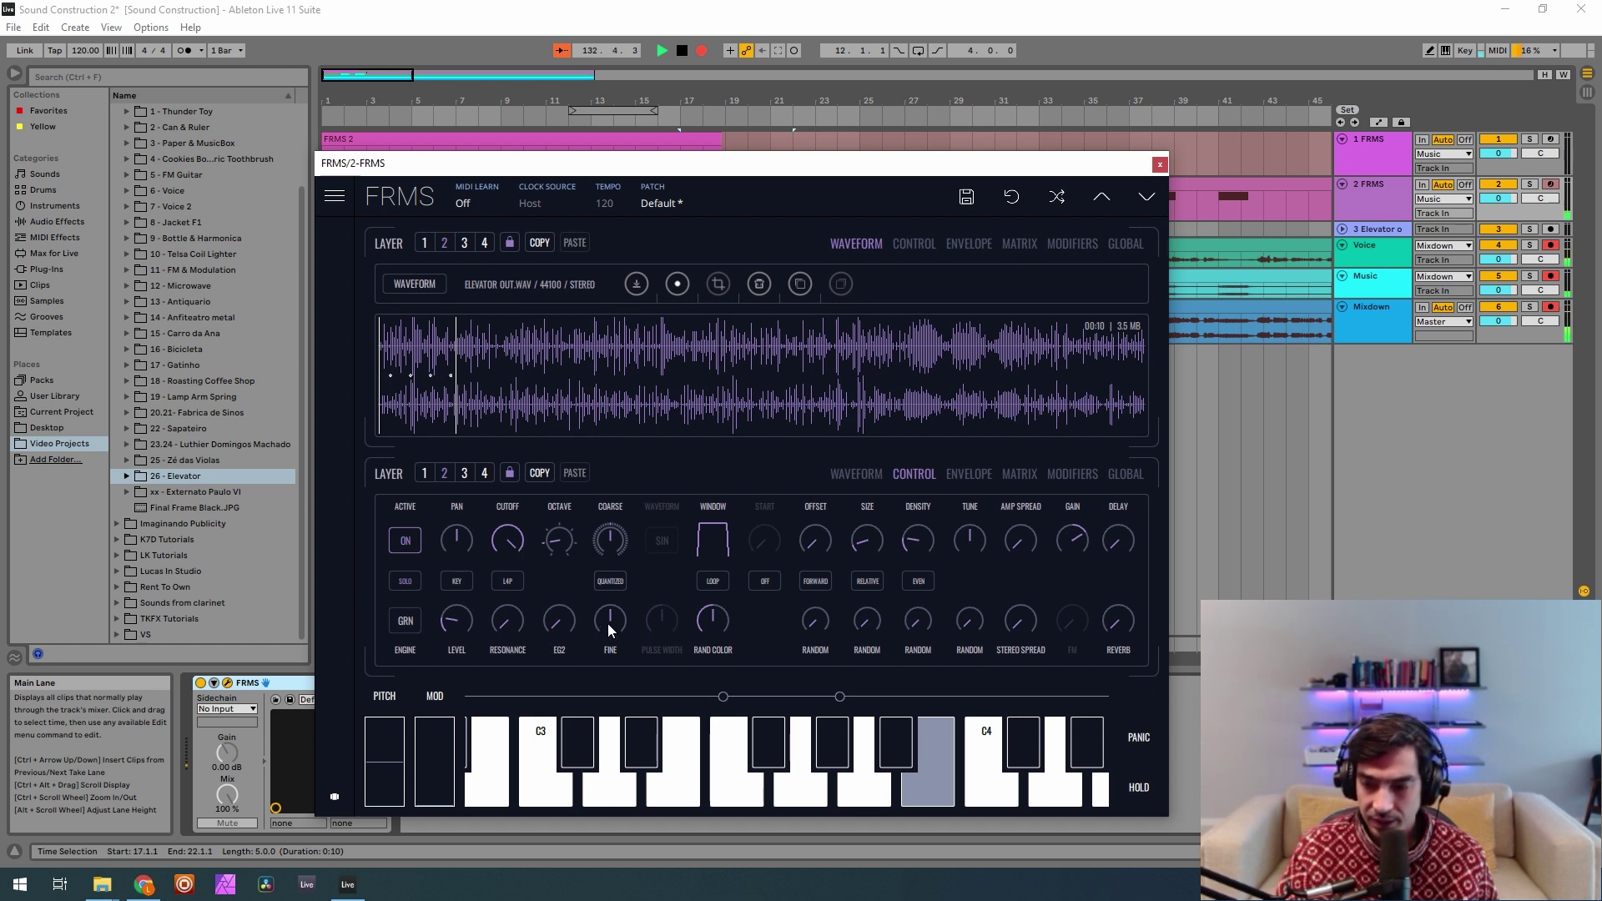
On layer 2, raise level near maximum, reduce density, coarse-tune +4, reverb 0.243, and enlarge grain size.
{"action": "left_click_drag", "start_coordinate": [458, 622], "coordinate": [440, 380]}
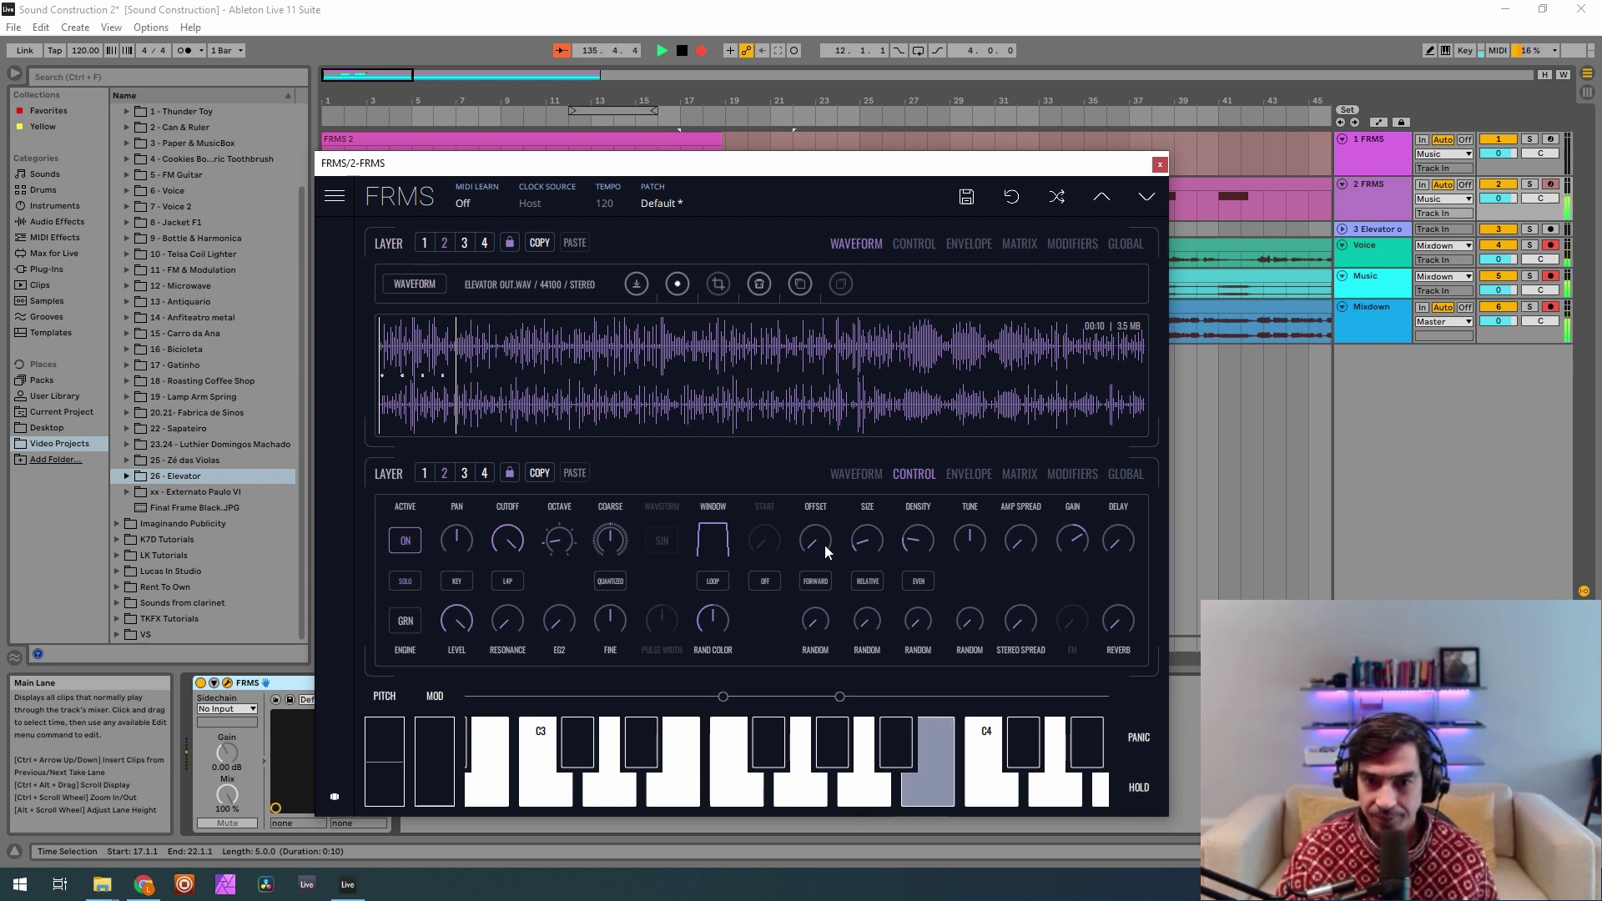
{"action": "left_click_drag", "start_coordinate": [923, 543], "coordinate": [938, 756]}
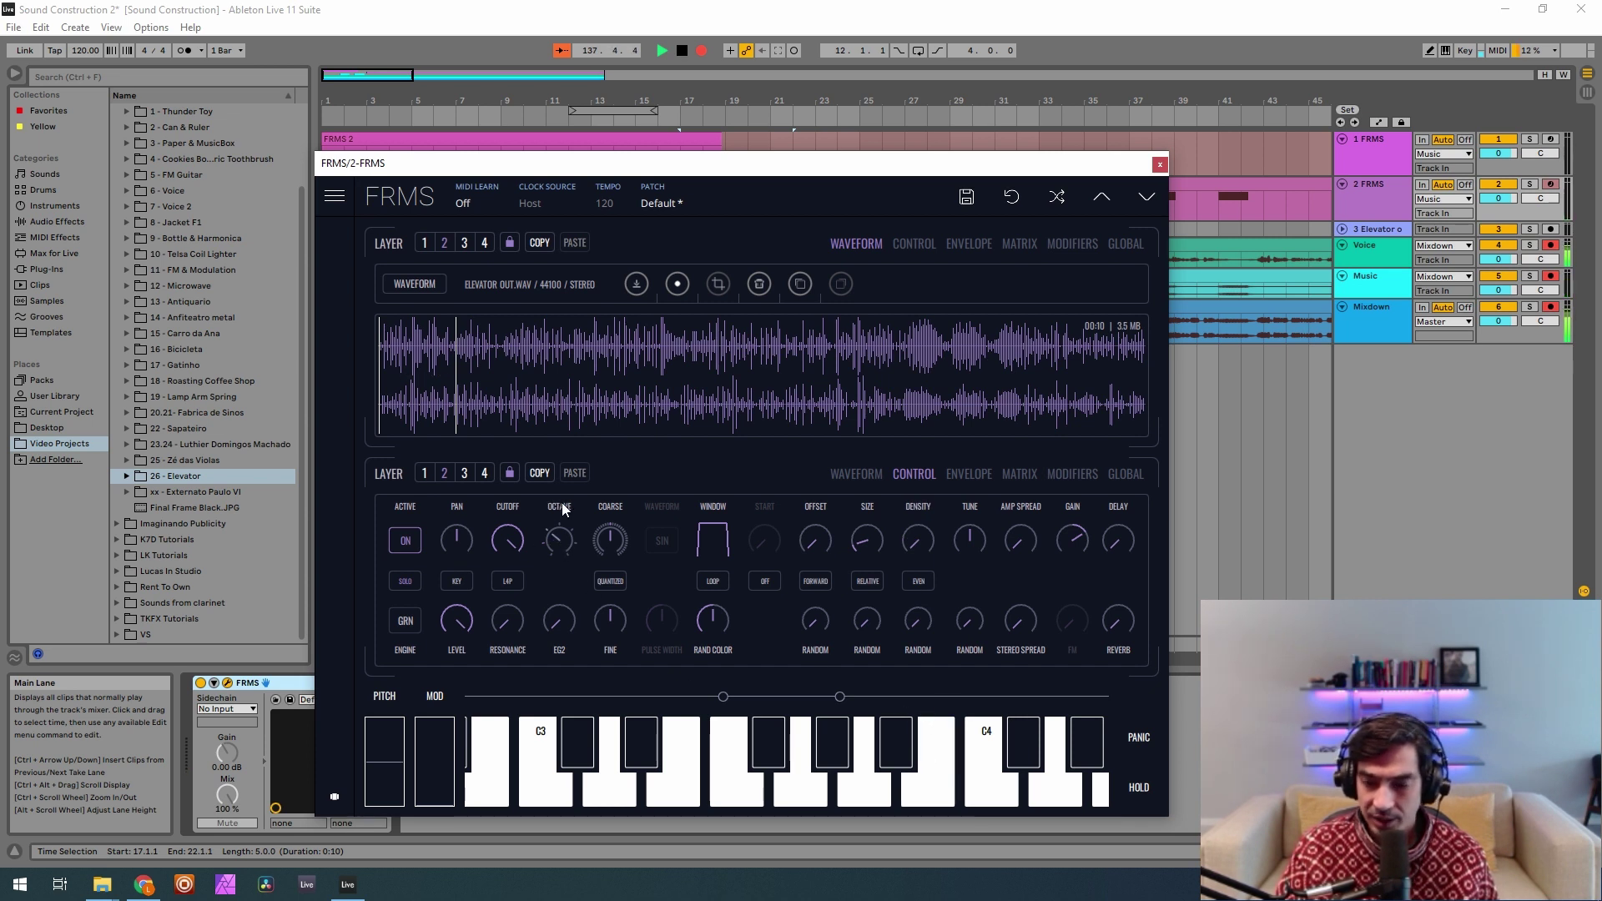
{"action": "mouse_move", "coordinate": [602, 523]}
{"action": "left_mouse_down"}
{"action": "mouse_move", "coordinate": [593, 511]}
{"action": "mouse_move", "coordinate": [609, 538]}
{"action": "left_mouse_up"}
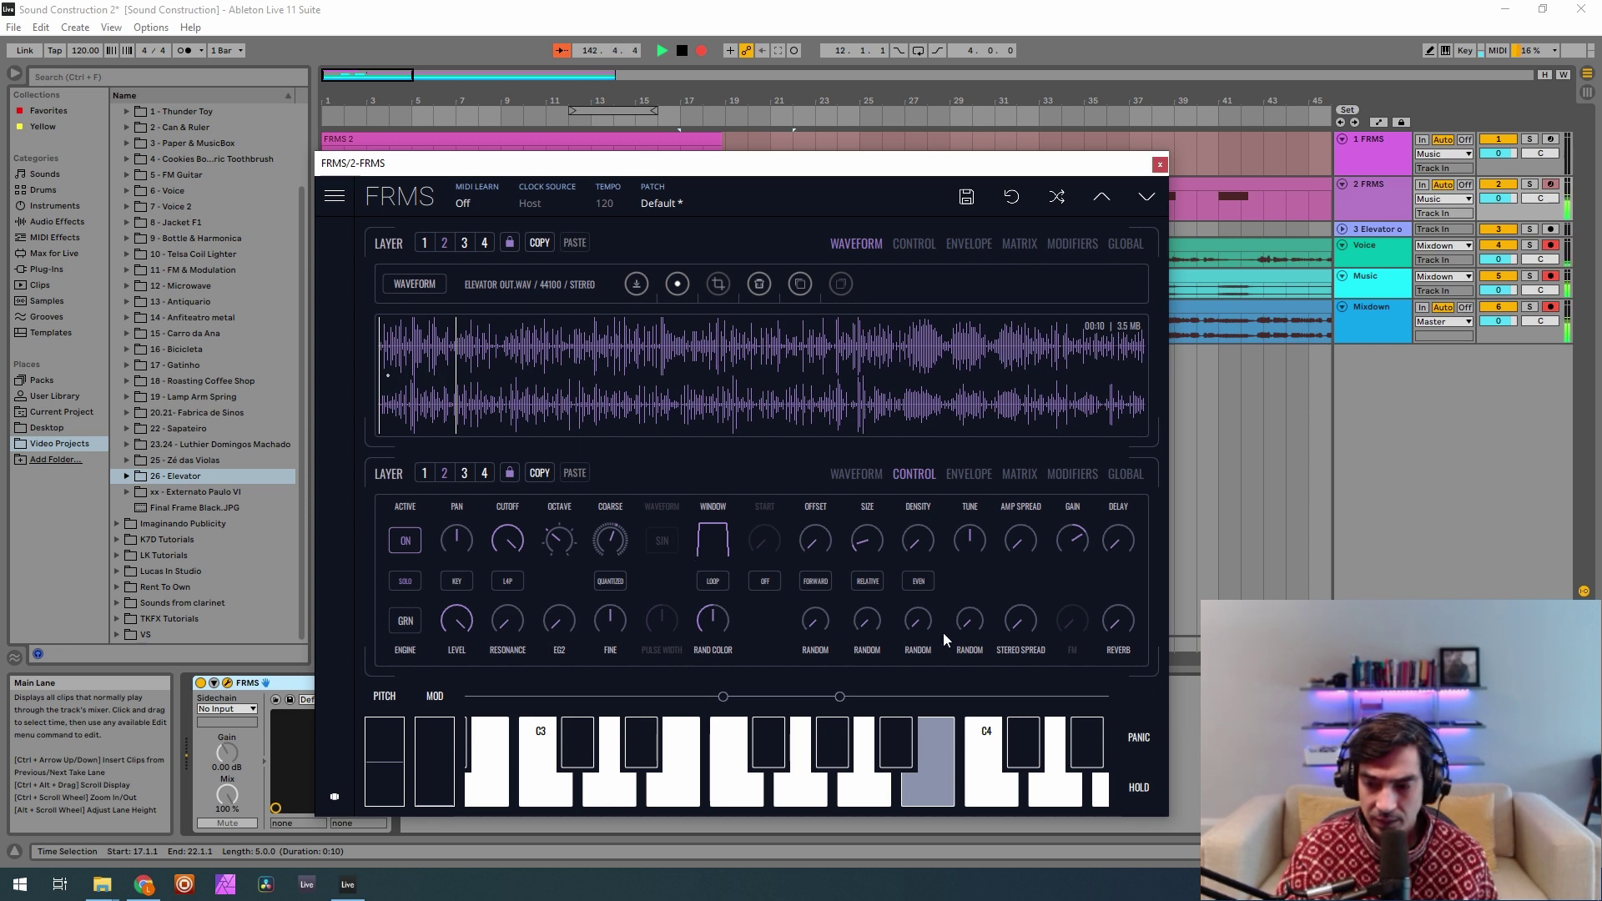
{"action": "left_click_drag", "start_coordinate": [1109, 634], "coordinate": [1117, 565]}
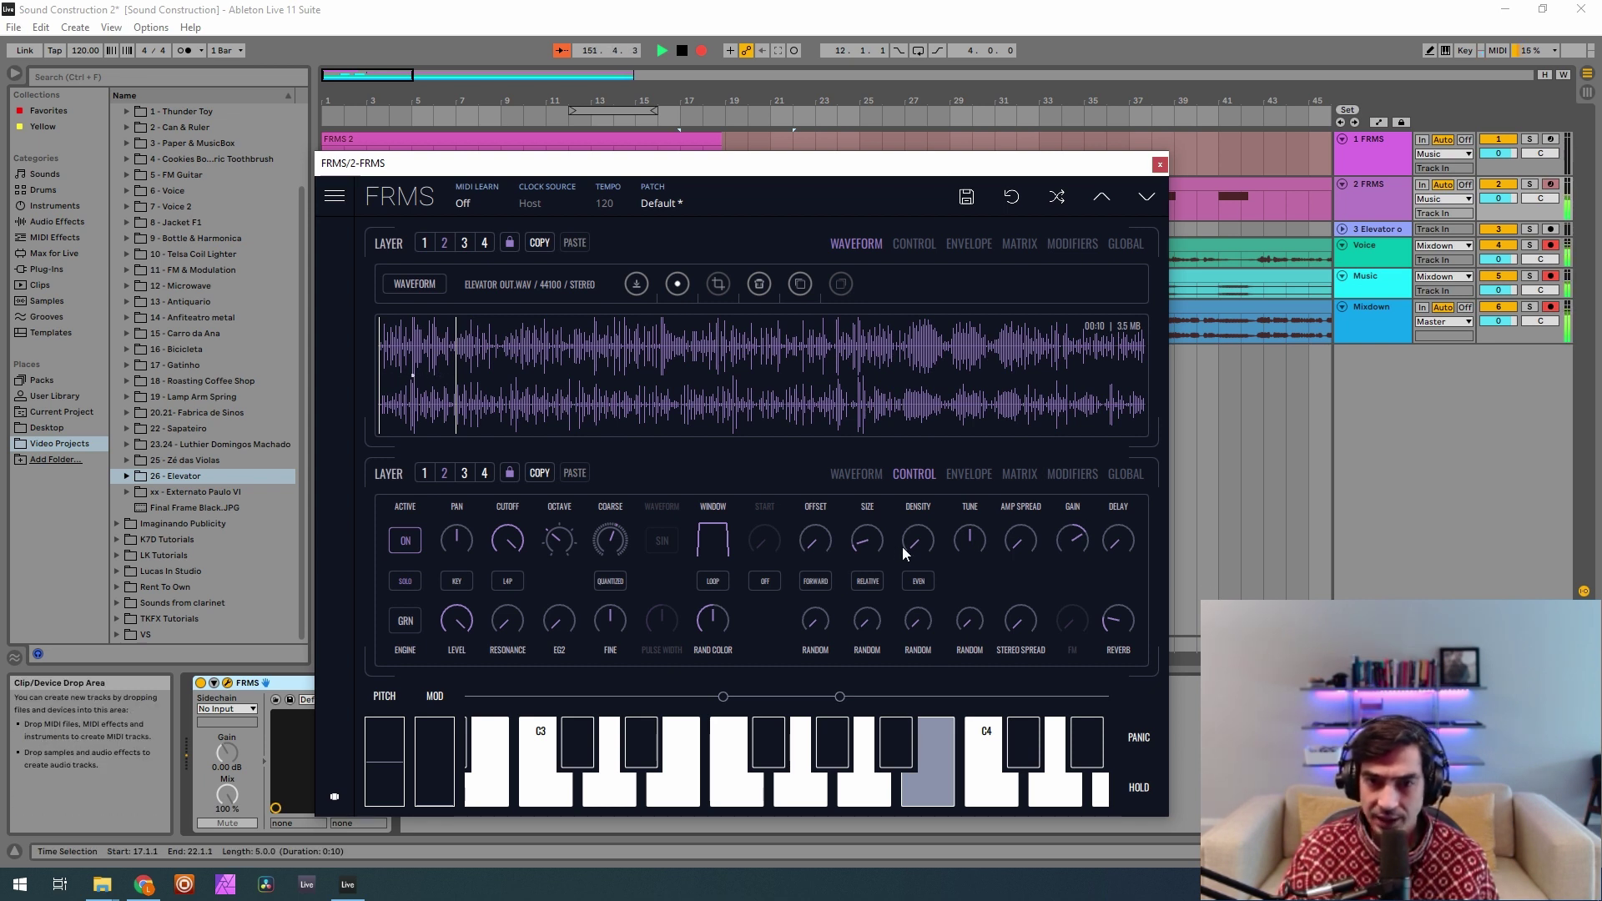
{"action": "left_click_drag", "start_coordinate": [861, 538], "coordinate": [804, 209]}
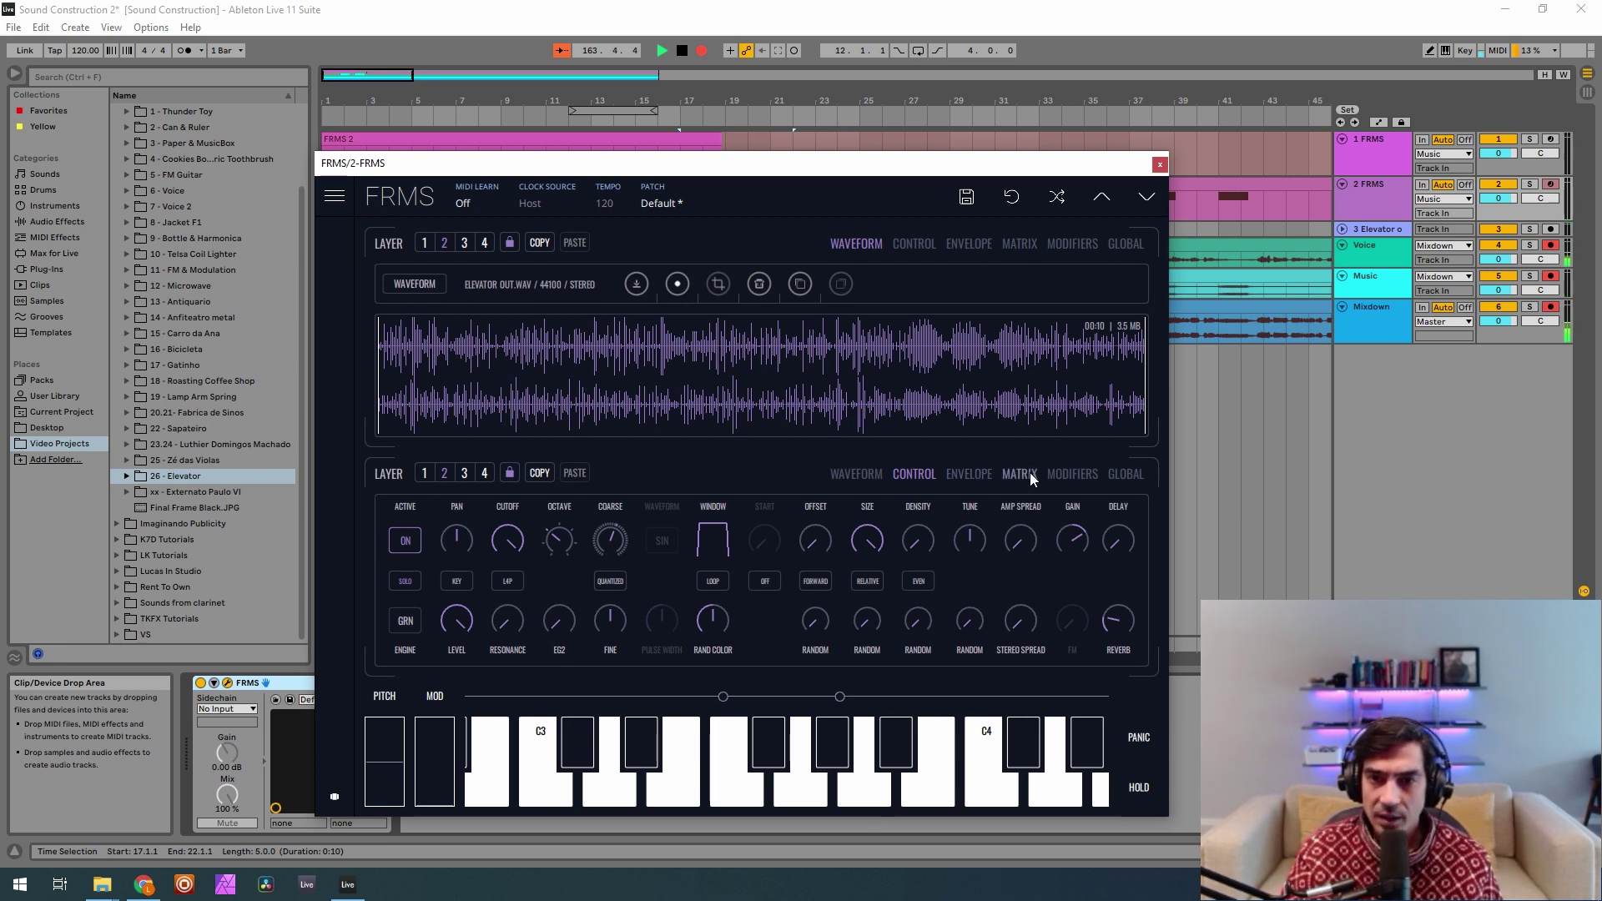
Set the global FM mode to the 2>1, 4>3 paired-operator algorithm.
{"action": "left_click", "coordinate": [1124, 474]}
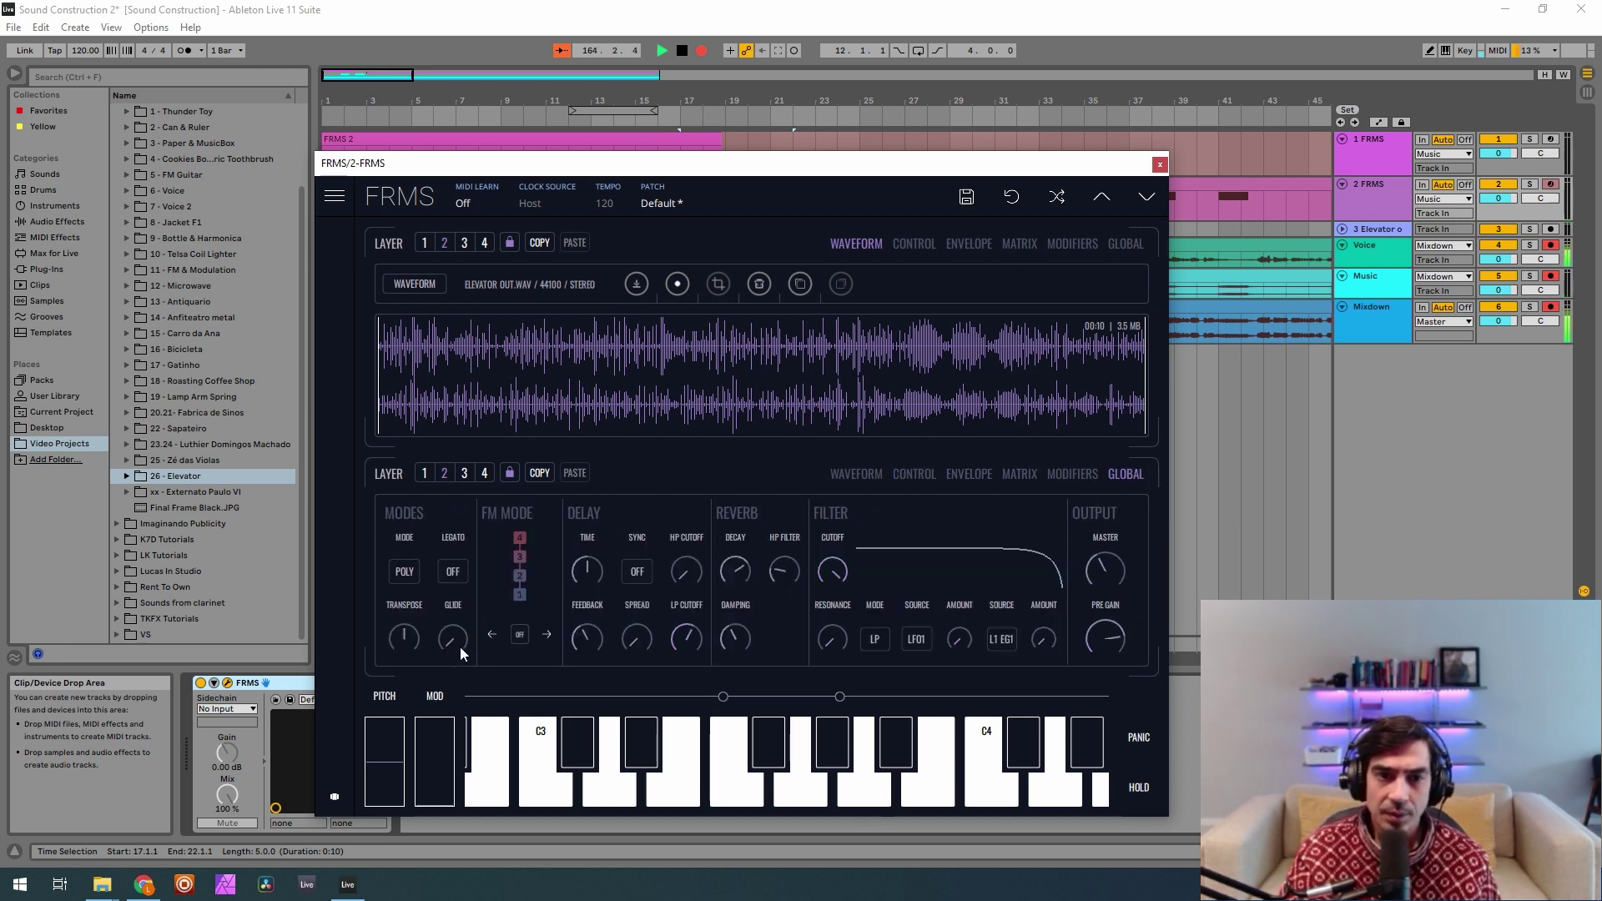
{"action": "left_click", "coordinate": [544, 634]}
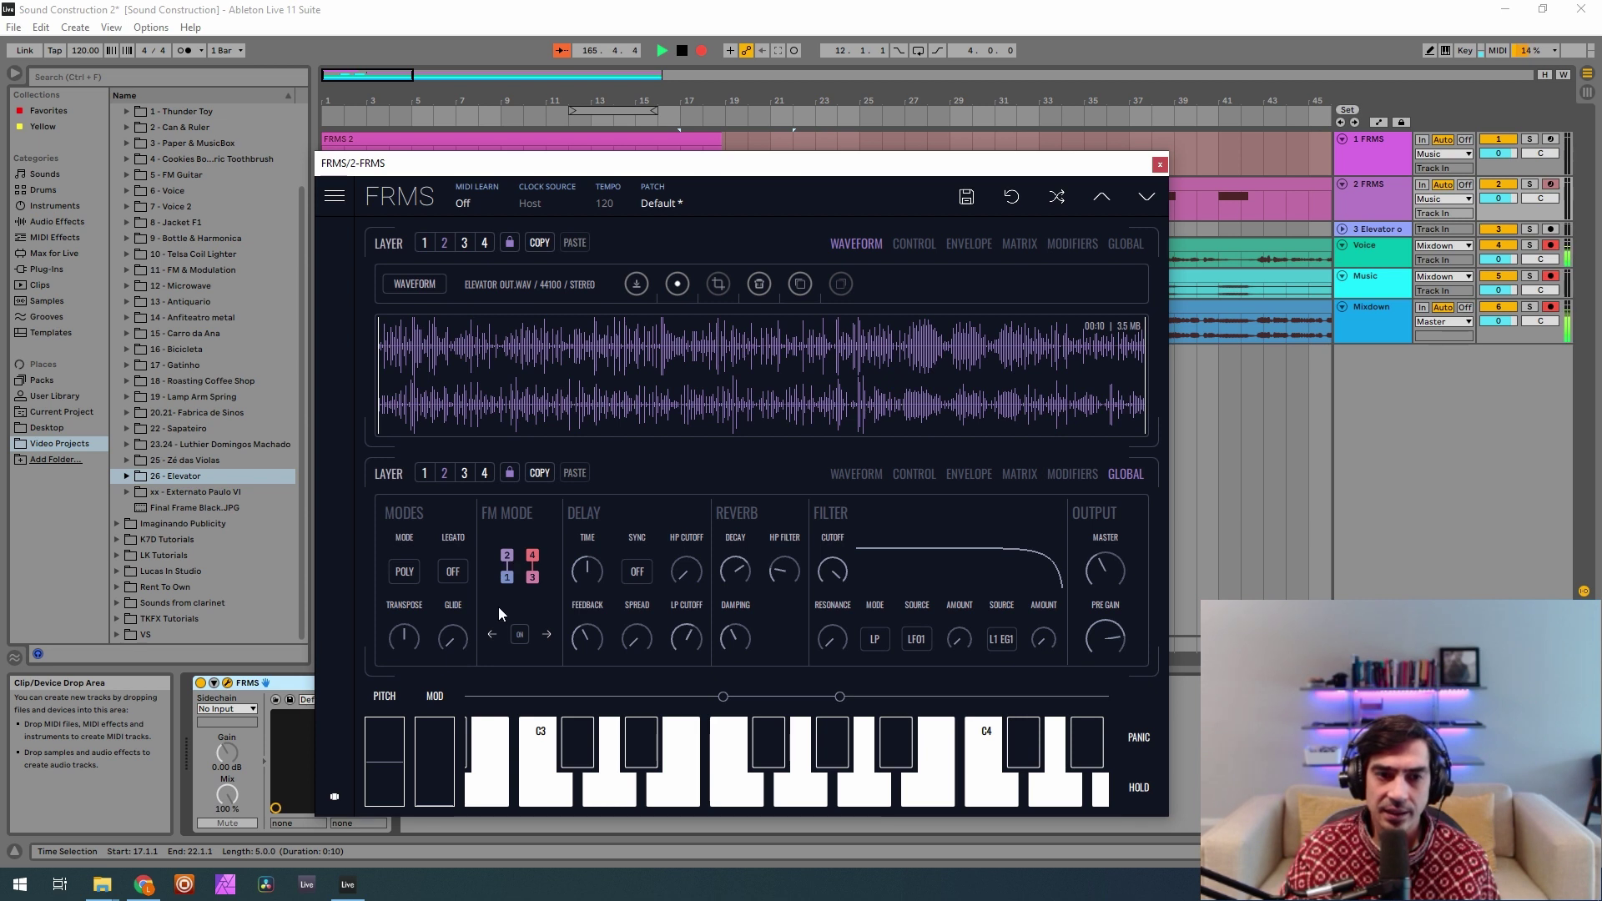
{"action": "left_click", "coordinate": [915, 479]}
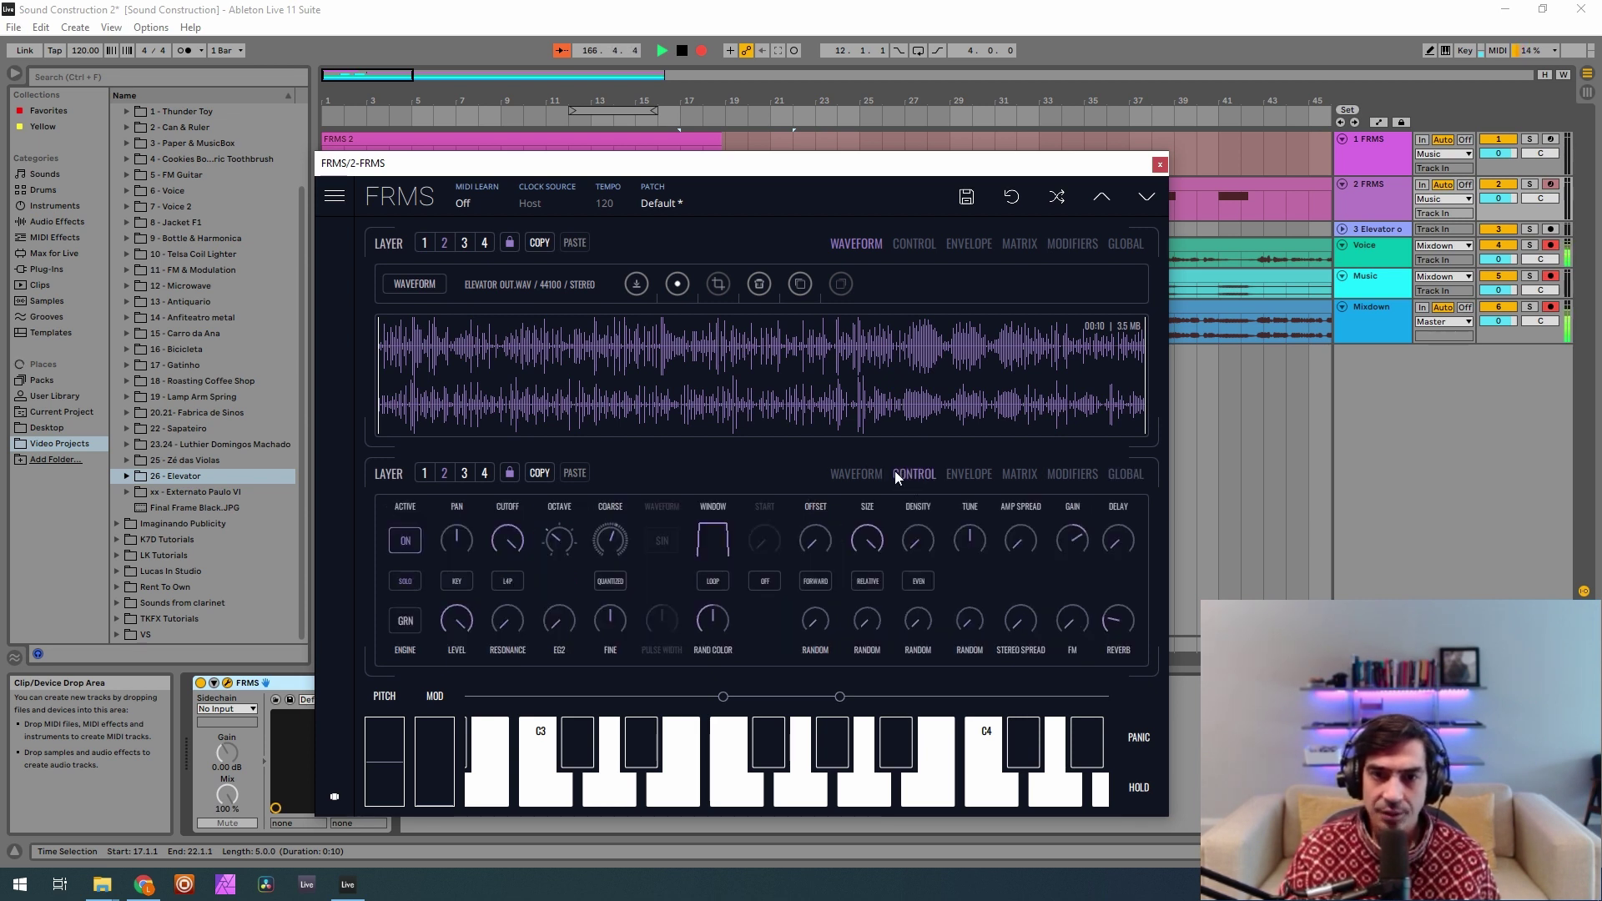
Make layer 3 a square-wave oscillator an octave lower with reverb at 0.583.
{"action": "left_click", "coordinate": [468, 478]}
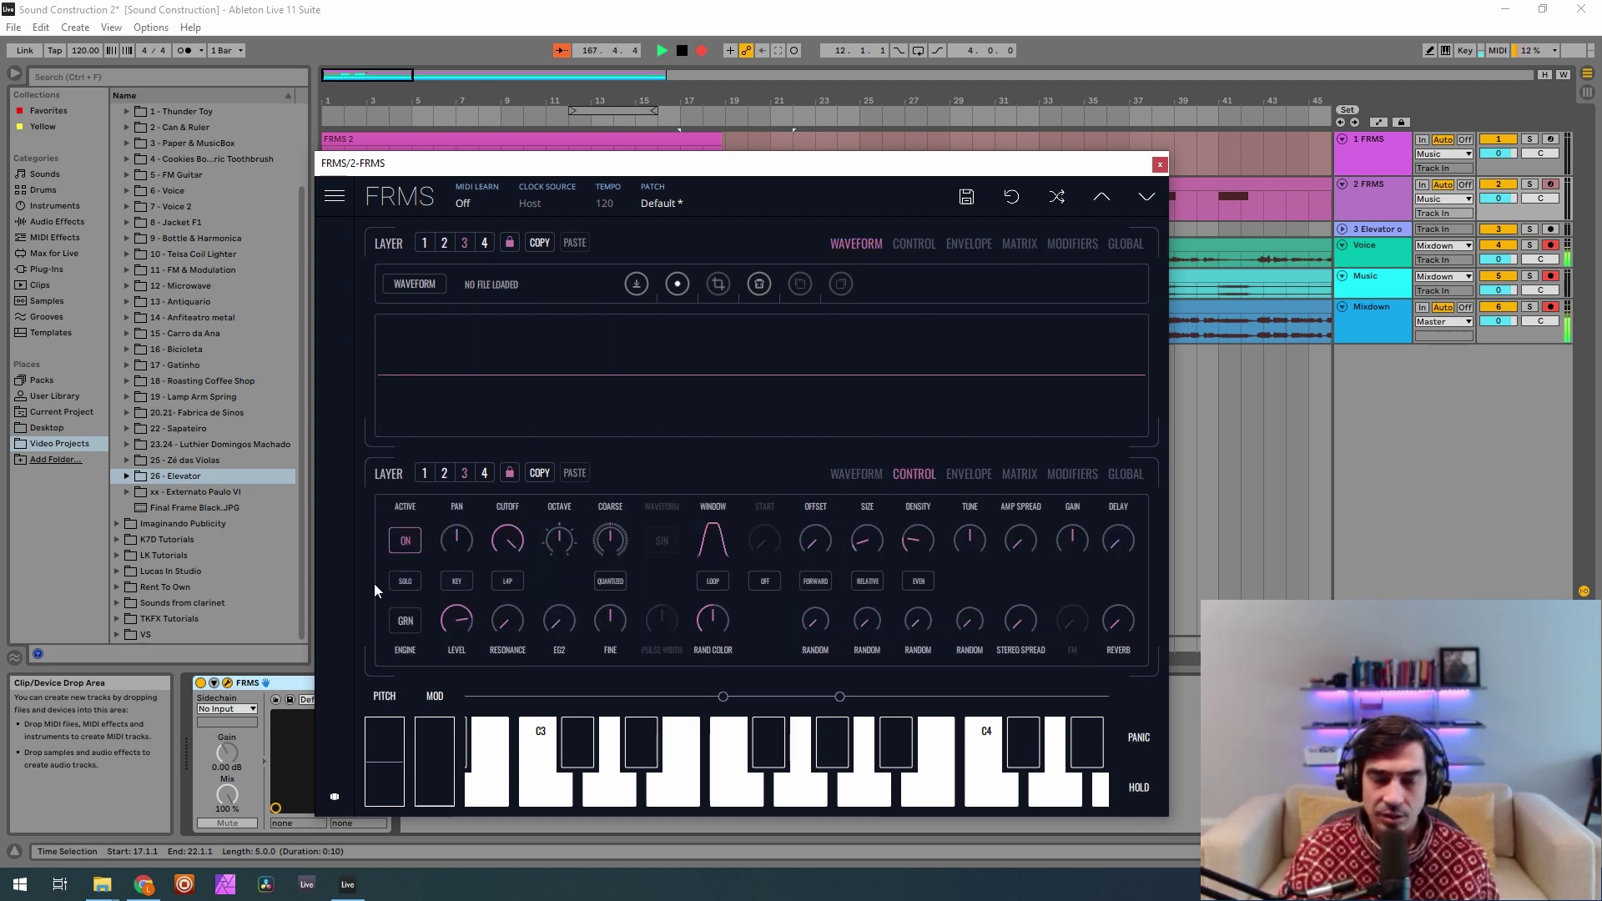
{"action": "left_click", "coordinate": [407, 618]}
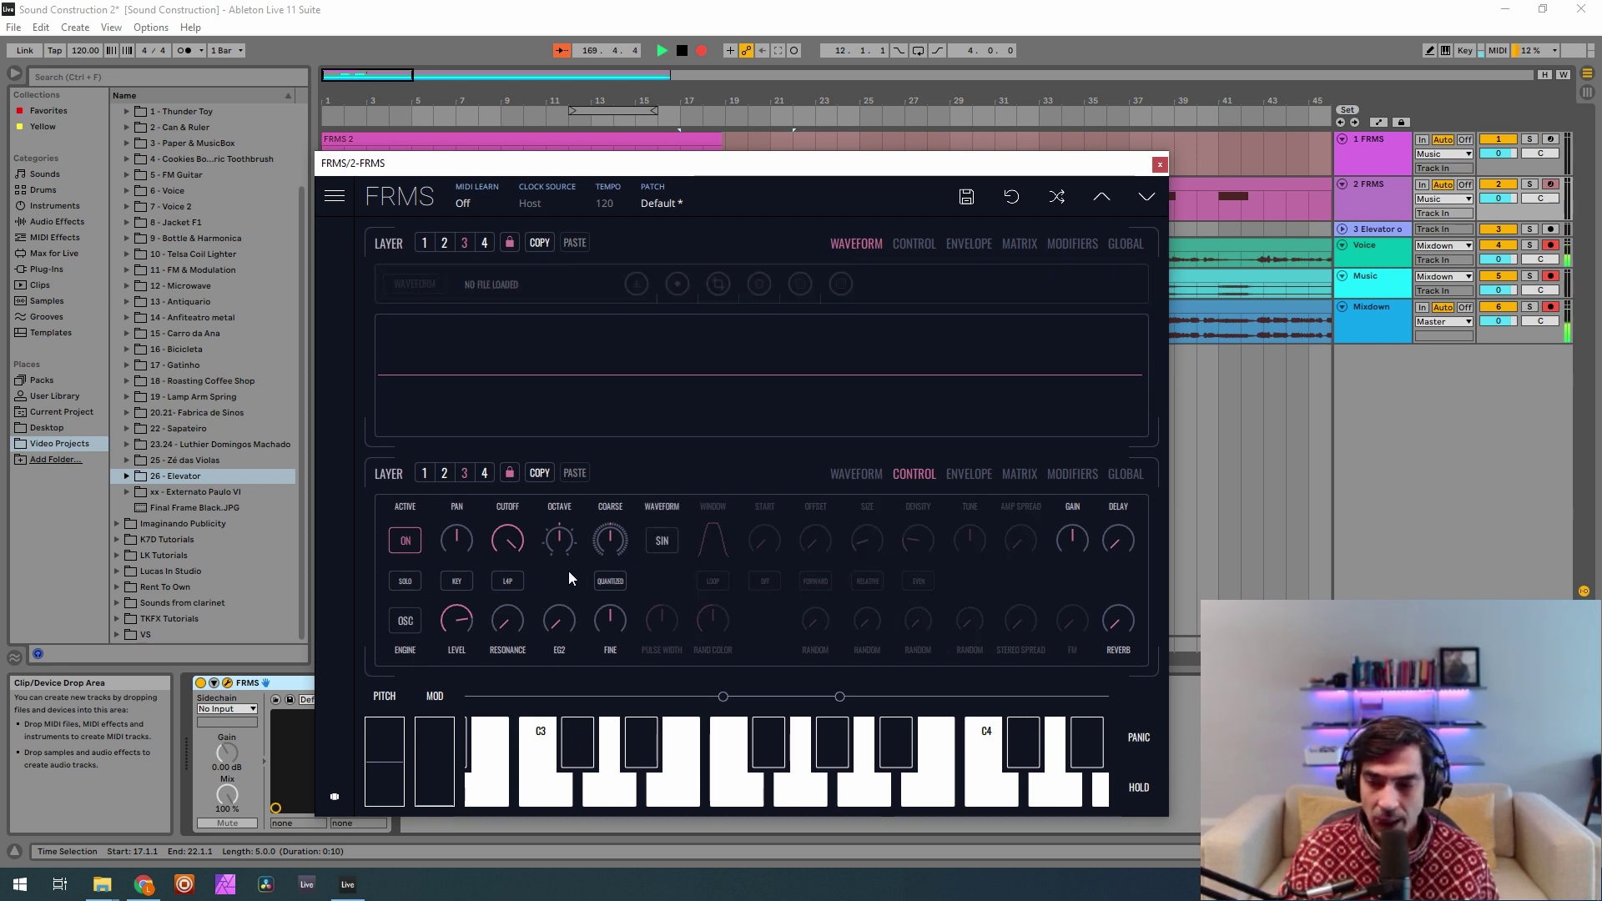
{"action": "left_click", "coordinate": [659, 555]}
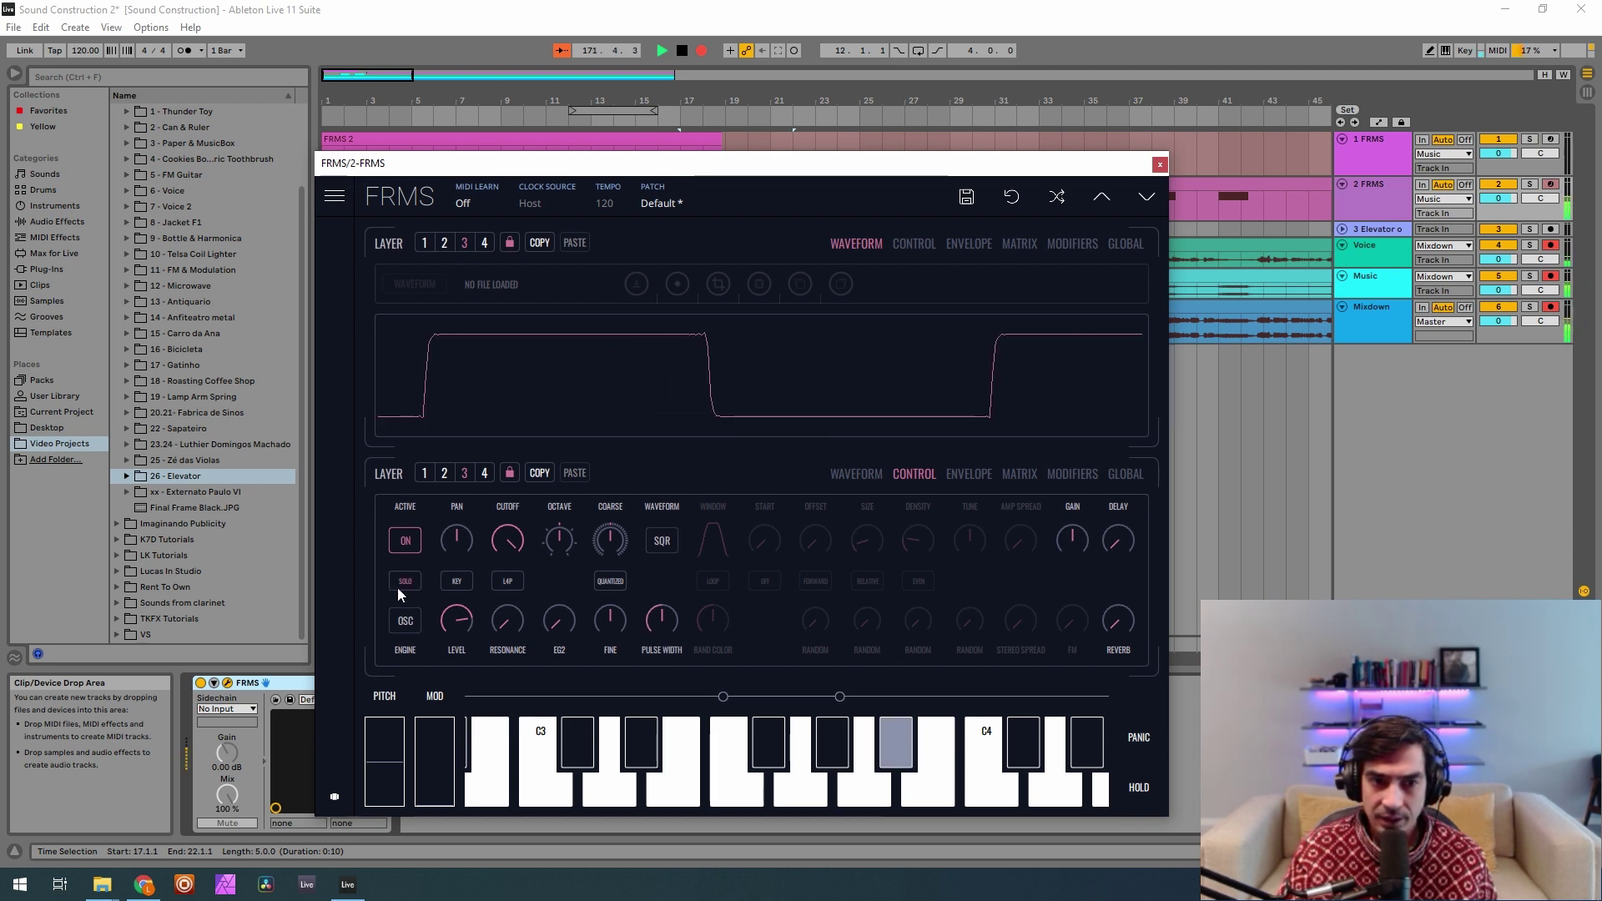
{"action": "mouse_move", "coordinate": [554, 541]}
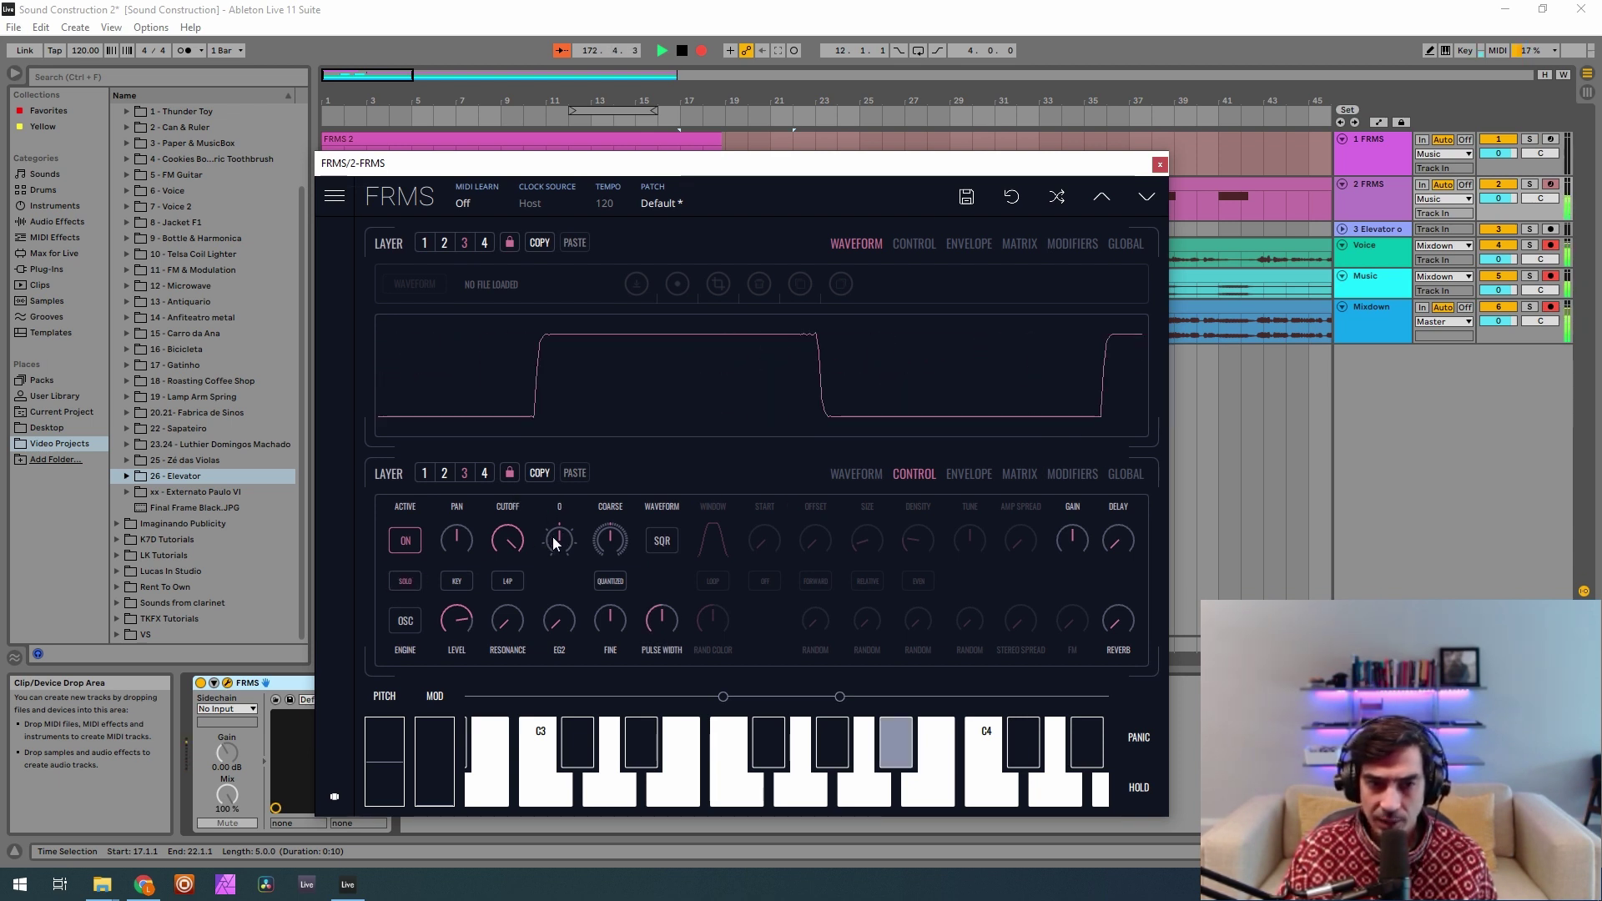
{"action": "left_click_drag", "start_coordinate": [555, 543], "coordinate": [651, 594]}
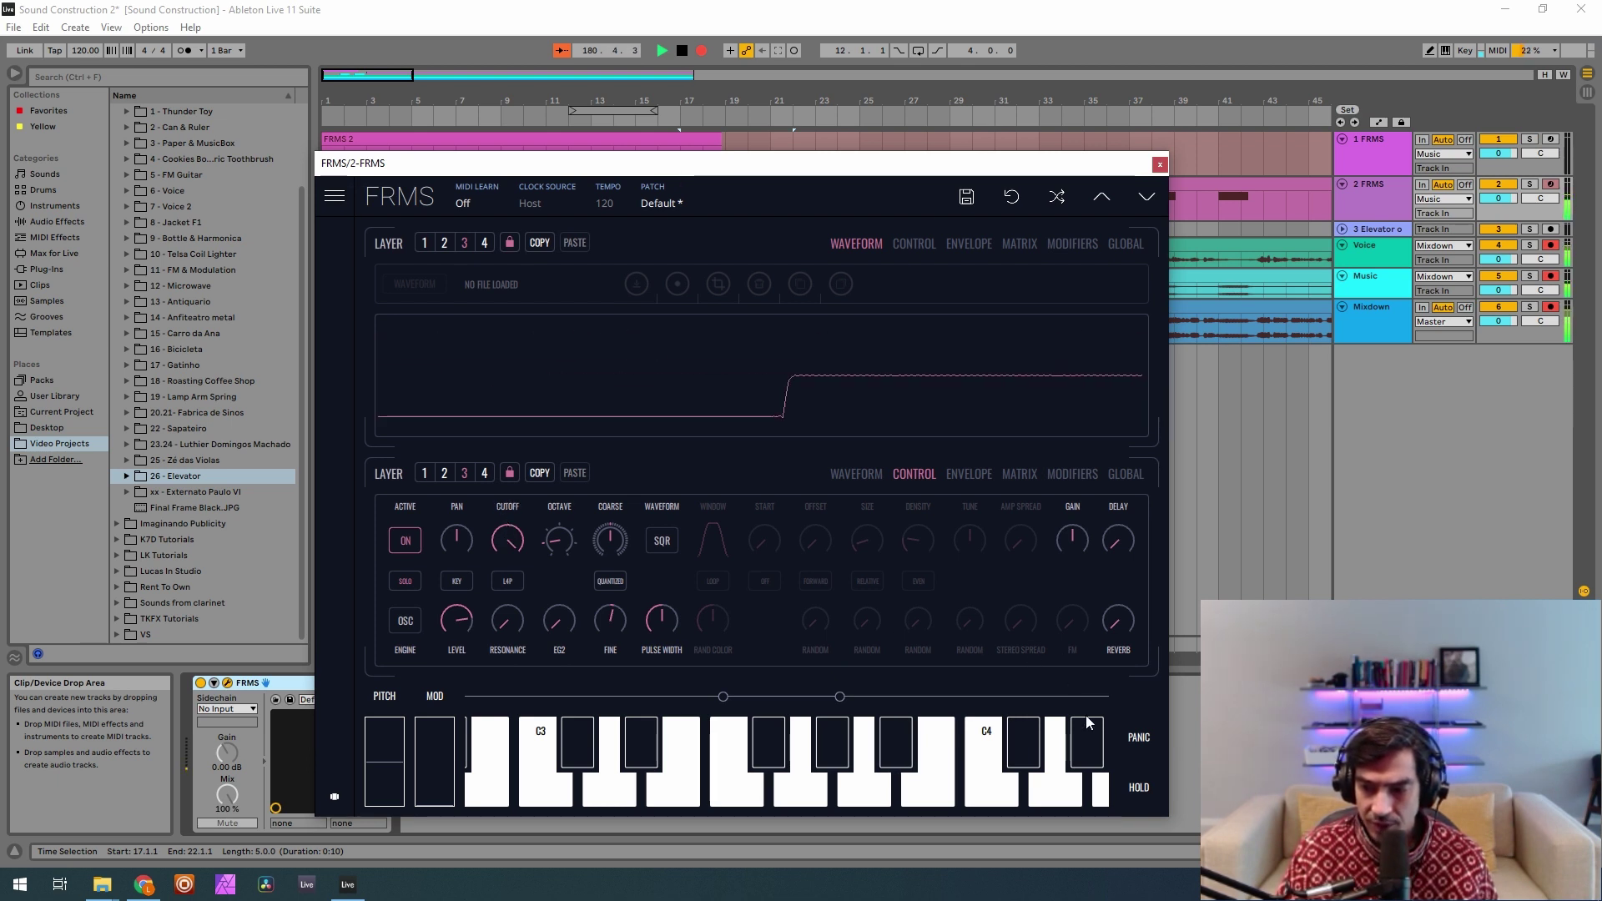
{"action": "mouse_move", "coordinate": [1123, 611]}
{"action": "left_click_drag", "start_coordinate": [1122, 604], "coordinate": [1100, 509]}
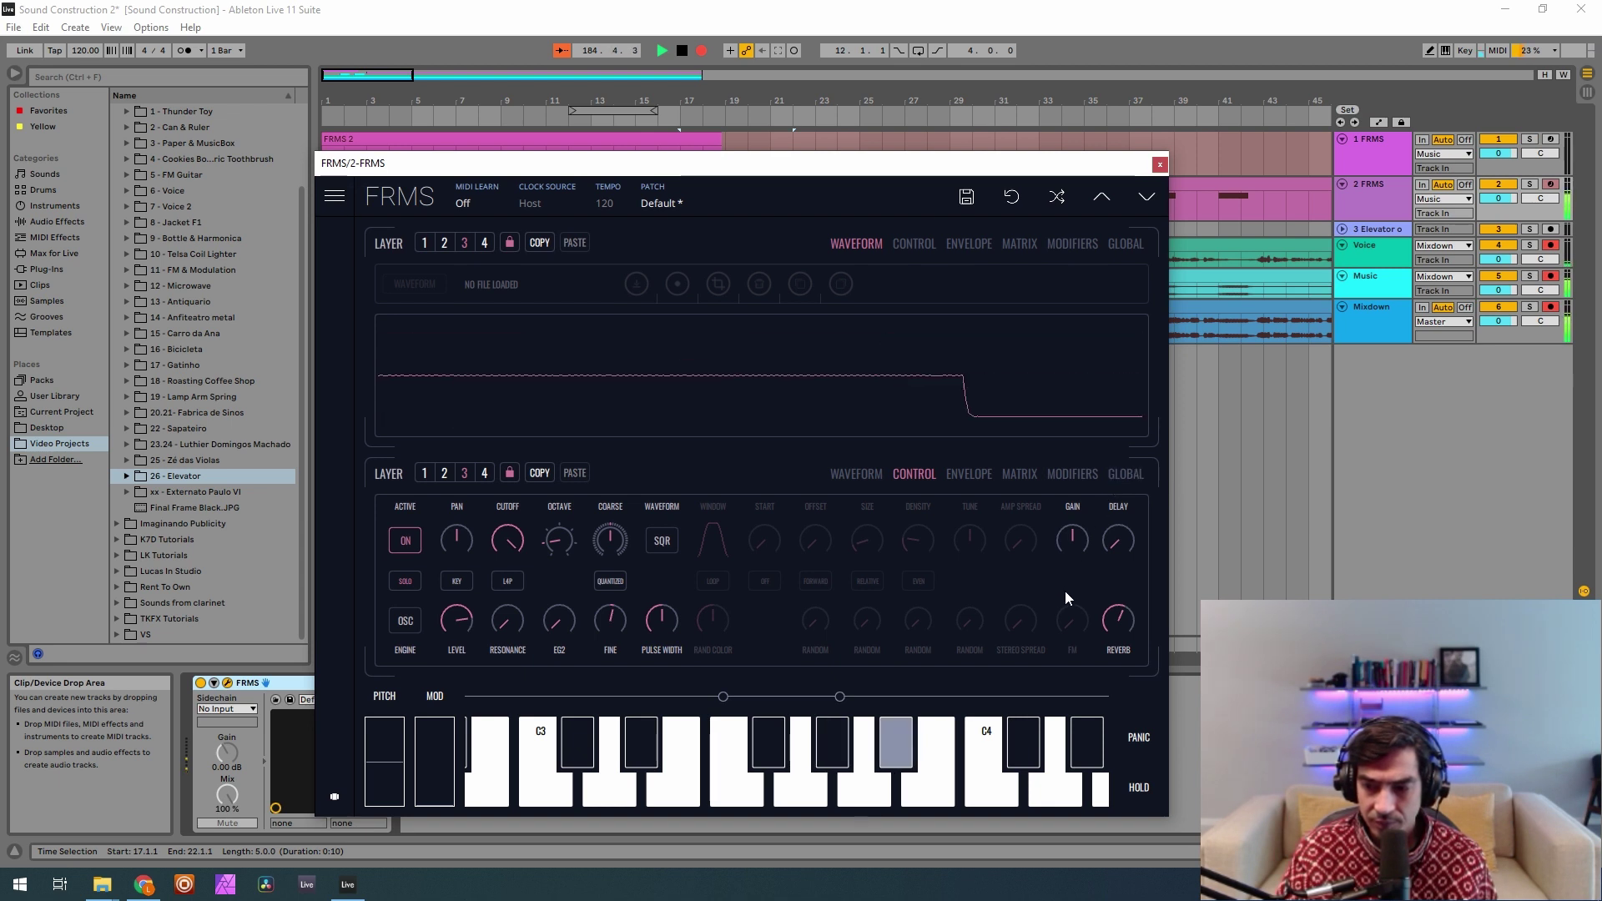
Change the global FM mode to route operators 2, 3 and 4 into operator 1.
{"action": "left_click", "coordinate": [1115, 477]}
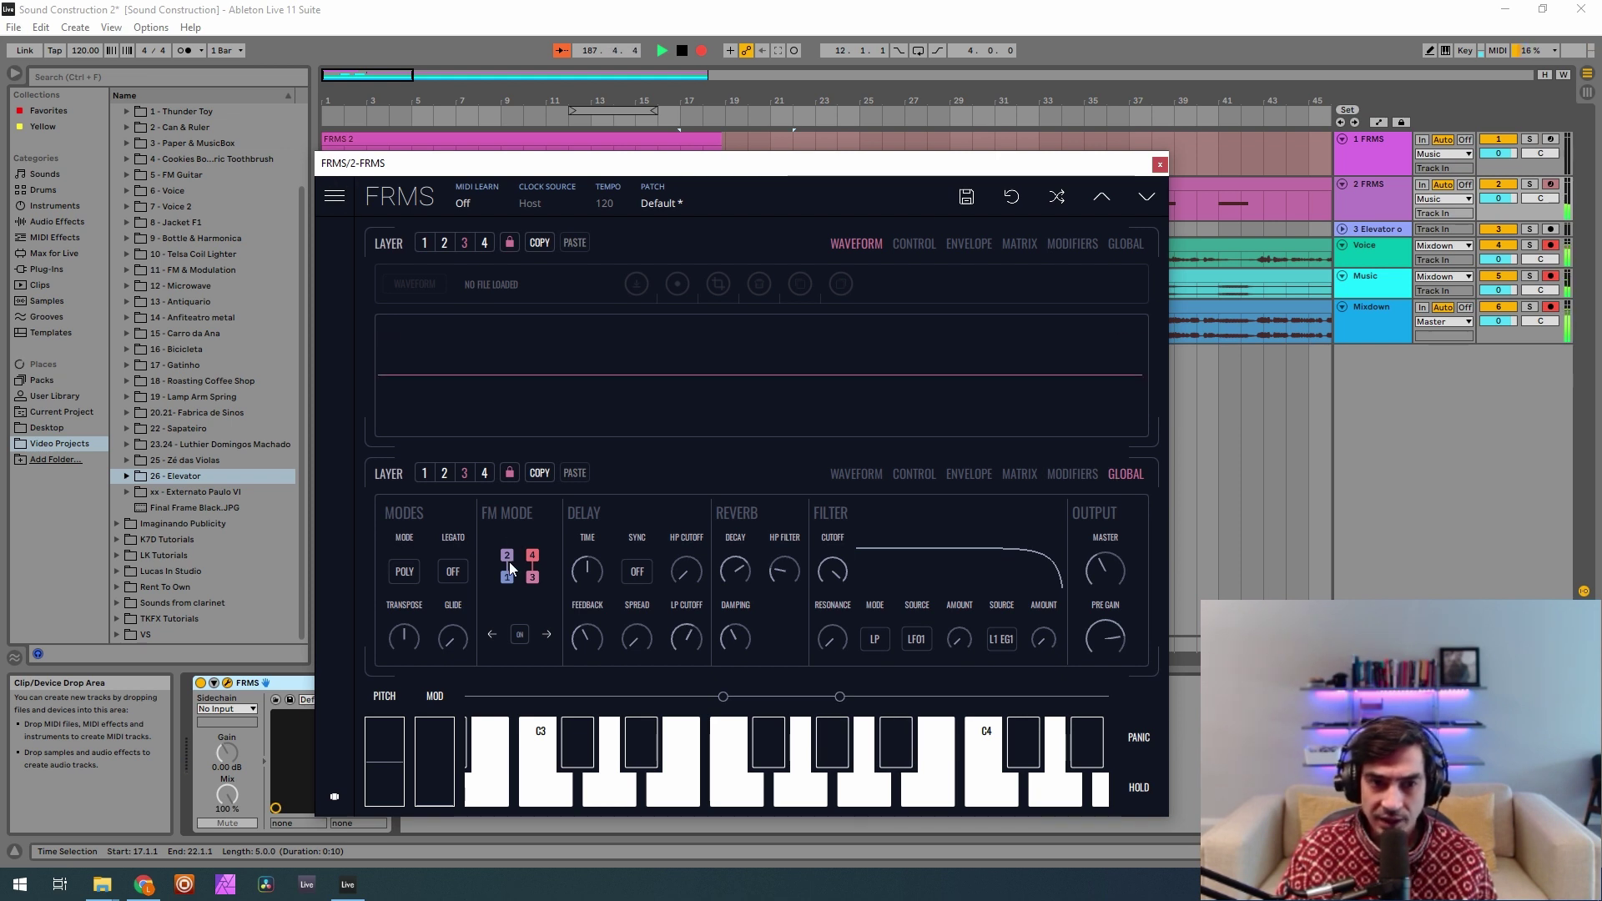
{"action": "left_click", "coordinate": [544, 638]}
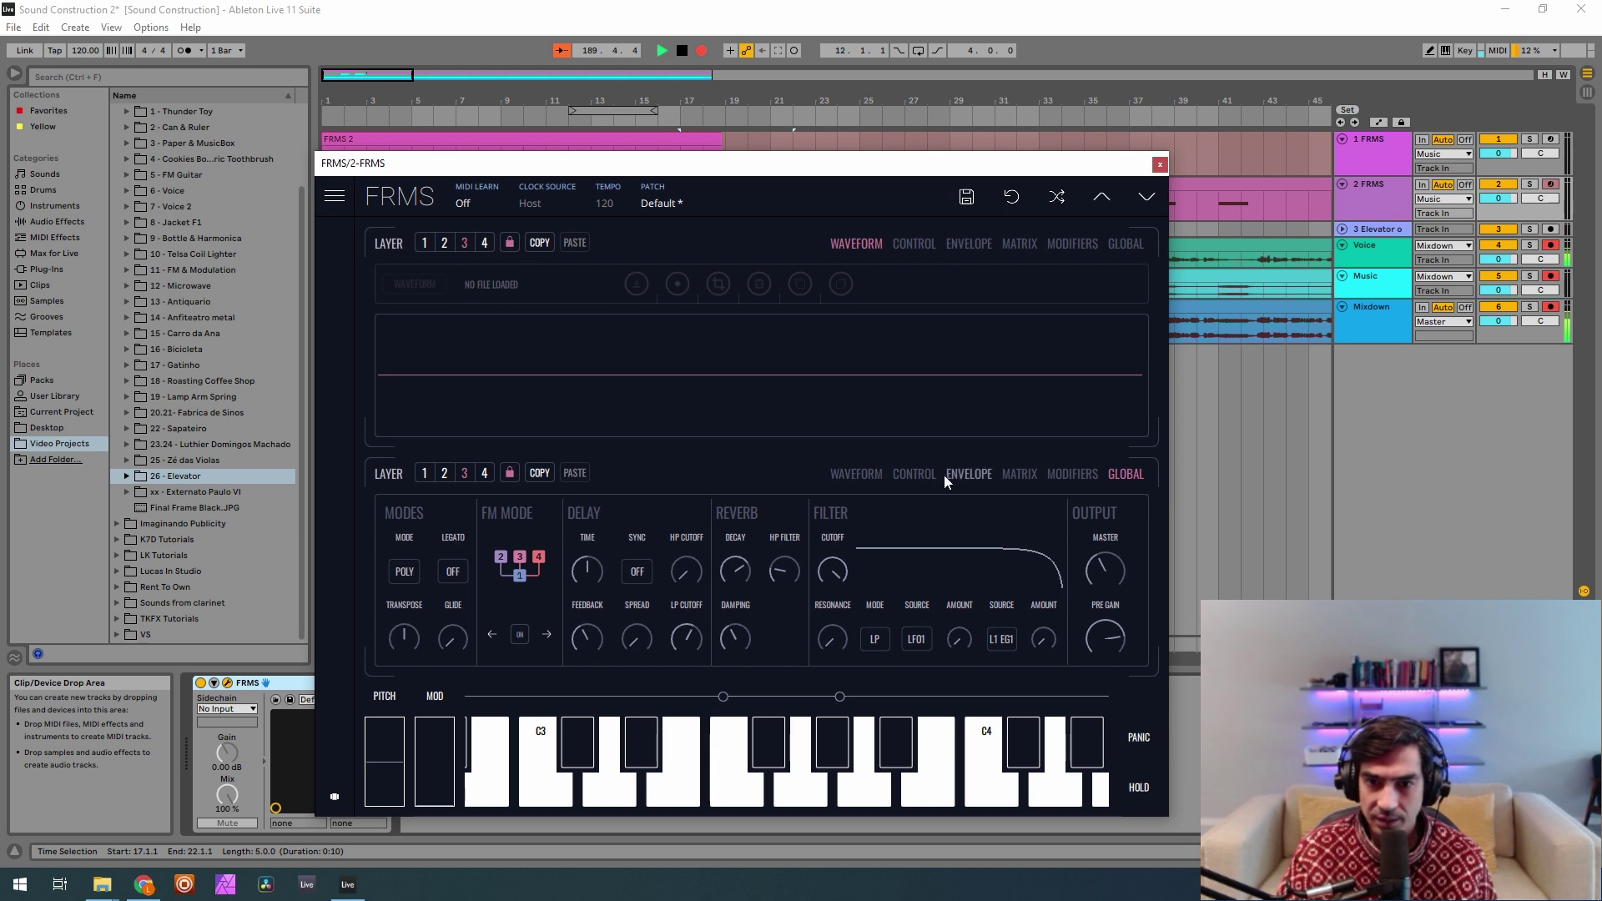
{"action": "left_click", "coordinate": [911, 474]}
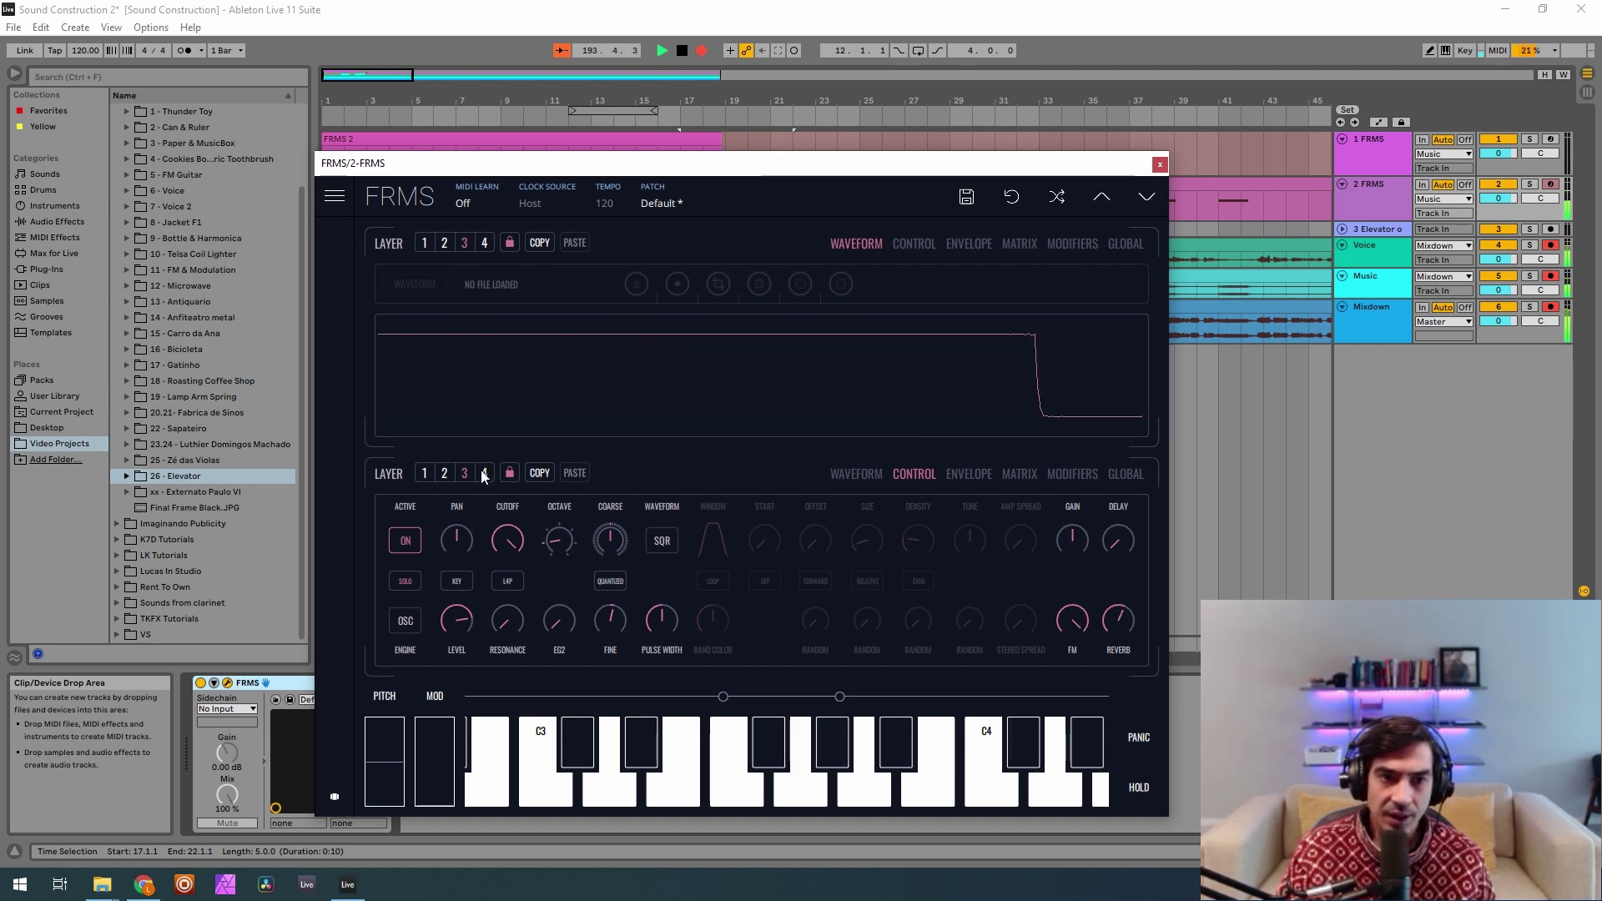
Switch layer 1 to the oscillator engine with a saw waveform.
{"action": "left_click", "coordinate": [422, 473]}
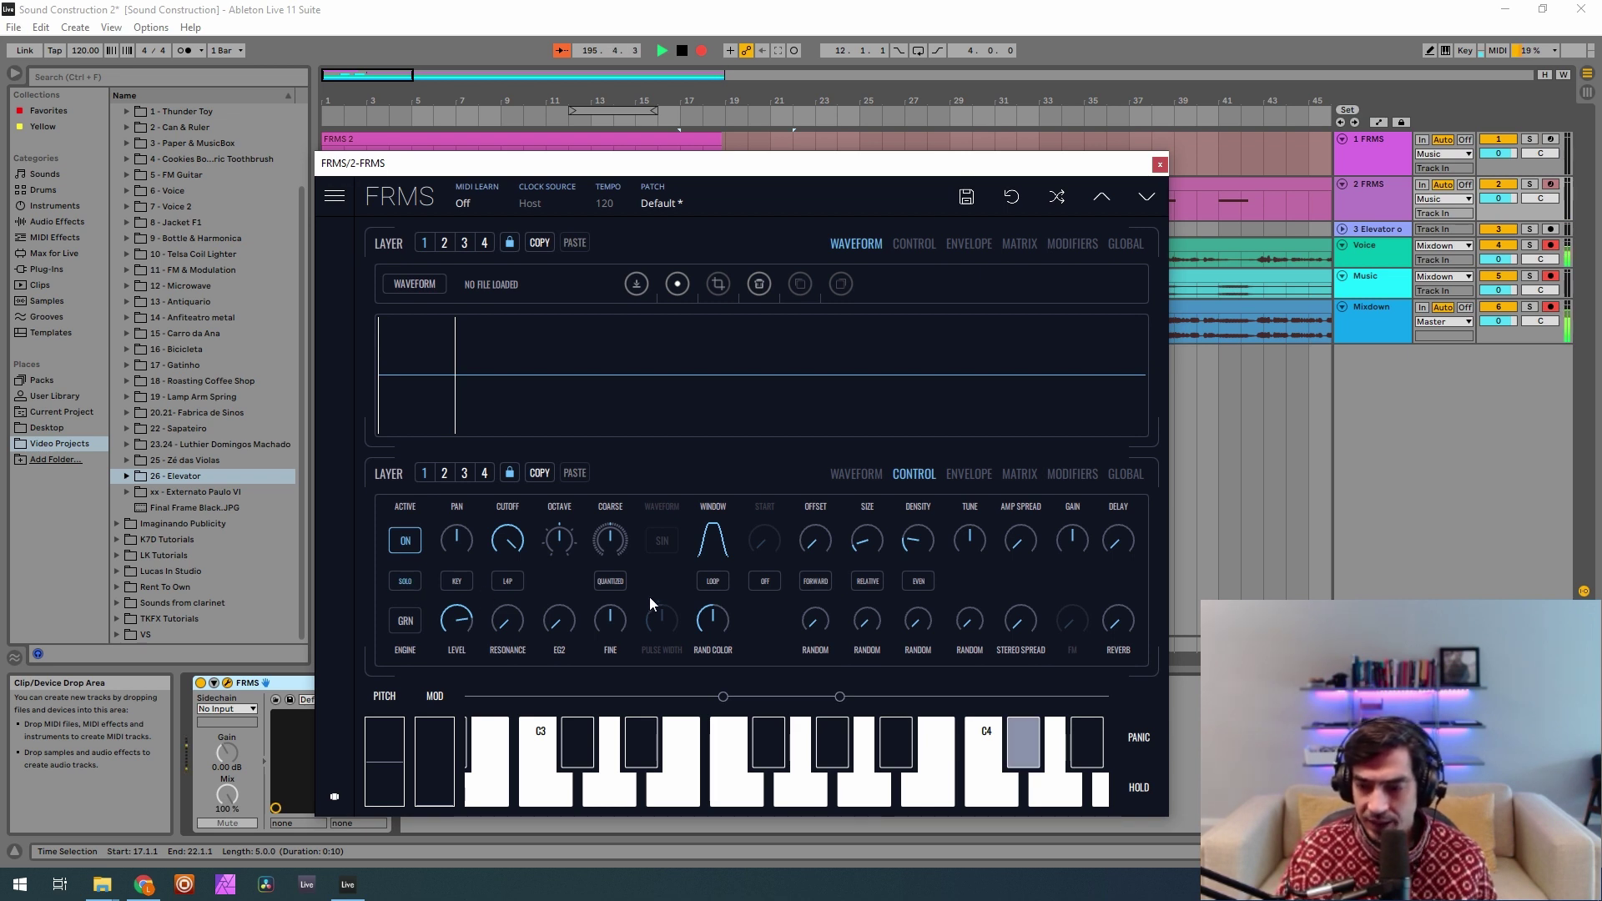
{"action": "left_click", "coordinate": [406, 621]}
{"action": "left_click", "coordinate": [663, 540]}
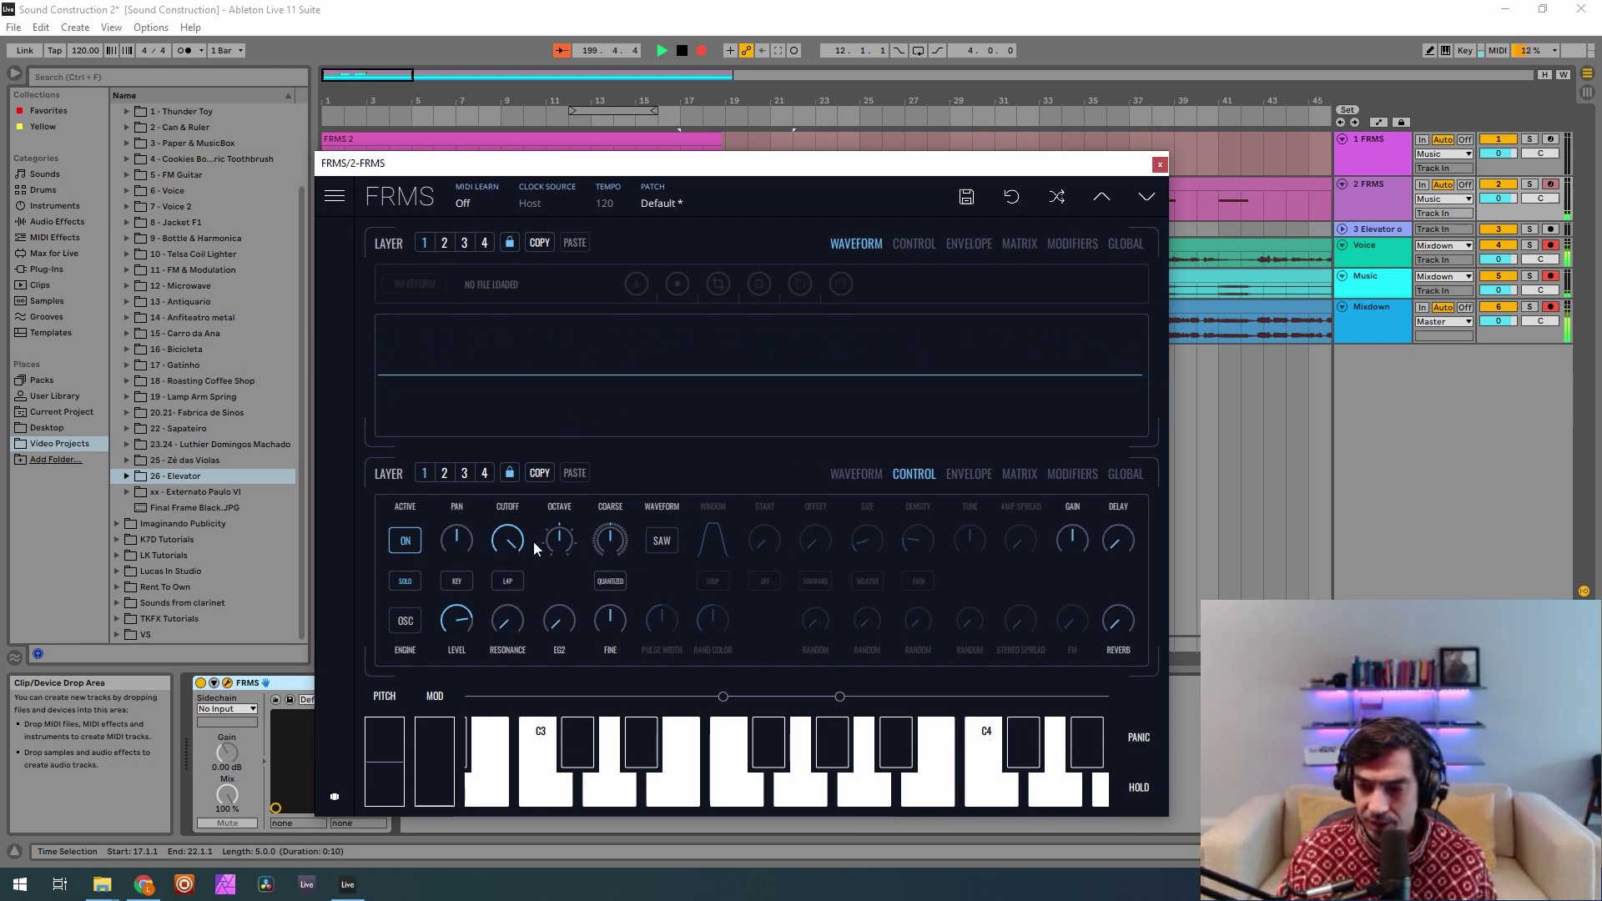
Lower layer 1's level, raise its gain, fine-tune its pitch slightly up and adjust its reverb.
{"action": "left_click_drag", "start_coordinate": [459, 621], "coordinate": [469, 779]}
{"action": "left_click_drag", "start_coordinate": [1073, 540], "coordinate": [1050, 519]}
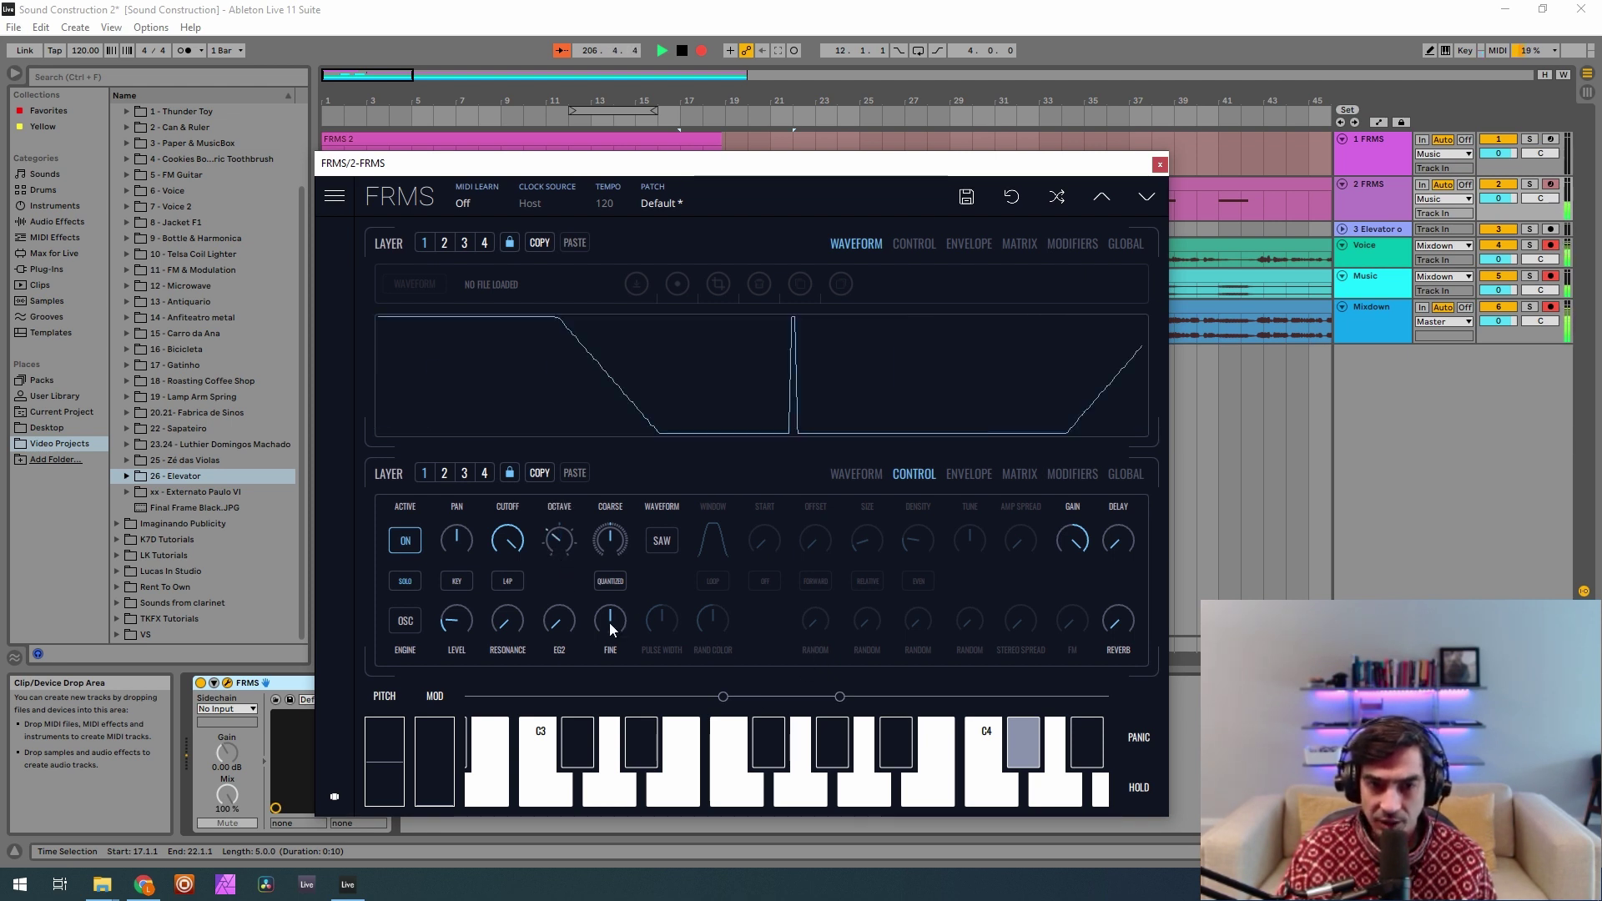
{"action": "left_click_drag", "start_coordinate": [594, 624], "coordinate": [594, 585]}
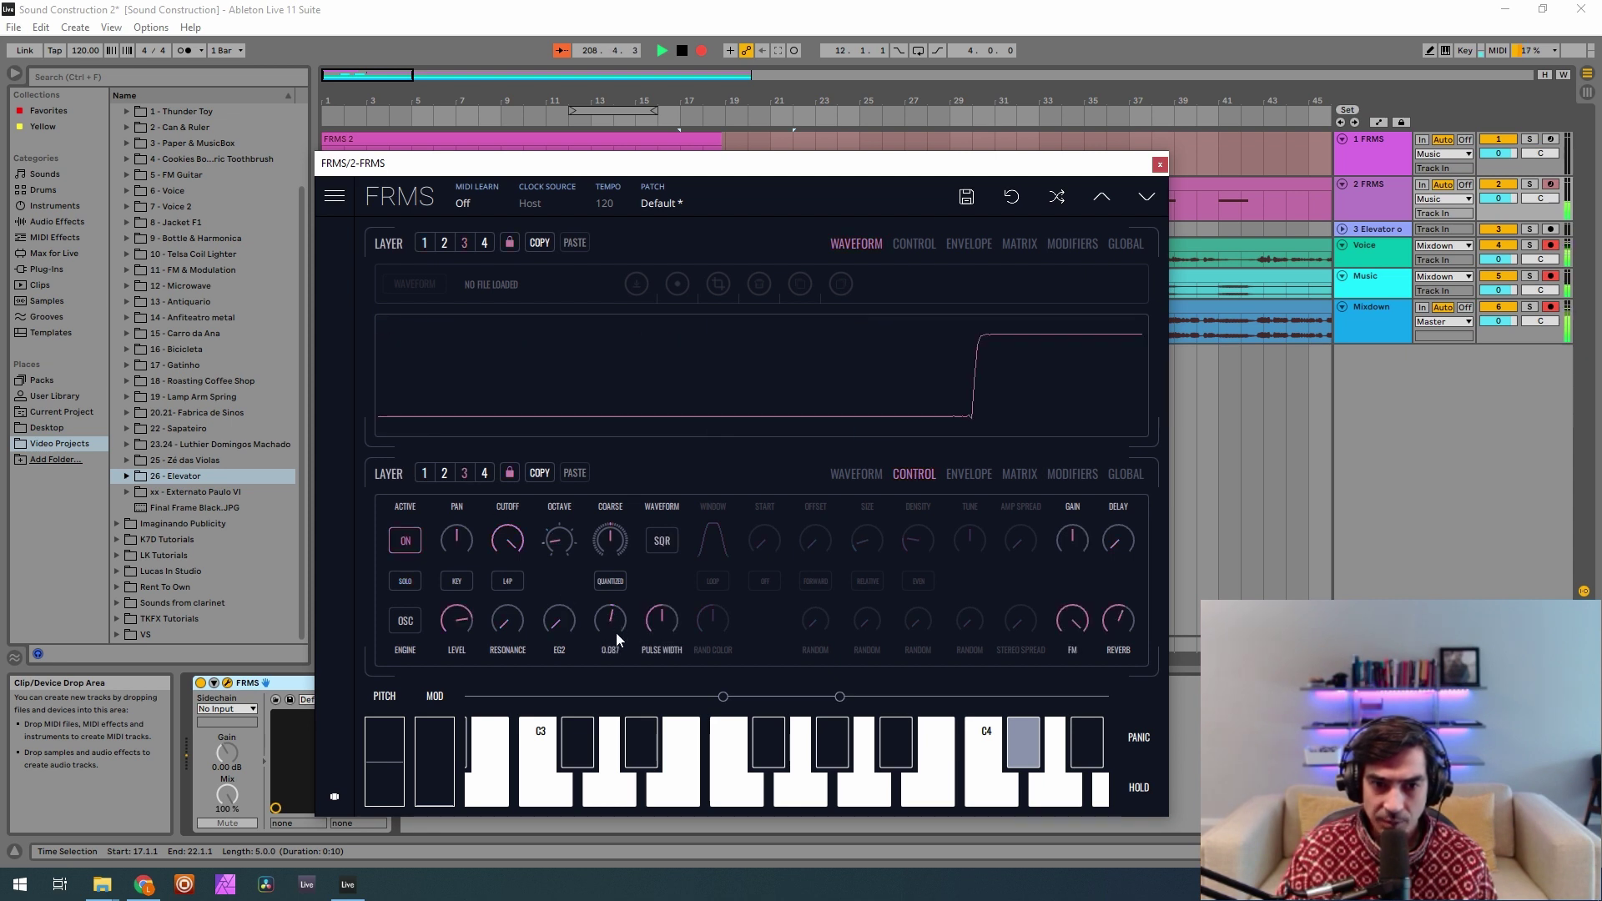
{"action": "left_click_drag", "start_coordinate": [614, 637], "coordinate": [631, 644]}
{"action": "left_click", "coordinate": [424, 473]}
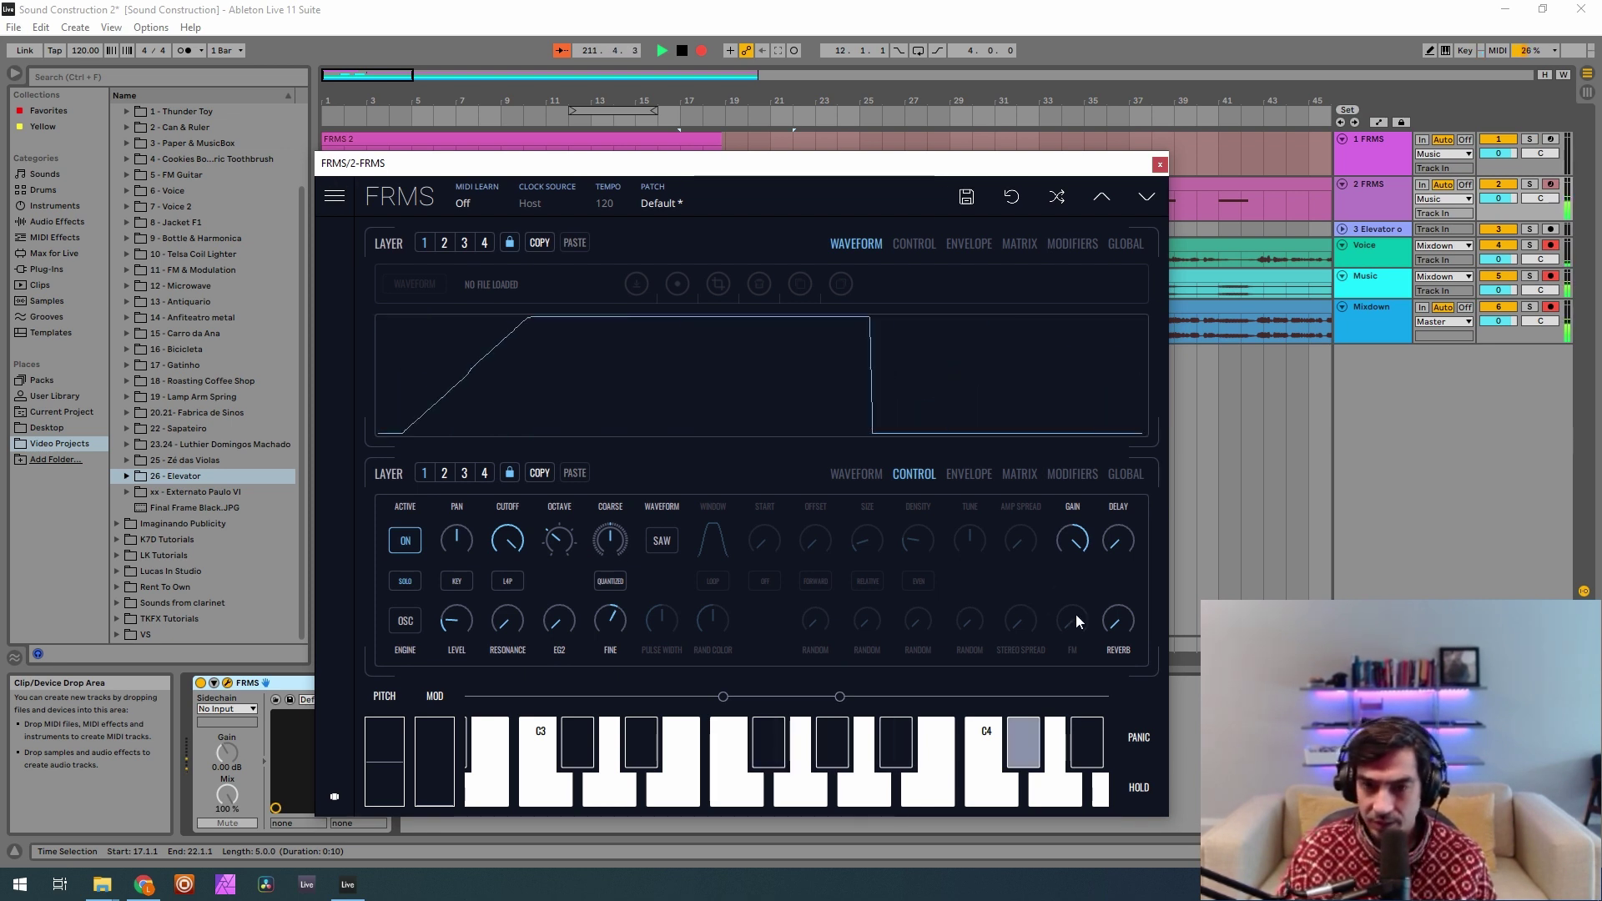
{"action": "left_click_drag", "start_coordinate": [1098, 624], "coordinate": [1101, 484]}
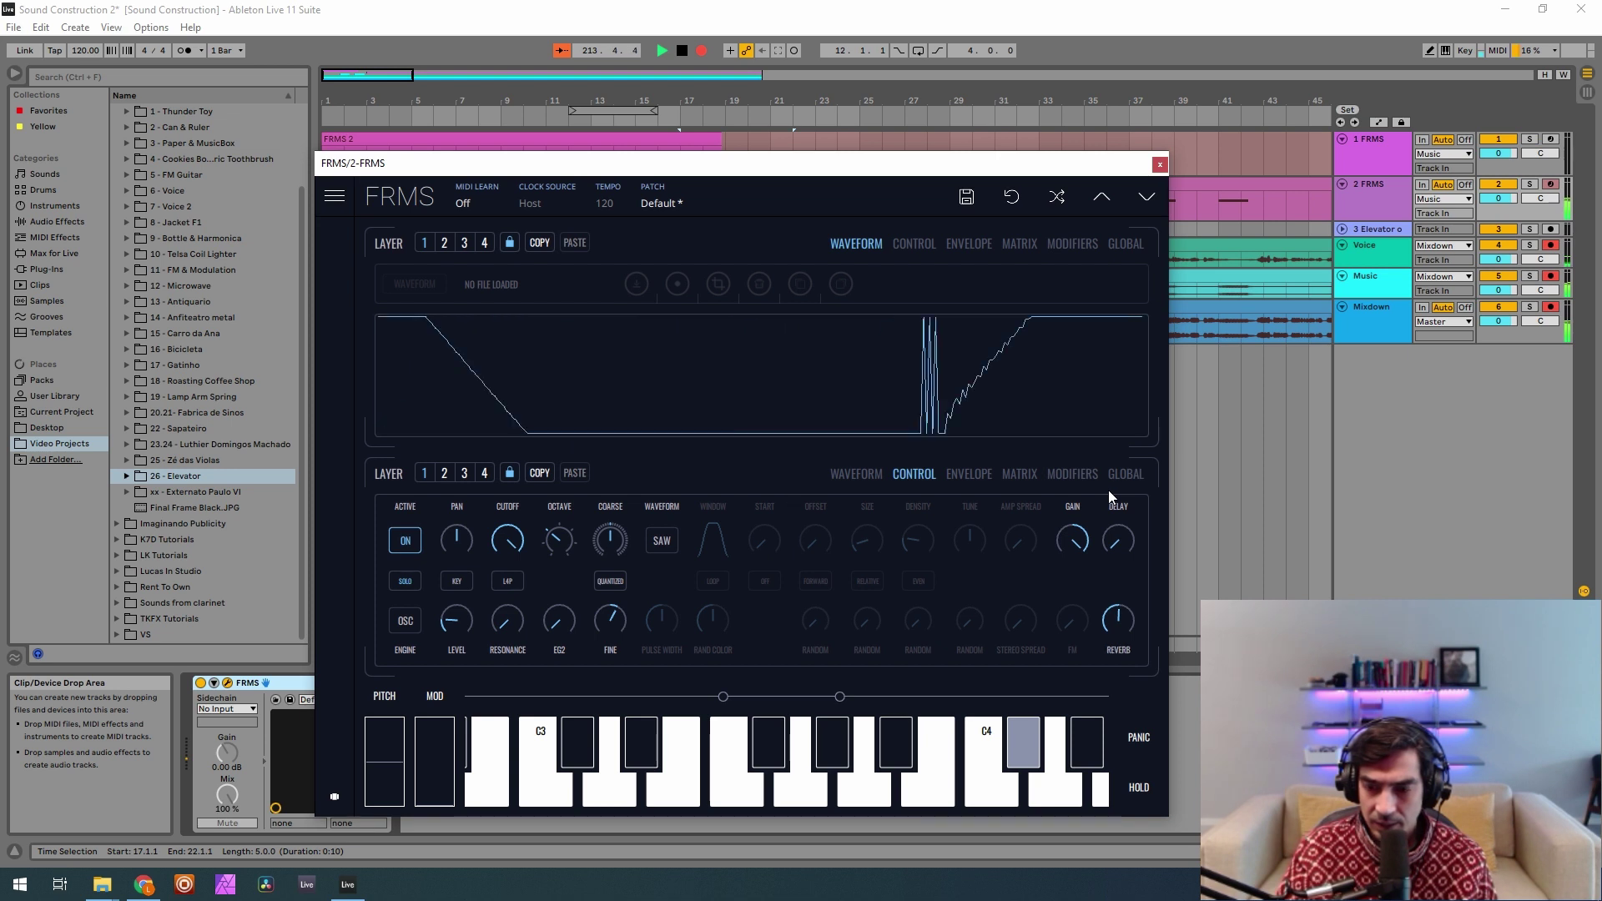
{"action": "left_click", "coordinate": [465, 473]}
Solo FRMS layer 3 and lower its square-wave oscillator level to 0.213.
{"action": "left_click", "coordinate": [444, 473]}
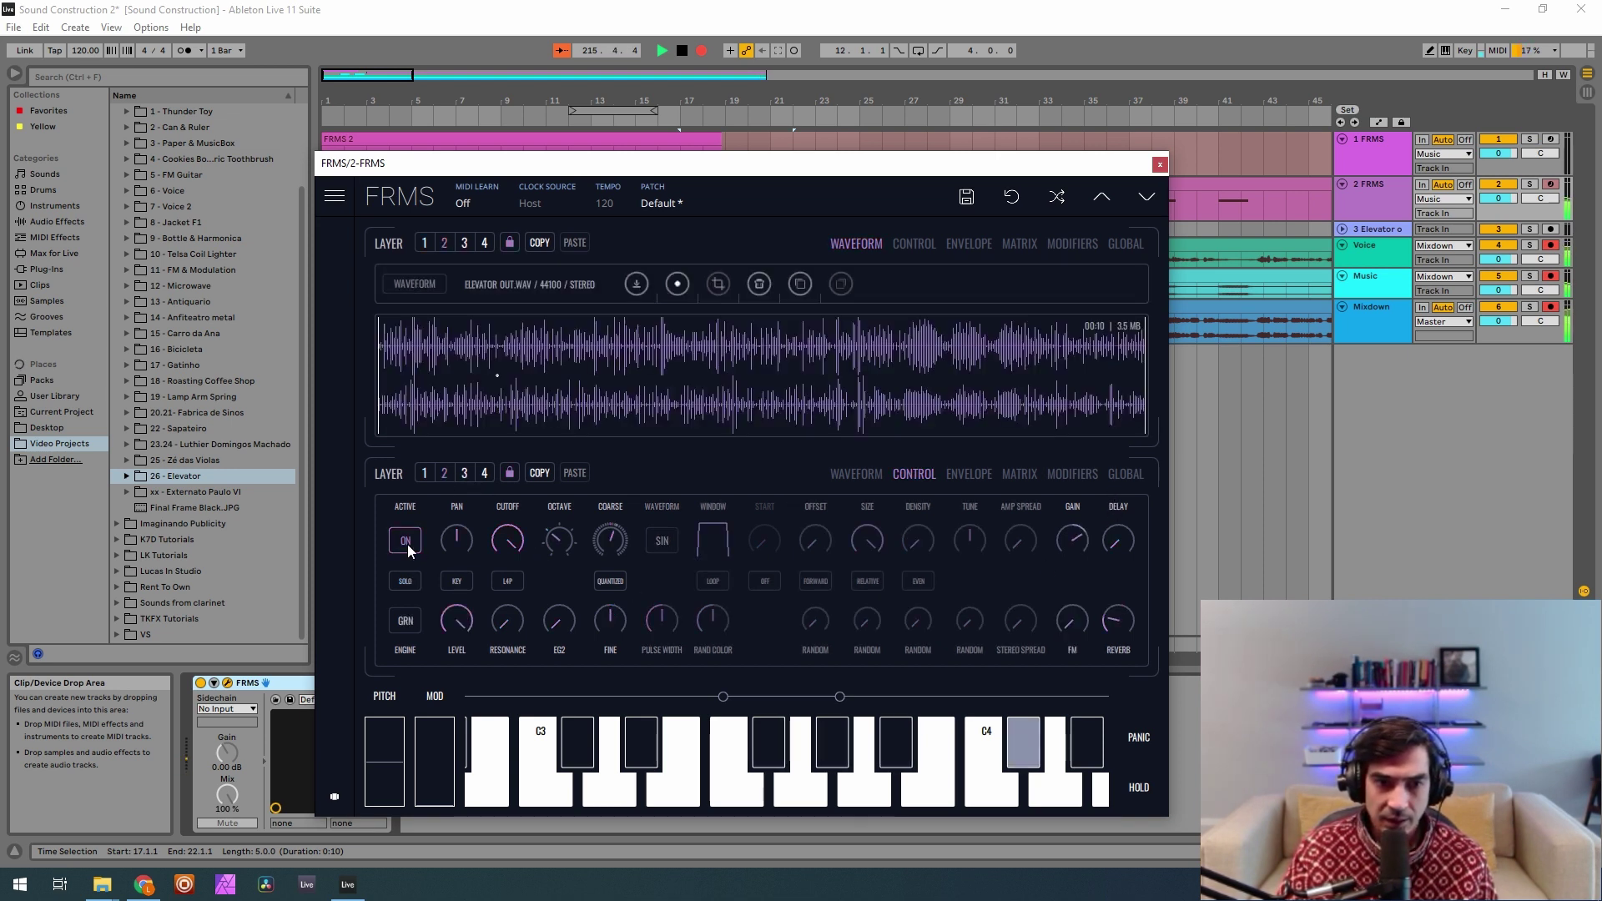
{"action": "left_click", "coordinate": [489, 474]}
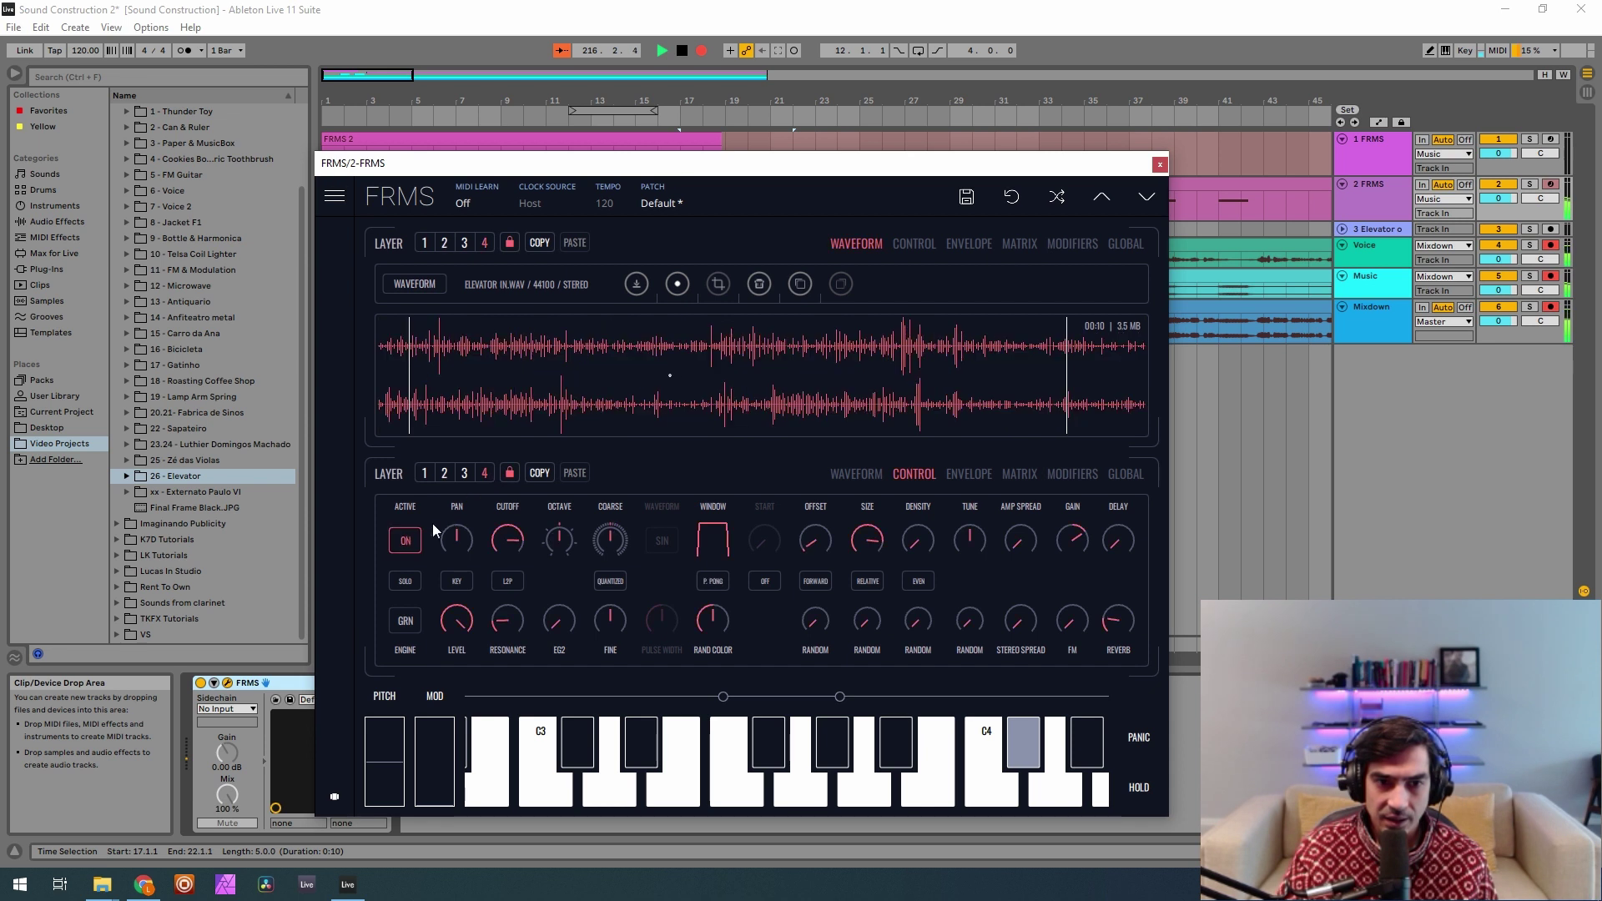
{"action": "left_click", "coordinate": [465, 474]}
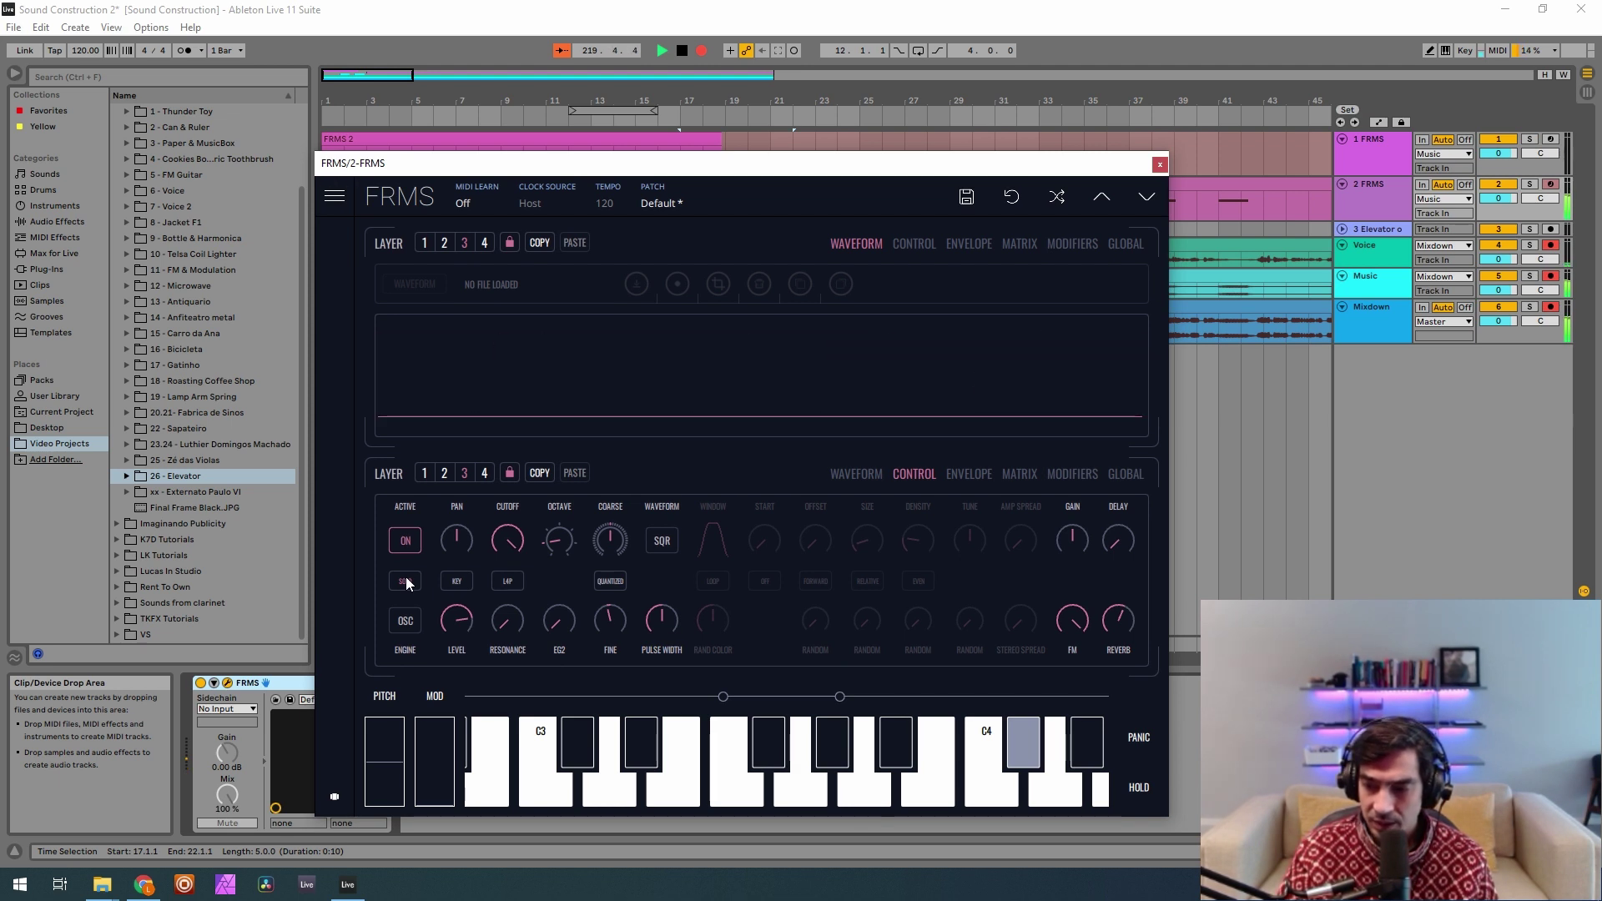
{"action": "left_click", "coordinate": [405, 582]}
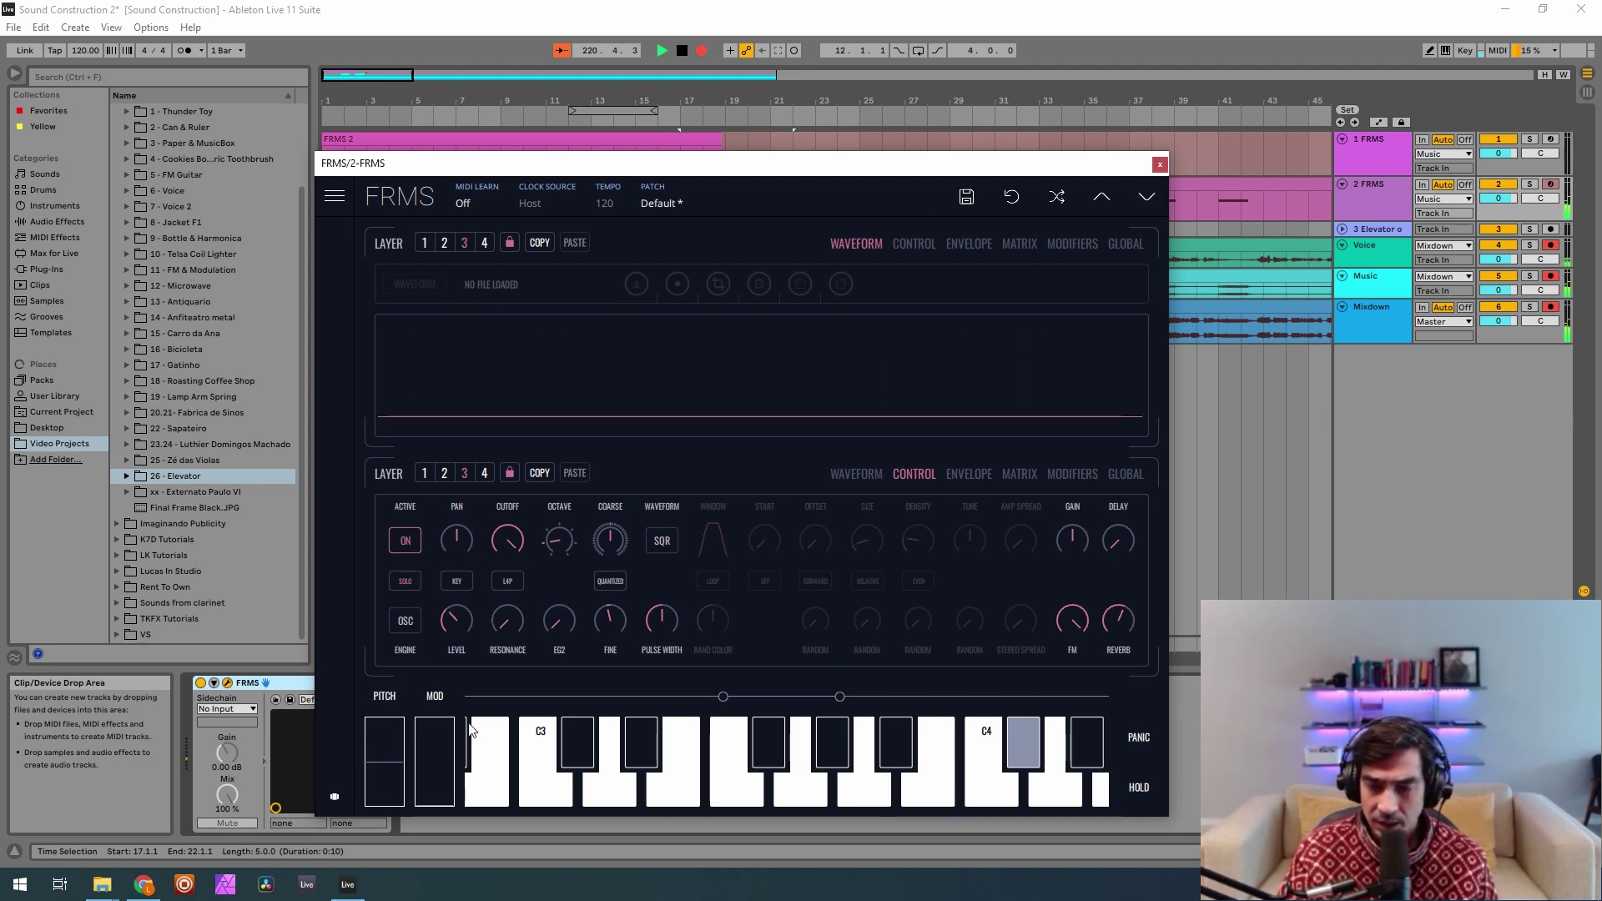
{"action": "mouse_move", "coordinate": [459, 622]}
{"action": "left_click_drag", "start_coordinate": [459, 623], "coordinate": [448, 649]}
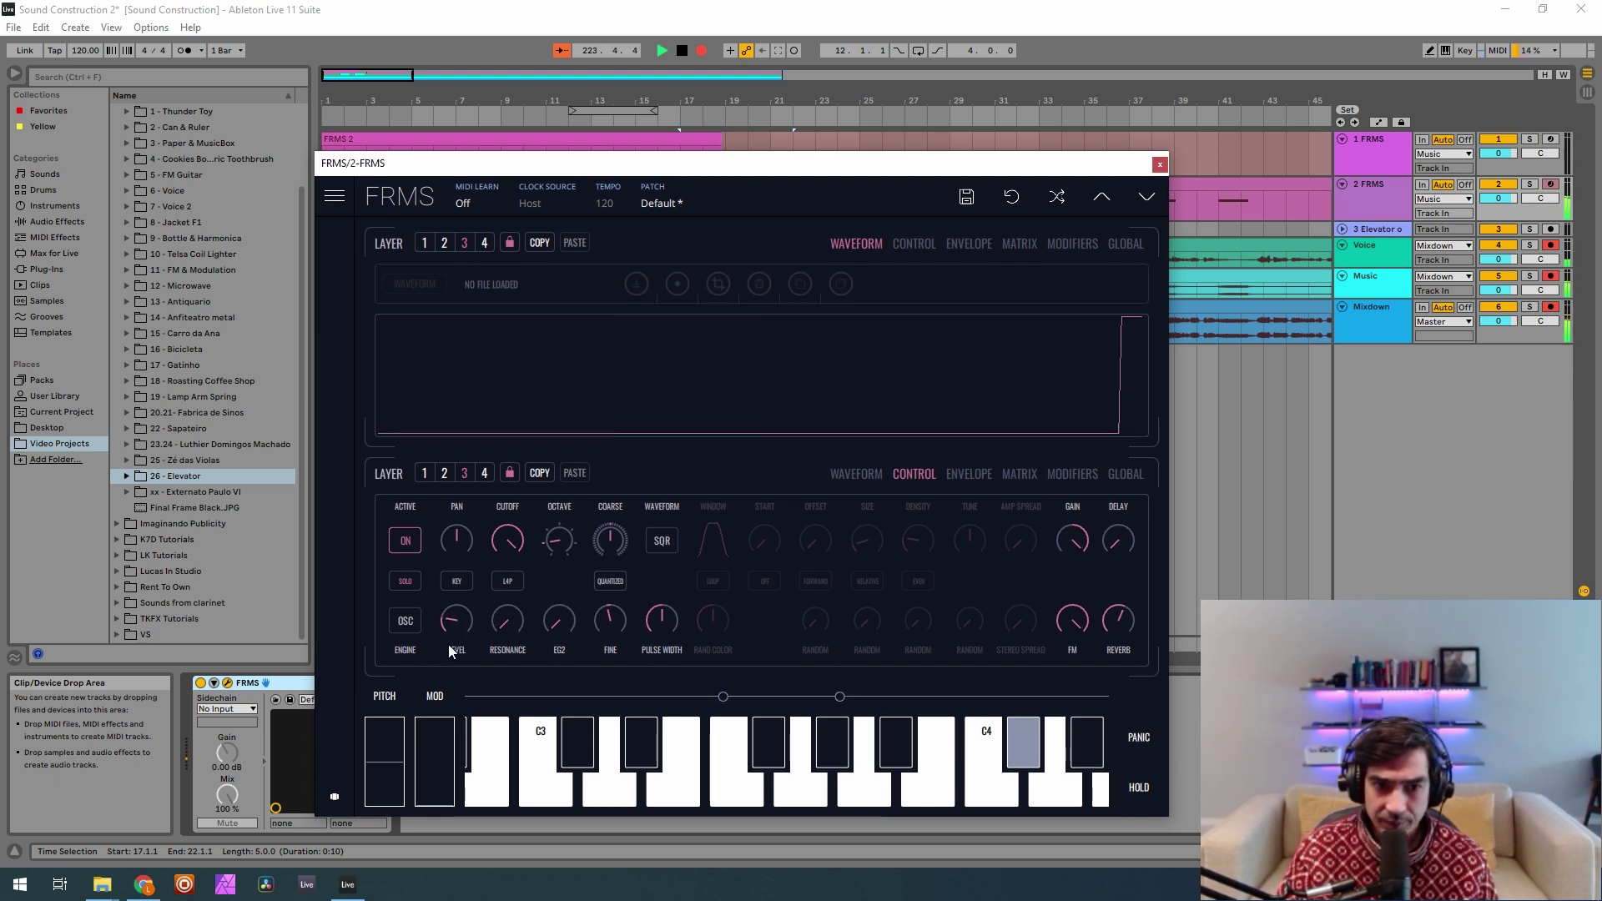
Compare layers 1, 2 and 3 in turn, ending back on layer 1.
{"action": "left_click", "coordinate": [427, 471]}
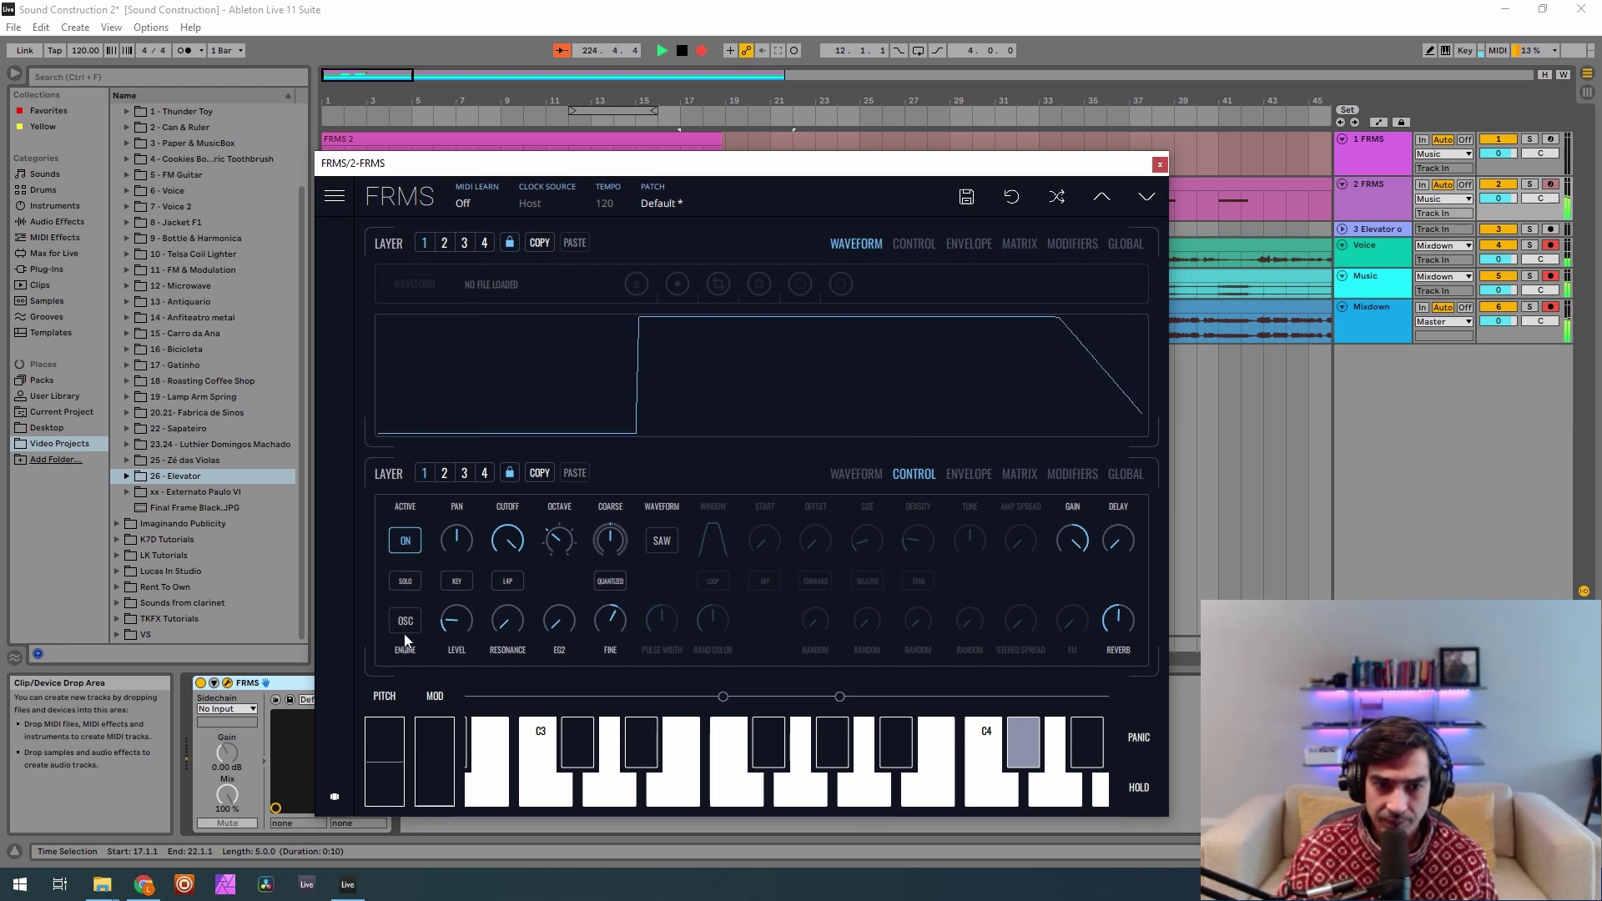
{"action": "left_click", "coordinate": [446, 474]}
{"action": "left_click", "coordinate": [465, 475]}
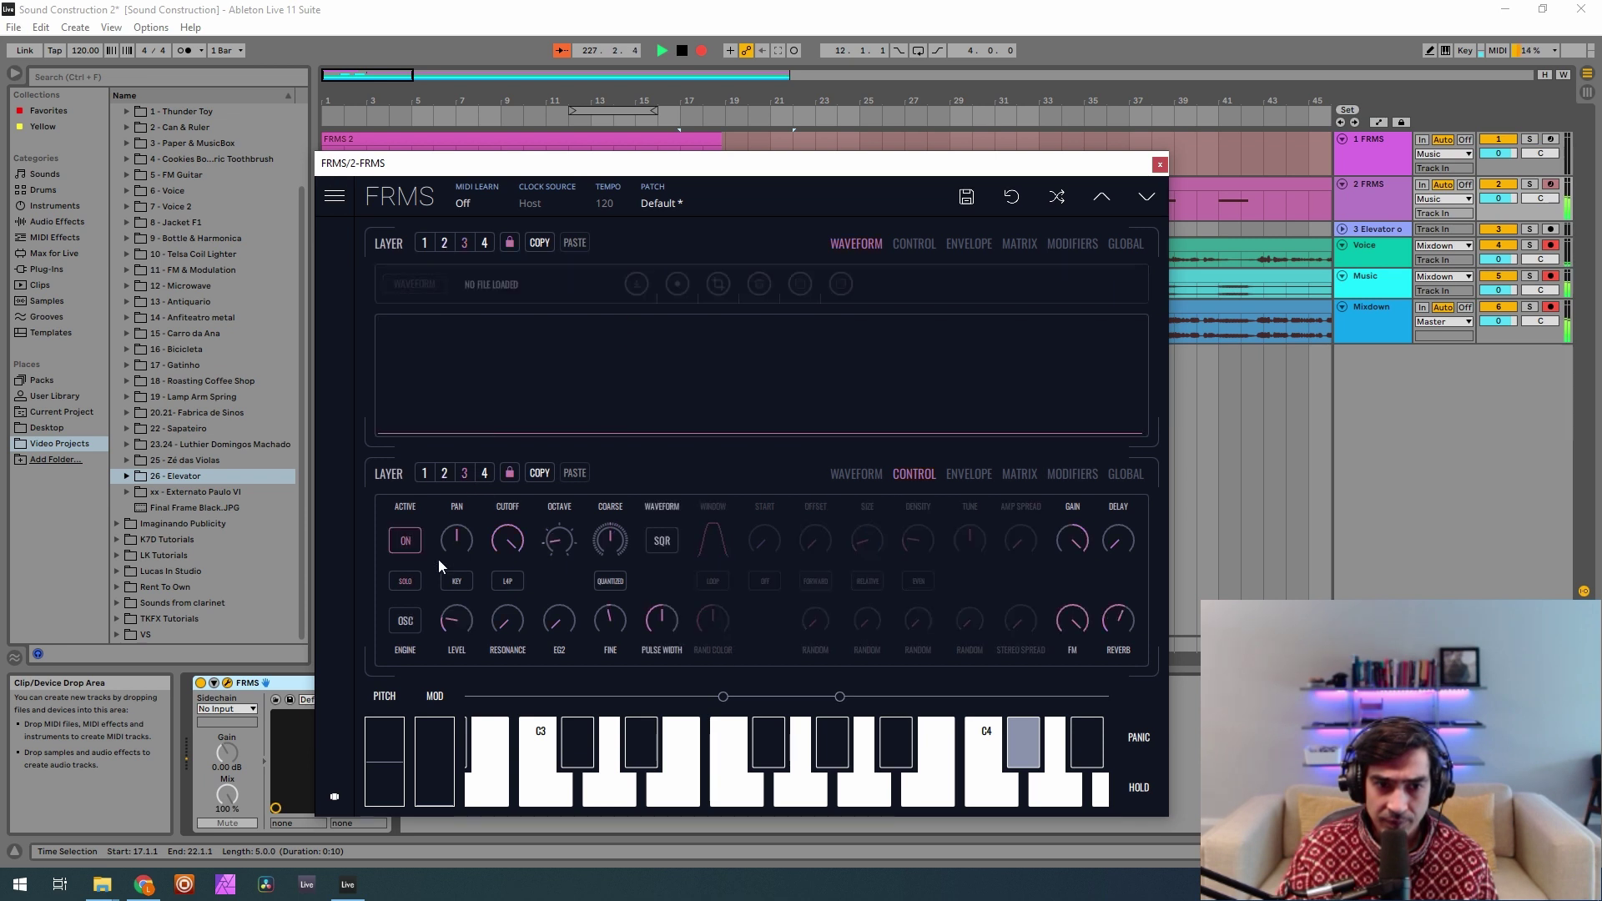
{"action": "left_click", "coordinate": [425, 474]}
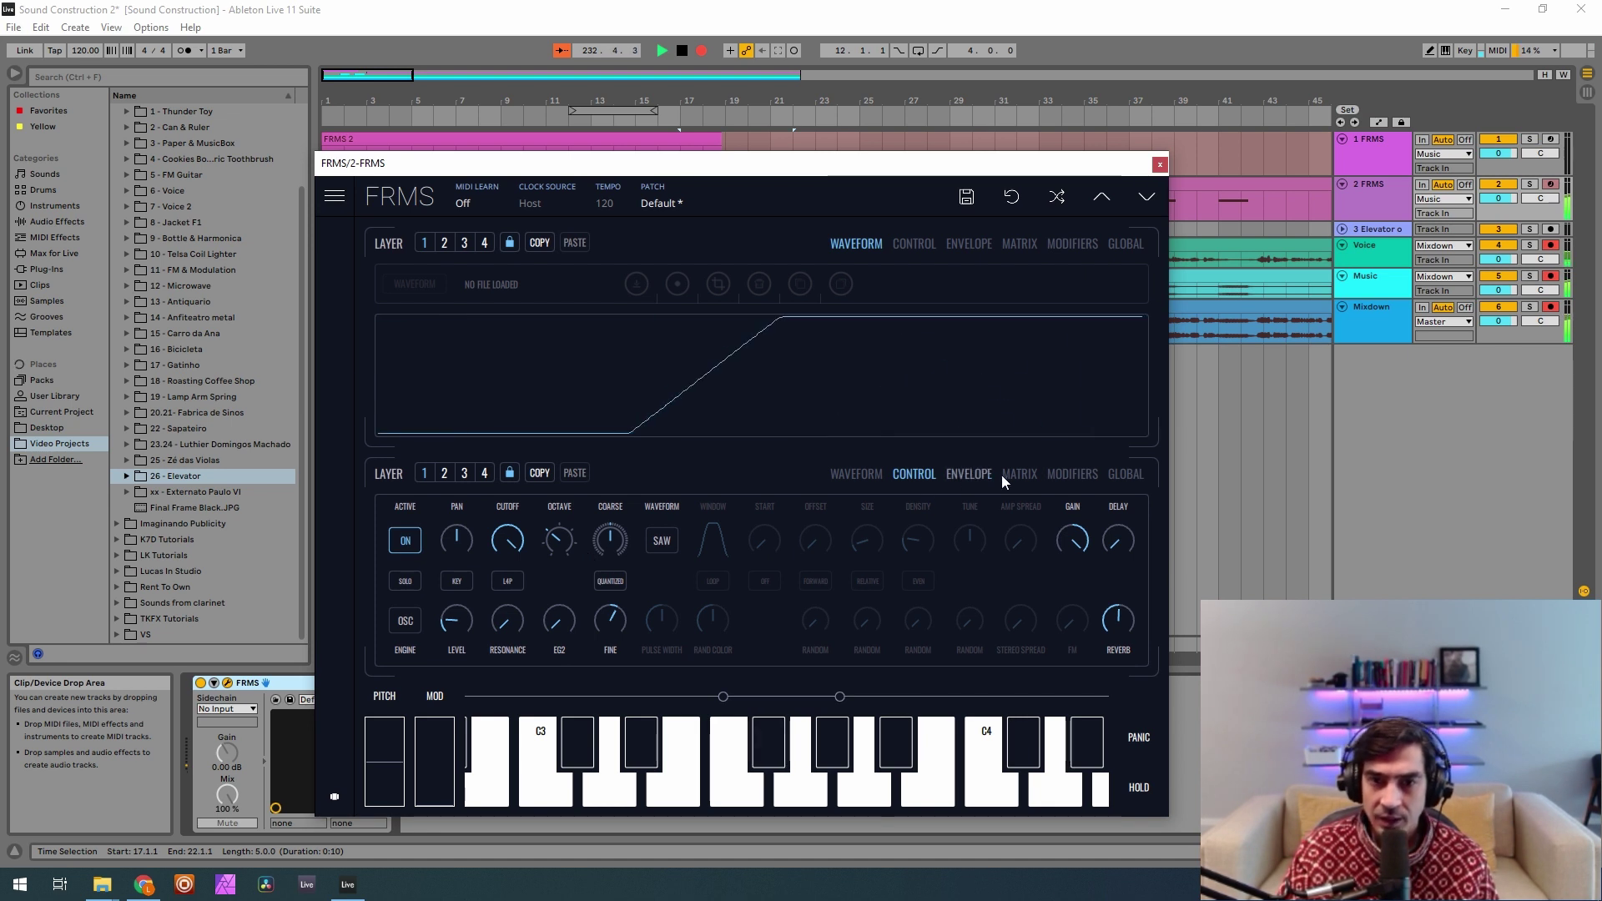
Give layer 1's EG2 a longer attack, lower sustain and extended maximum decay time.
{"action": "left_click", "coordinate": [972, 473]}
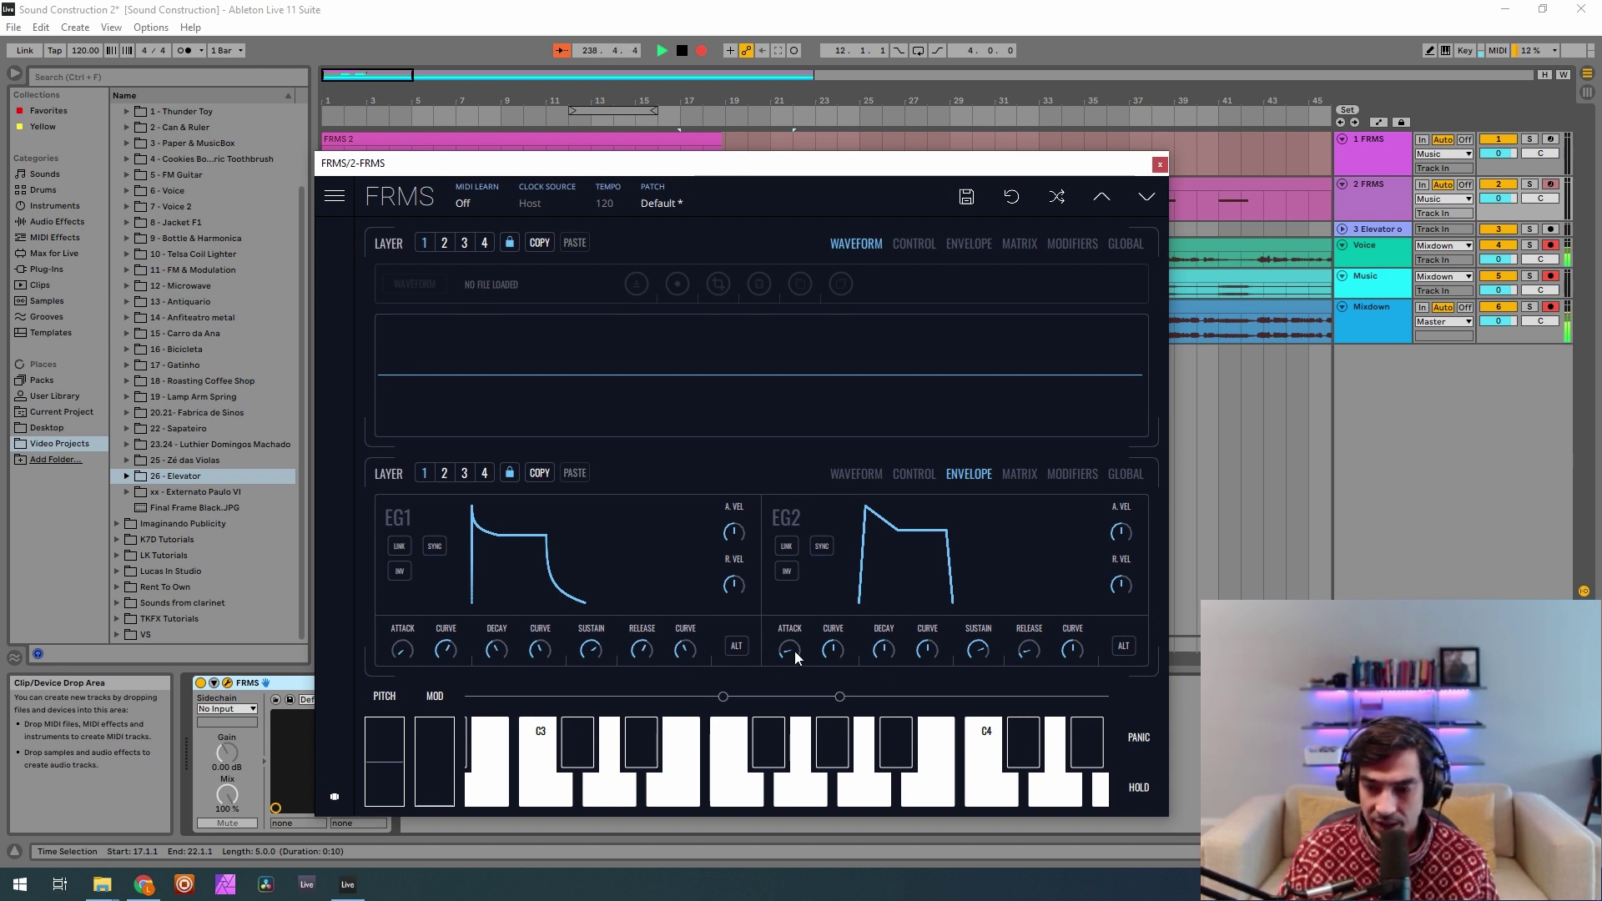
{"action": "left_click_drag", "start_coordinate": [784, 654], "coordinate": [832, 544]}
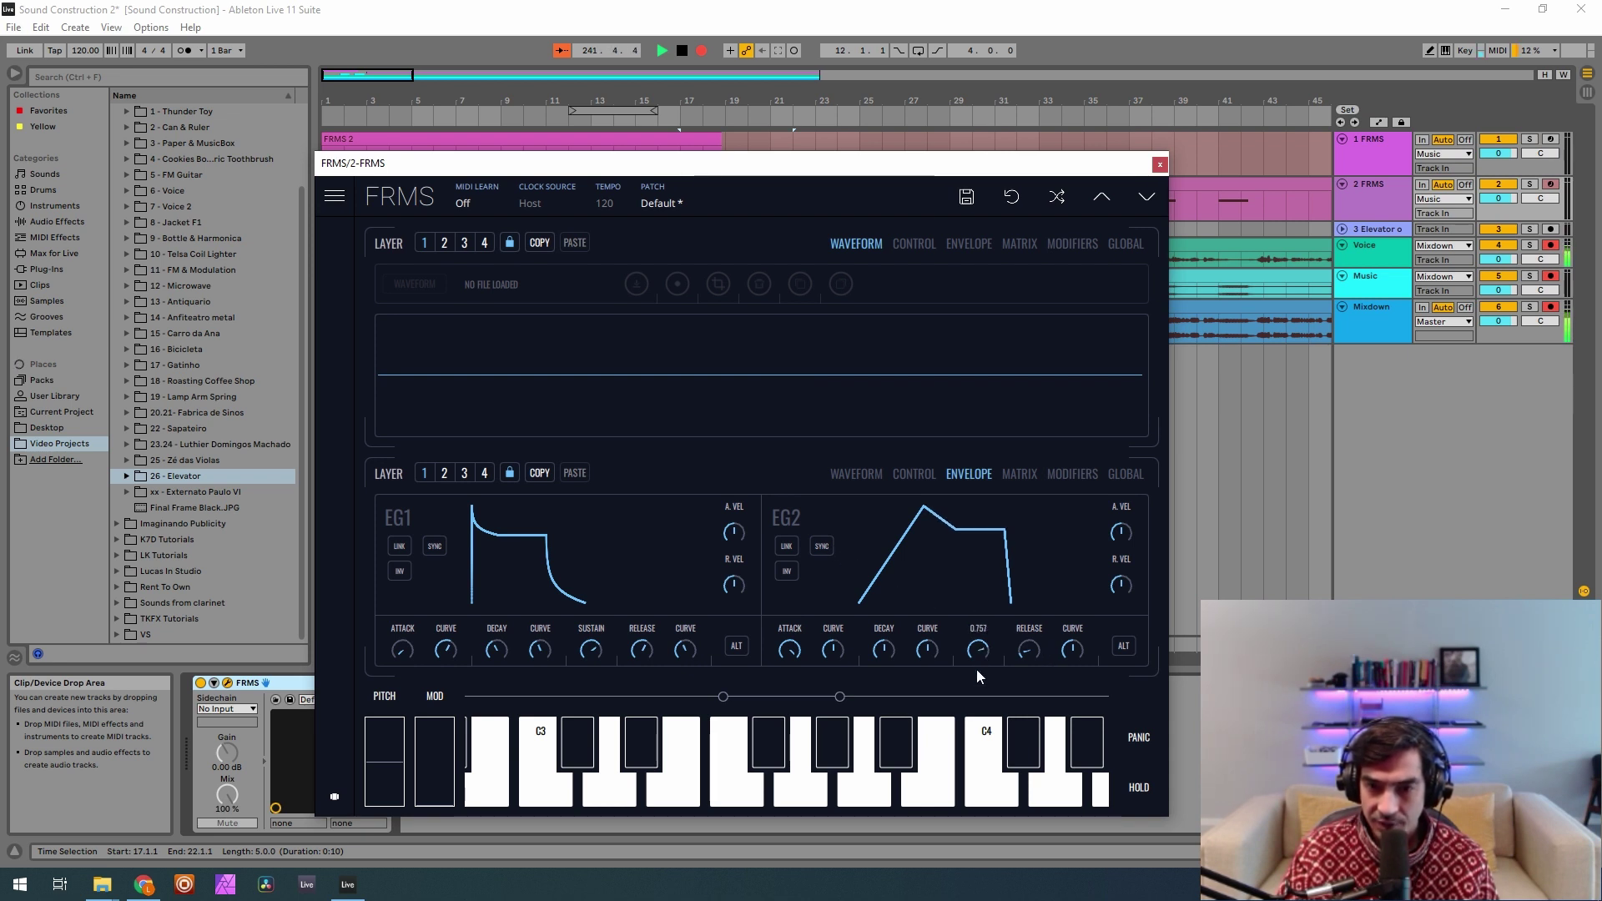
{"action": "left_click_drag", "start_coordinate": [978, 687], "coordinate": [975, 810]}
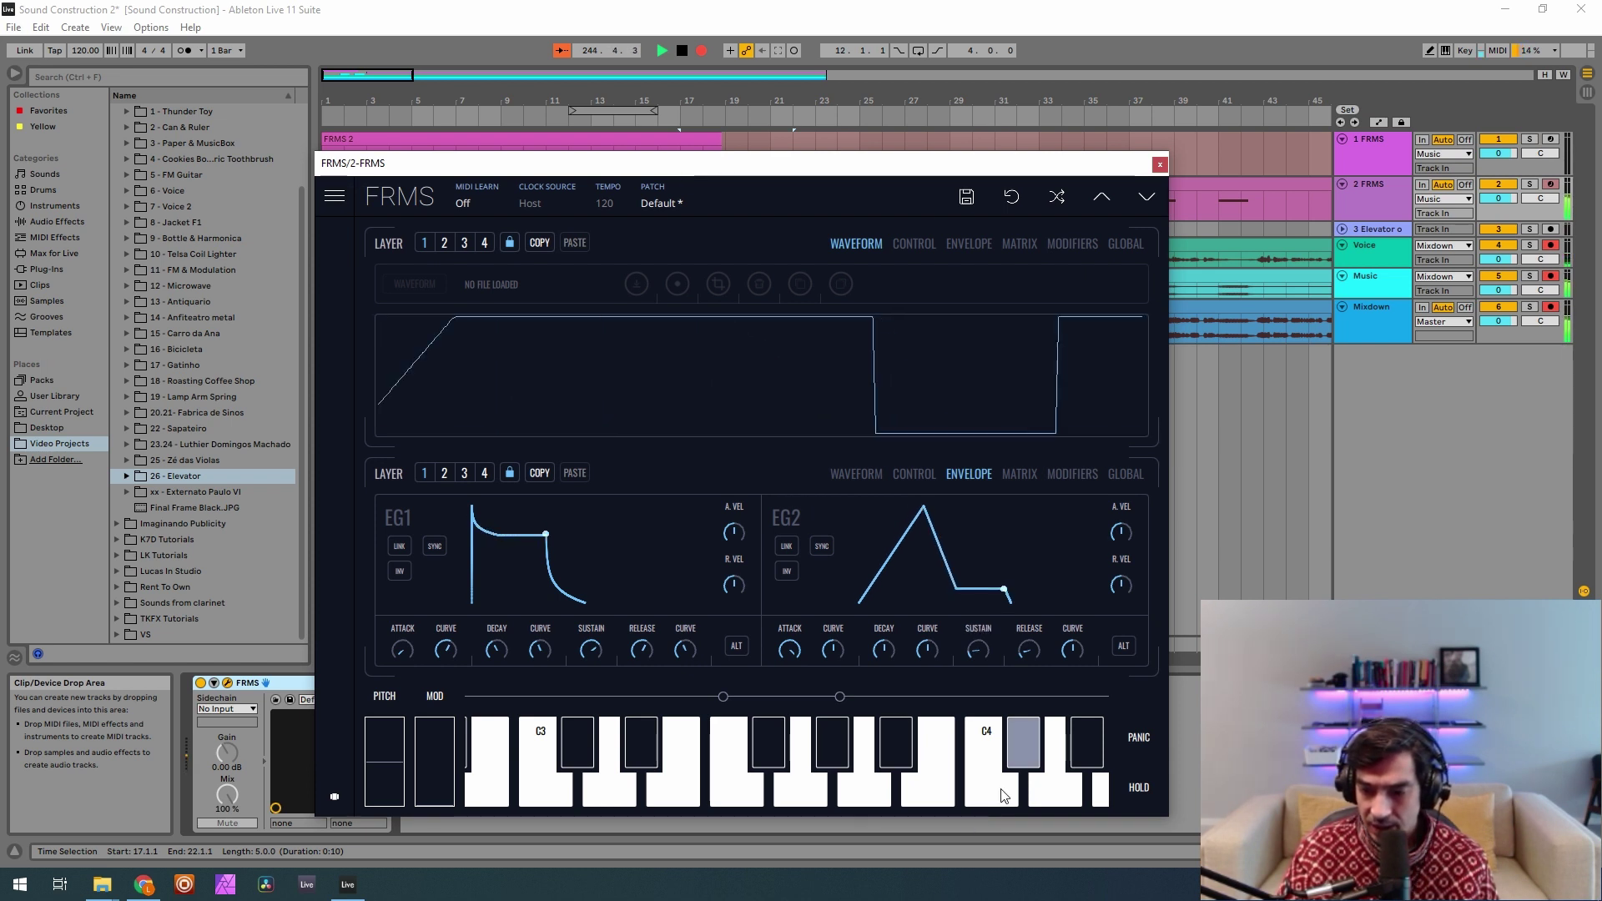
{"action": "left_click", "coordinate": [1128, 644]}
{"action": "left_click_drag", "start_coordinate": [928, 655], "coordinate": [938, 459]}
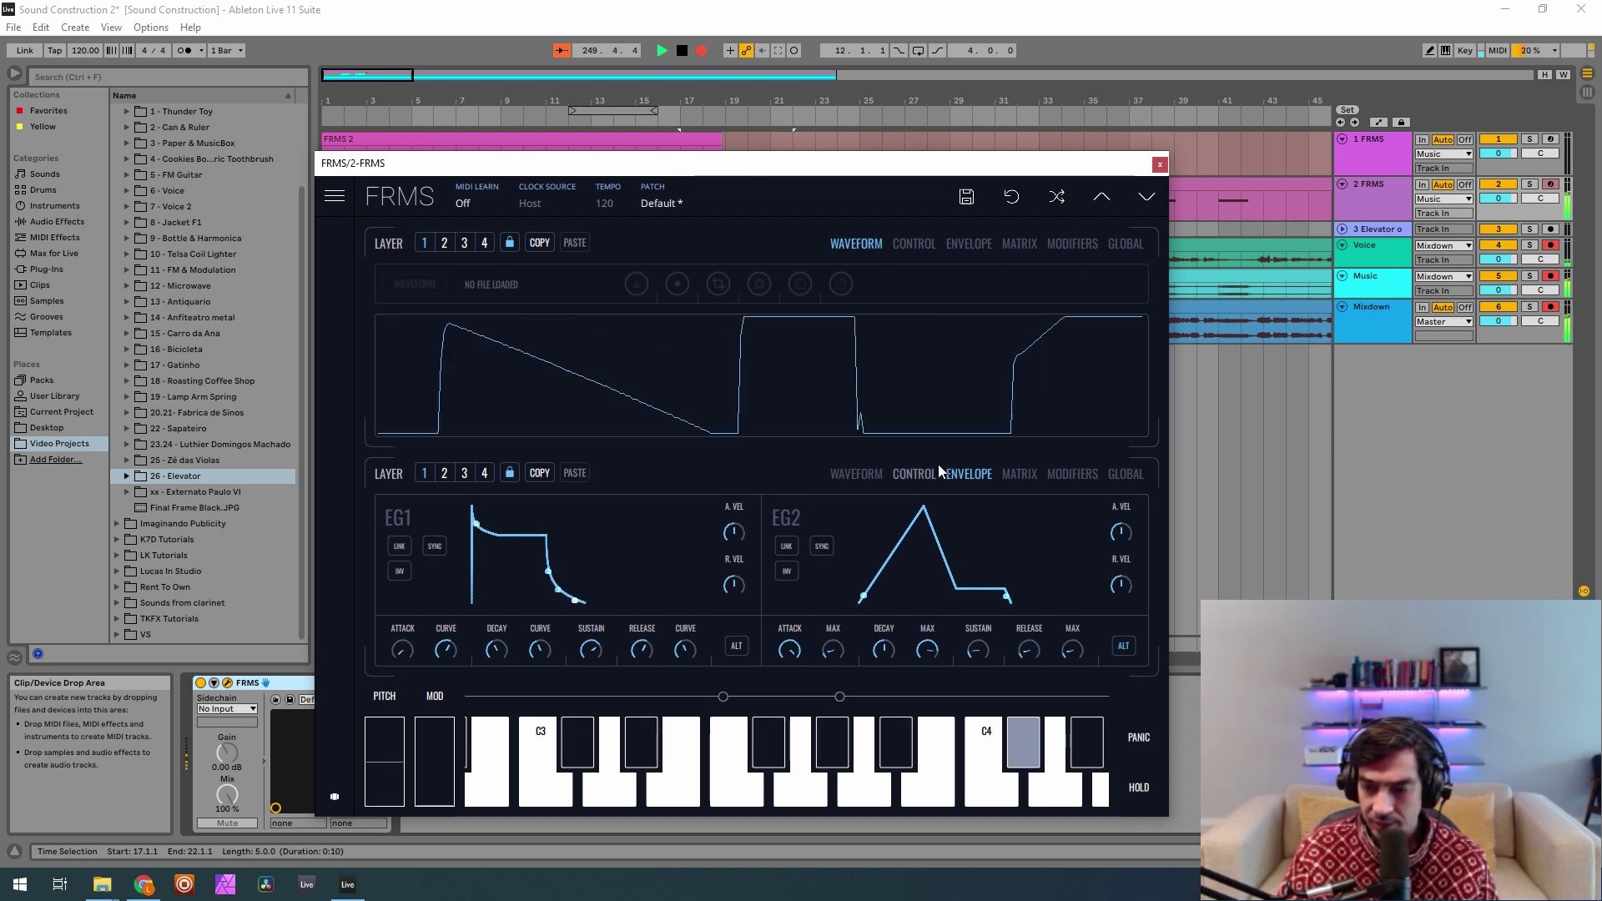
On layer 3, lengthen EG2 attack, lower sustain to 0.410 and set decay to 5100 ms.
{"action": "left_click", "coordinate": [465, 473]}
{"action": "left_click_drag", "start_coordinate": [783, 653], "coordinate": [773, 278]}
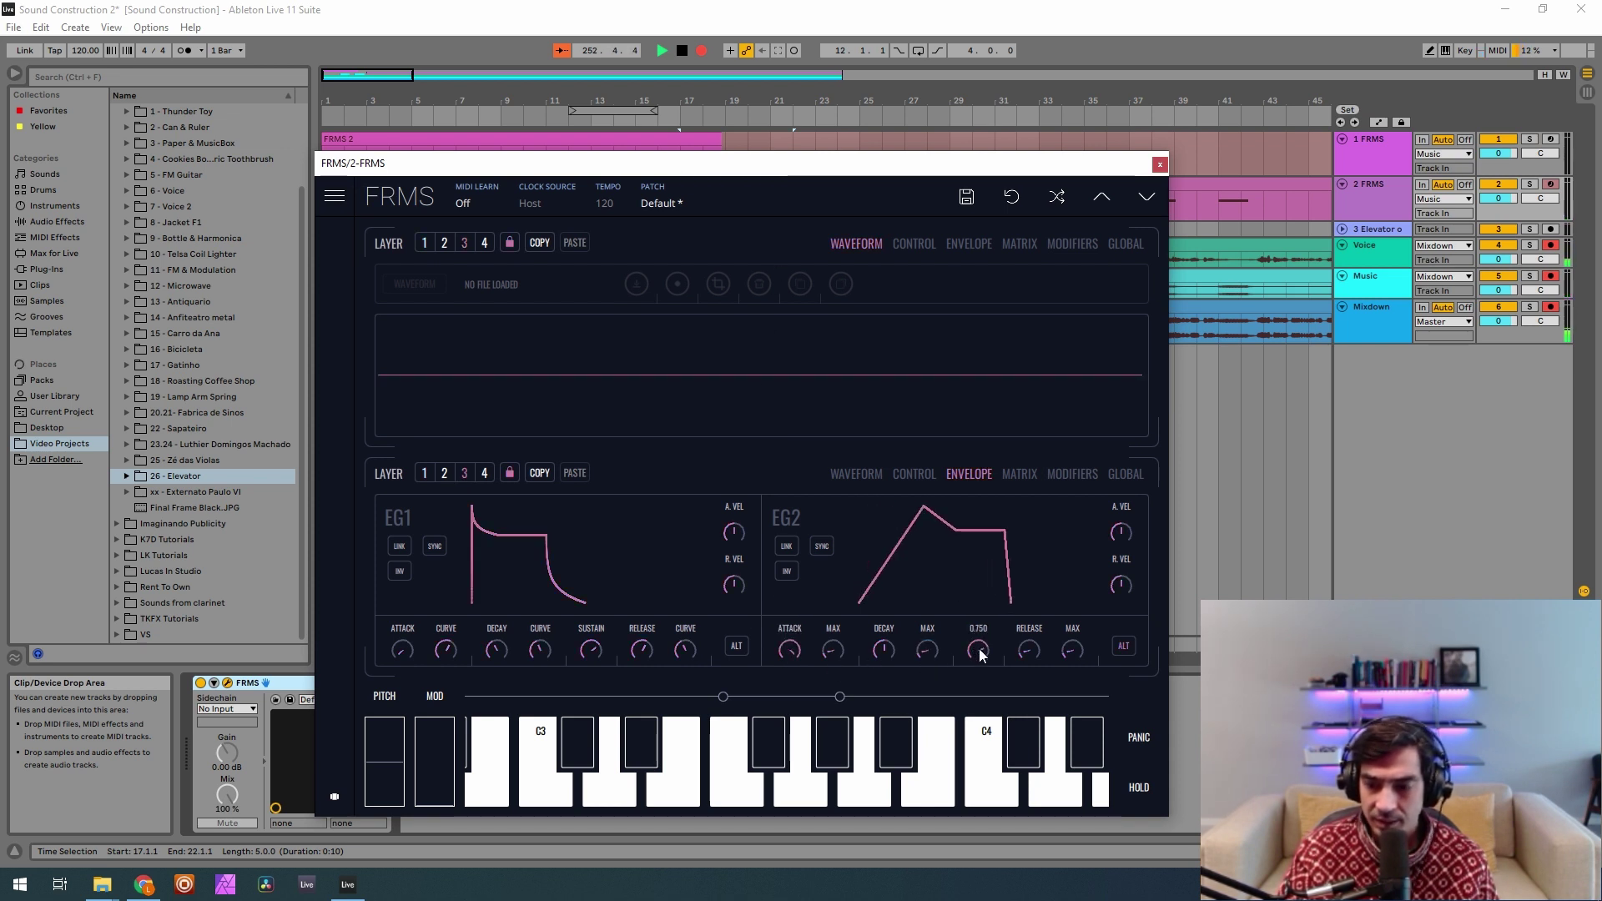
{"action": "left_click_drag", "start_coordinate": [980, 655], "coordinate": [970, 740]}
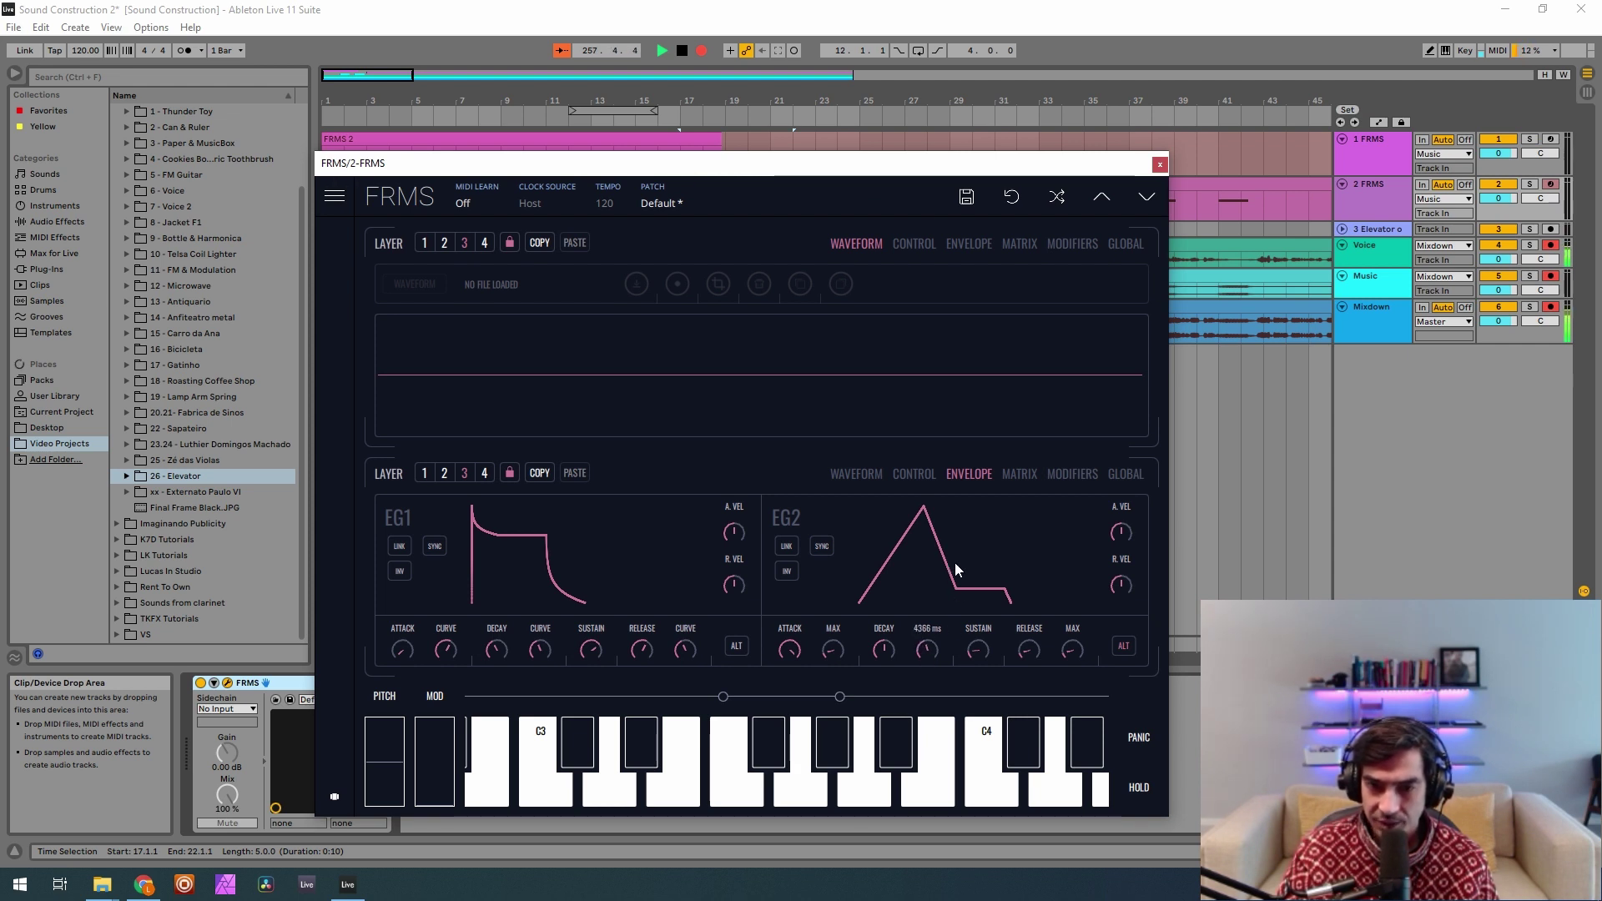
{"action": "left_click_drag", "start_coordinate": [956, 535], "coordinate": [955, 548]}
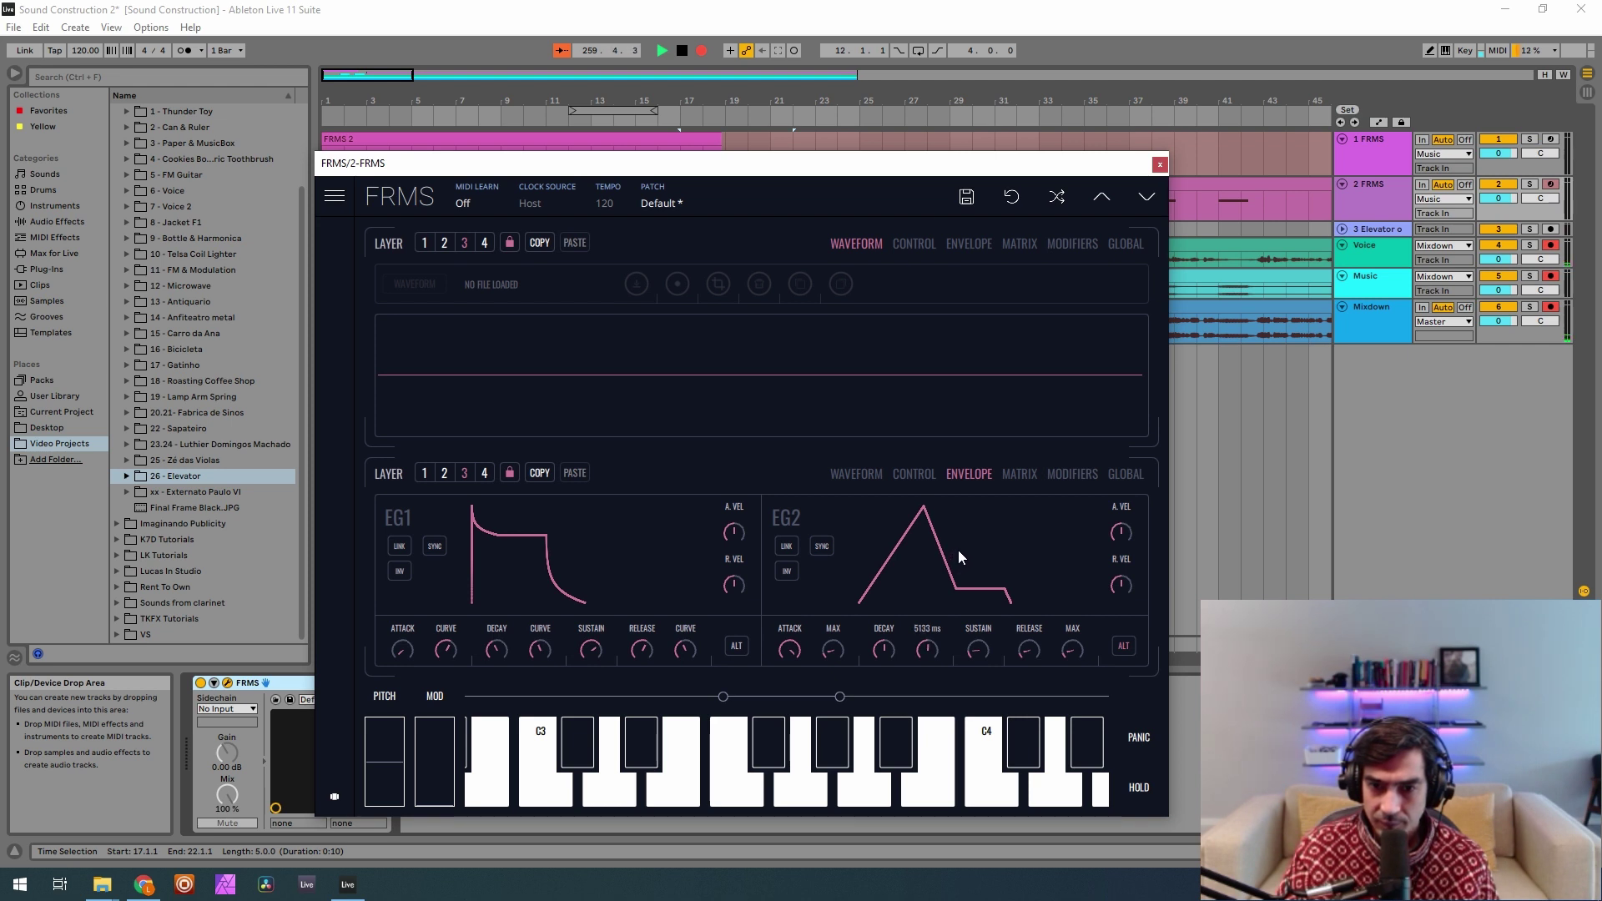
{"action": "left_click_drag", "start_coordinate": [958, 551], "coordinate": [955, 552]}
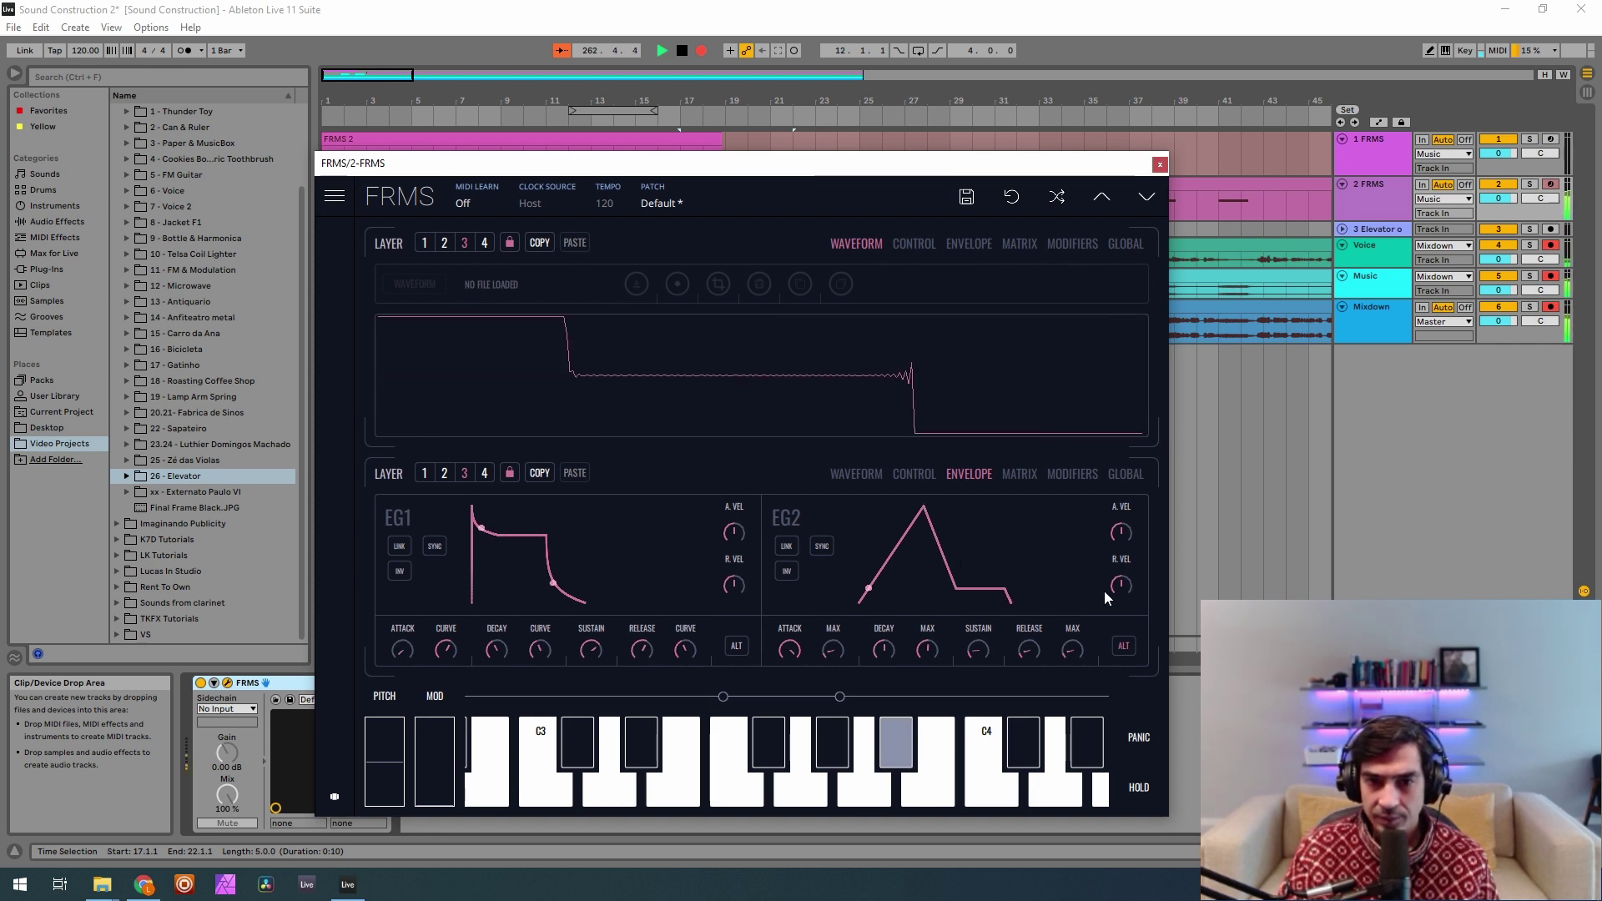
{"action": "left_click", "coordinate": [910, 473]}
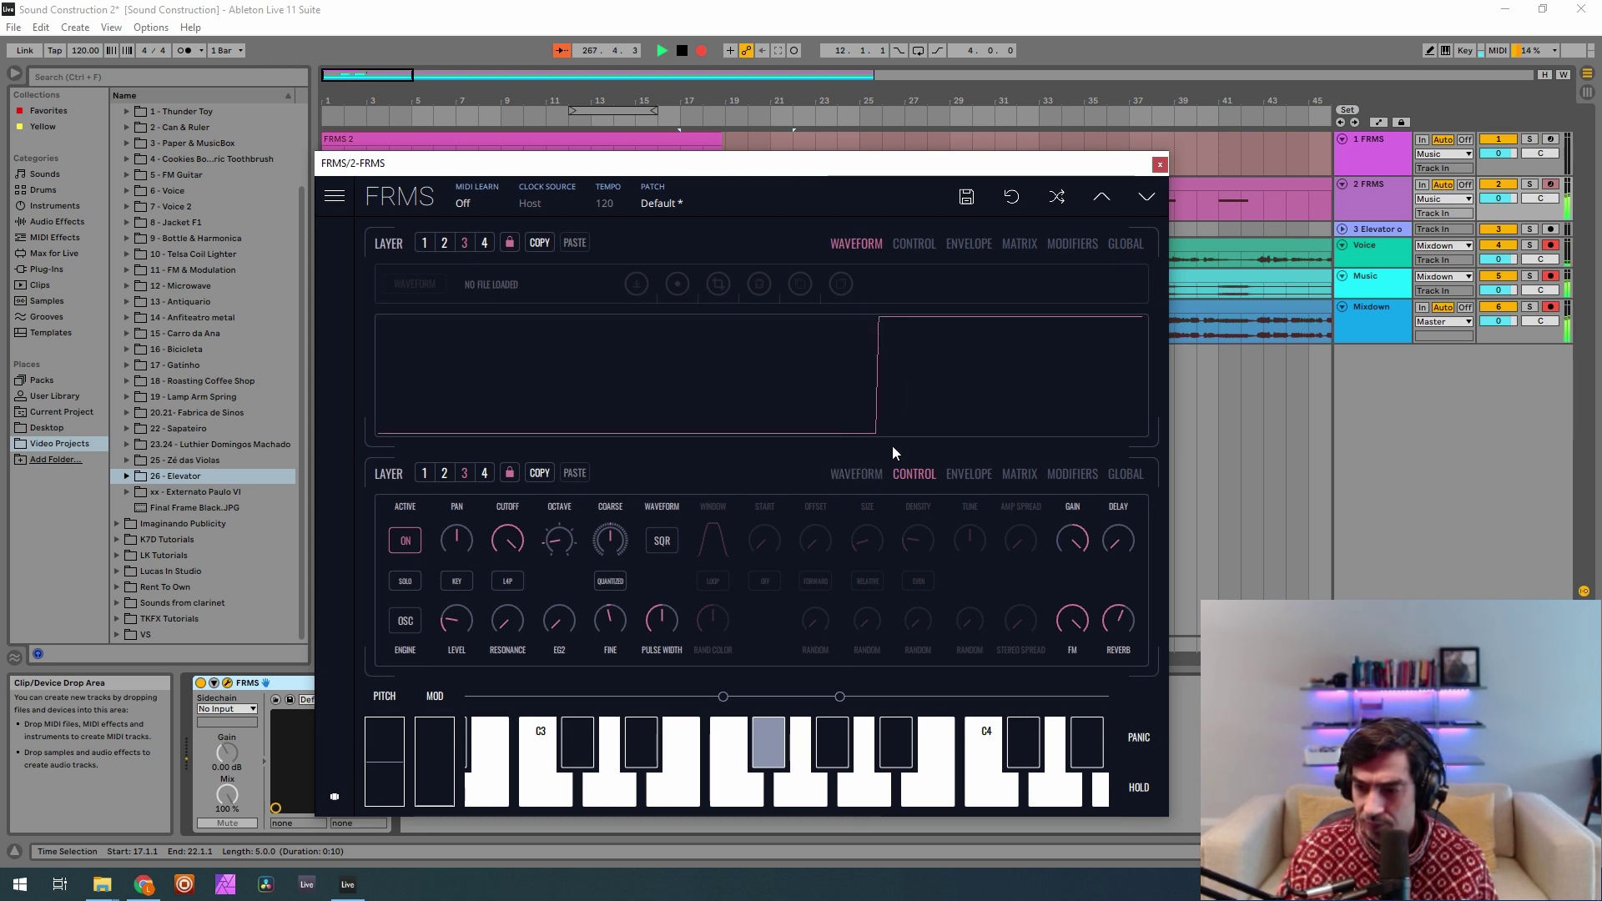
Inspect layer 3 in the 1 FRMS track's instrument editor.
{"action": "left_click", "coordinate": [1160, 164]}
{"action": "left_click", "coordinate": [1369, 158]}
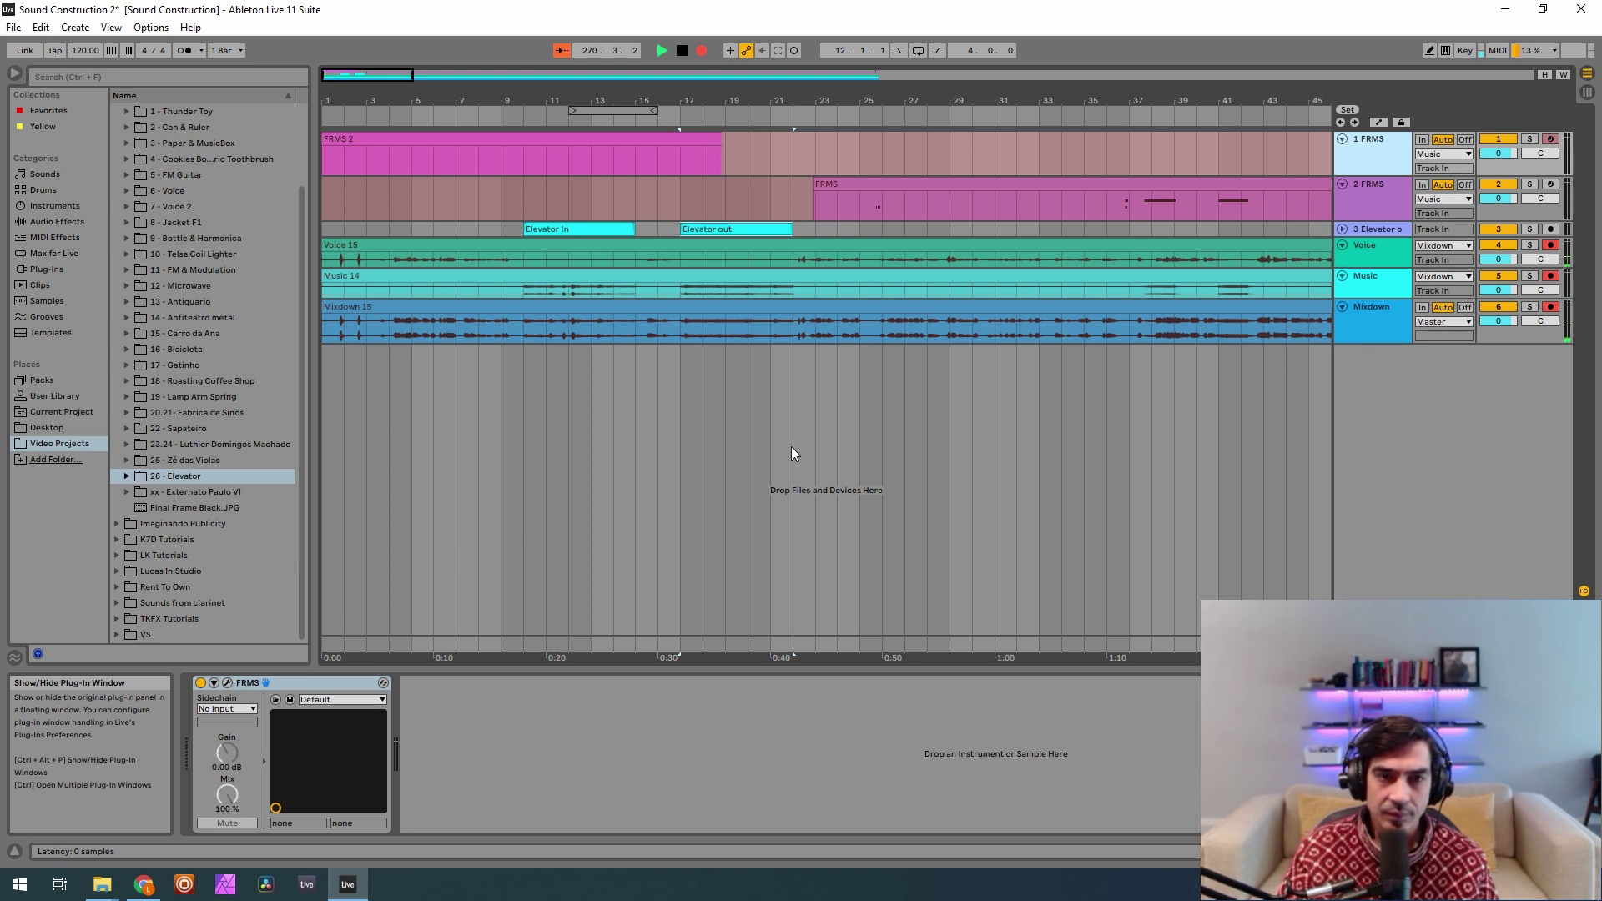
{"action": "key", "text": "ctrl+alt+p"}
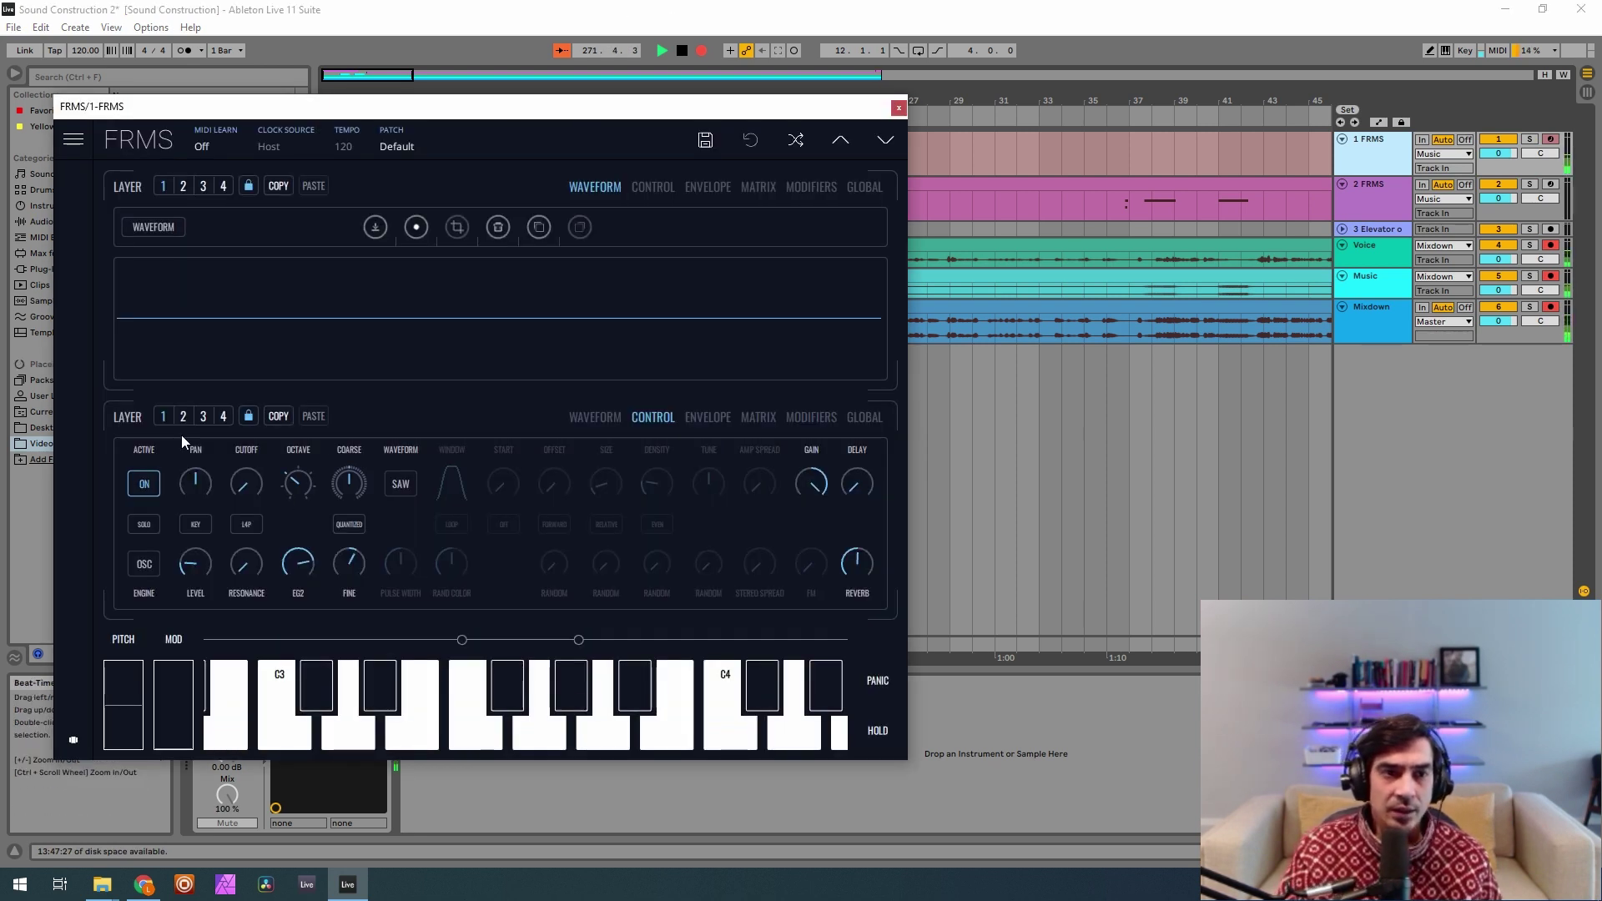
{"action": "left_click", "coordinate": [200, 422]}
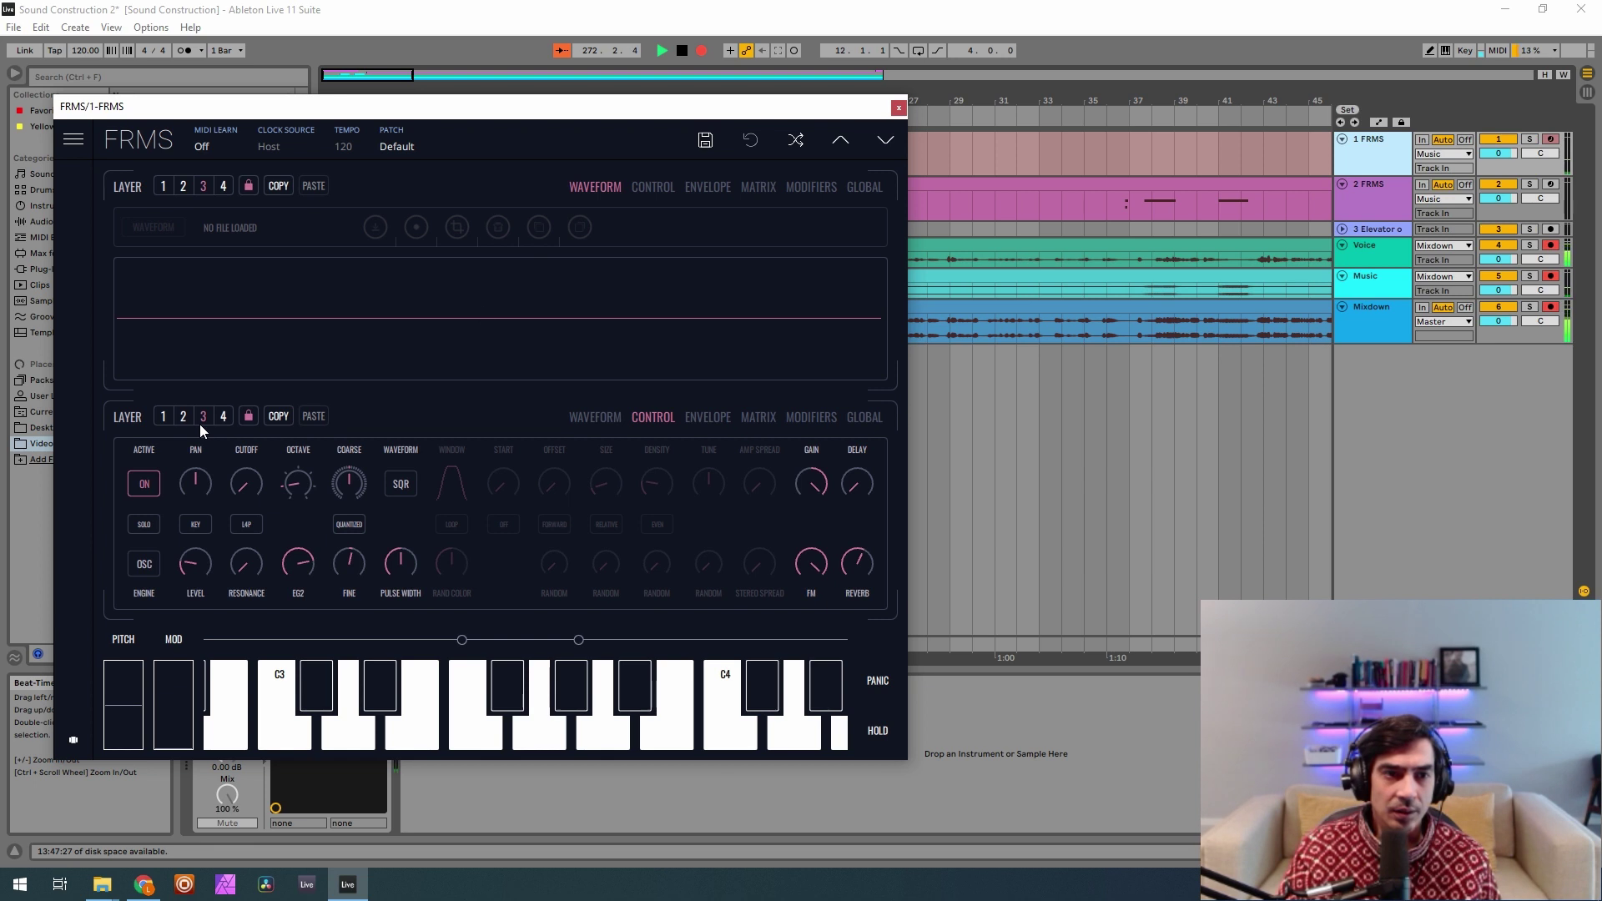
{"action": "left_click", "coordinate": [898, 109]}
On the 2 FRMS track's instrument, raise layer 3's EG2 amount to about 0.78.
{"action": "left_click", "coordinate": [1385, 191]}
{"action": "key", "text": "ctrl+alt+p"}
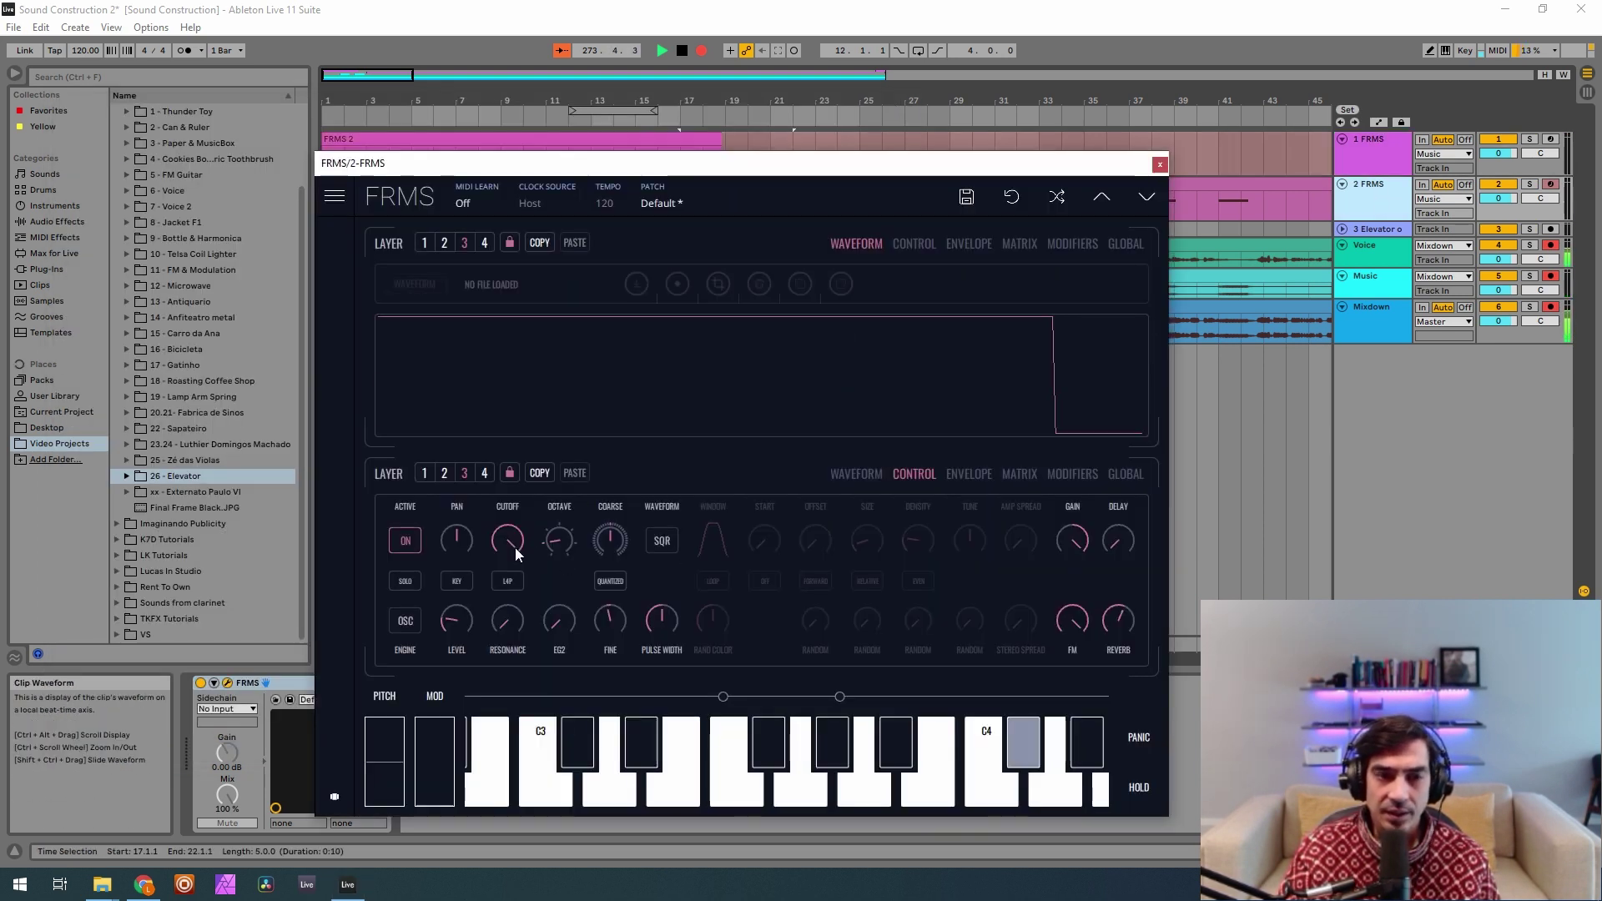
{"action": "left_click", "coordinate": [424, 474]}
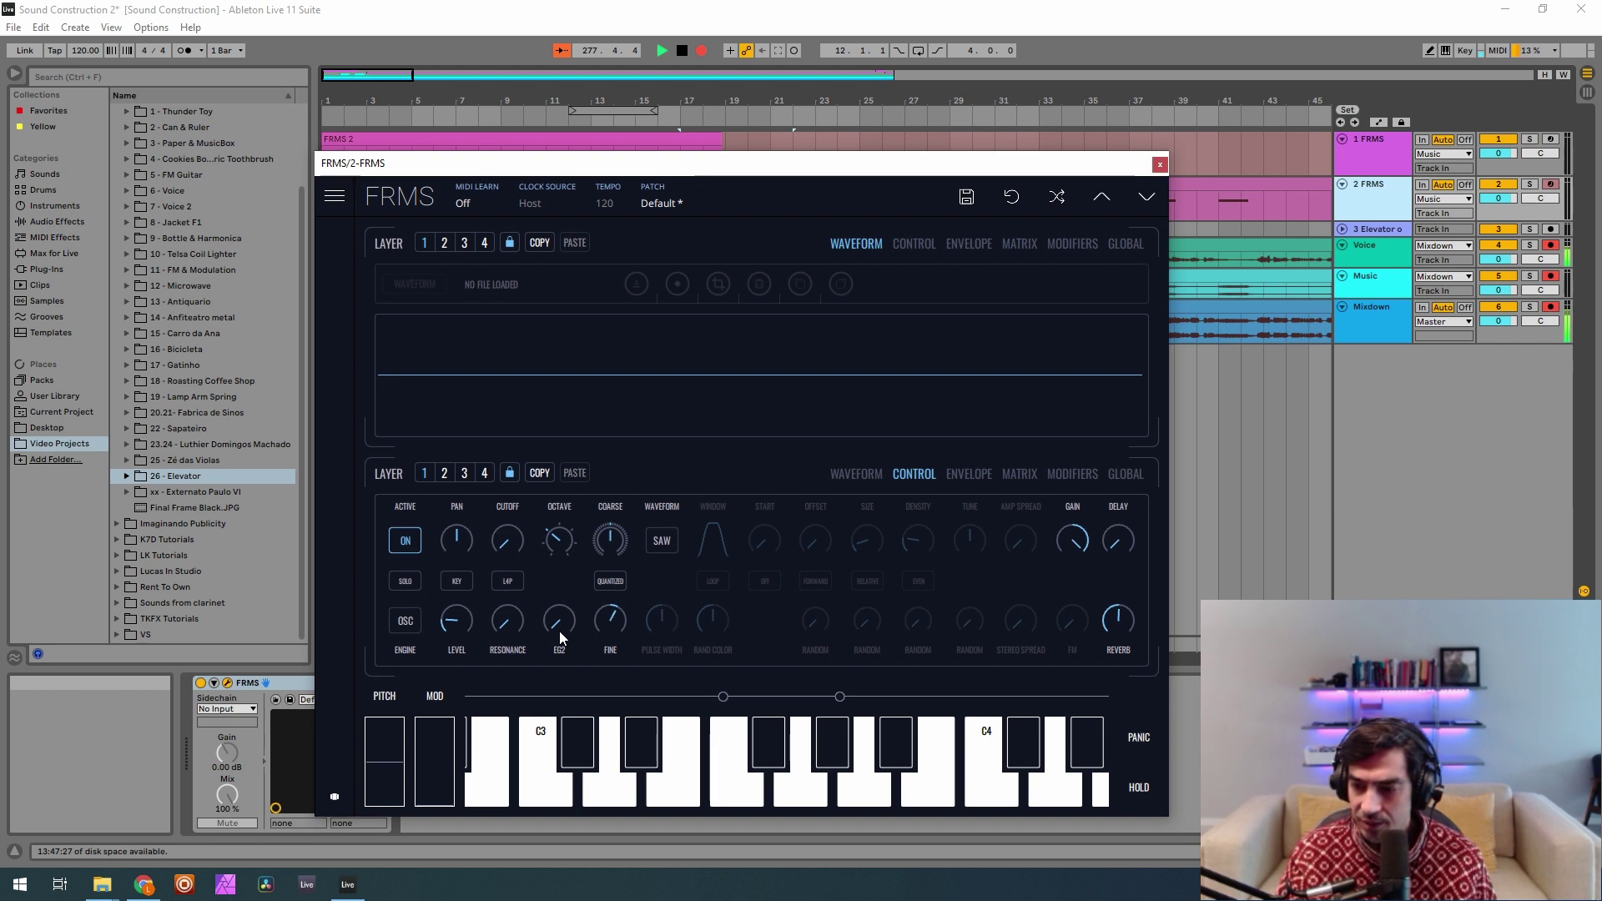
{"action": "left_click", "coordinate": [466, 473]}
{"action": "left_click_drag", "start_coordinate": [569, 613], "coordinate": [554, 506]}
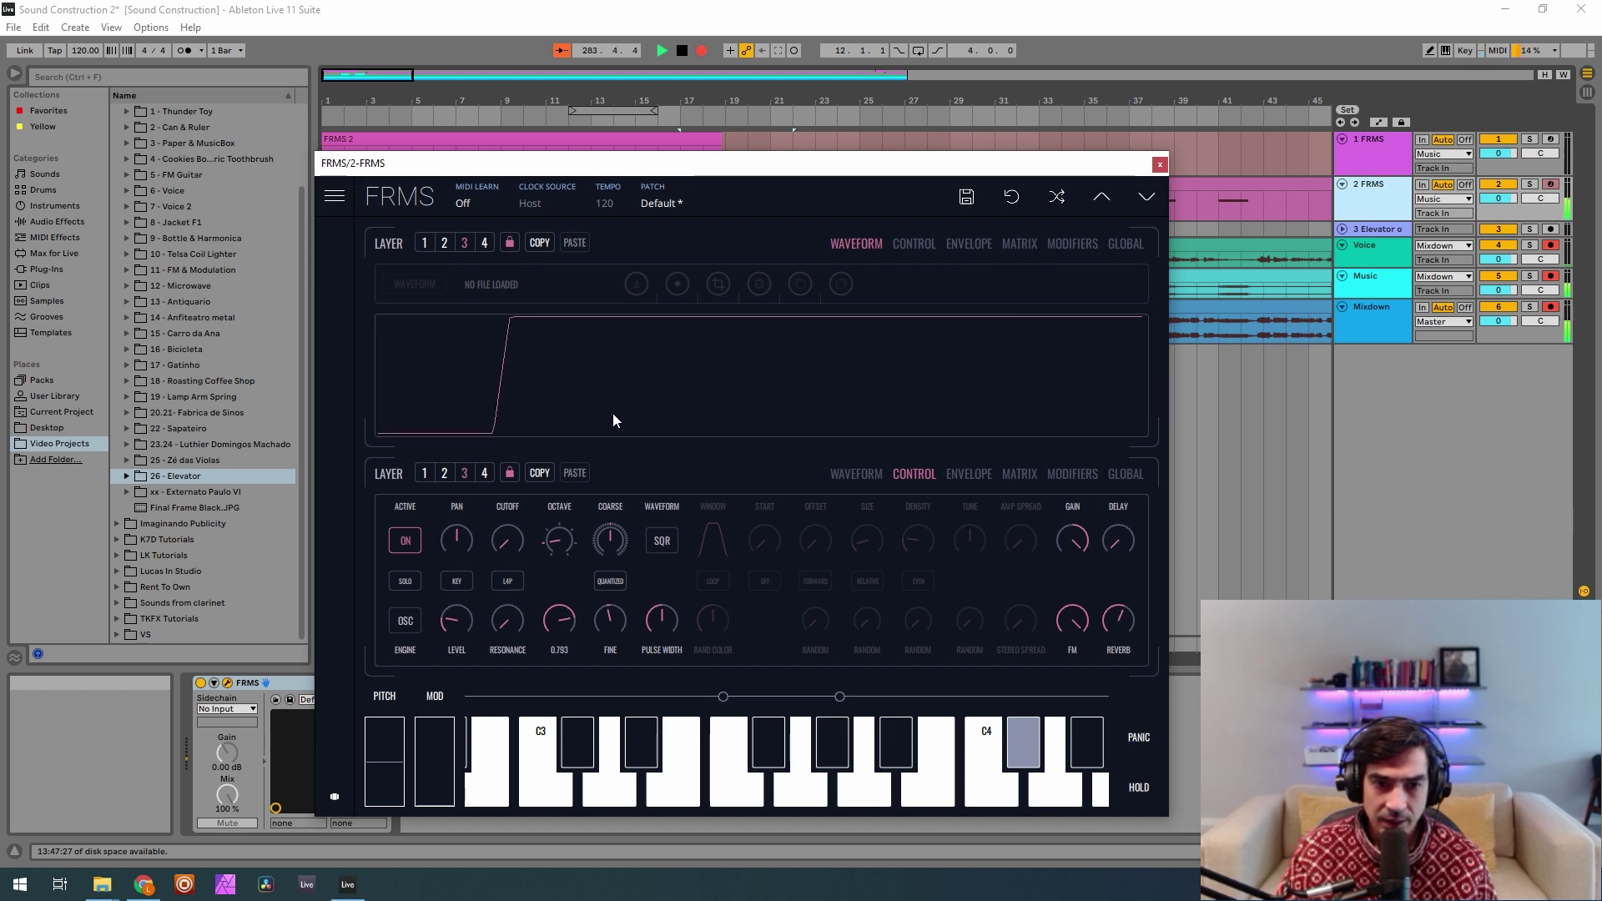
Compare layer 1 in both FRMS instances, leaving the 2 FRMS editor on layer 1.
{"action": "left_click", "coordinate": [1355, 160]}
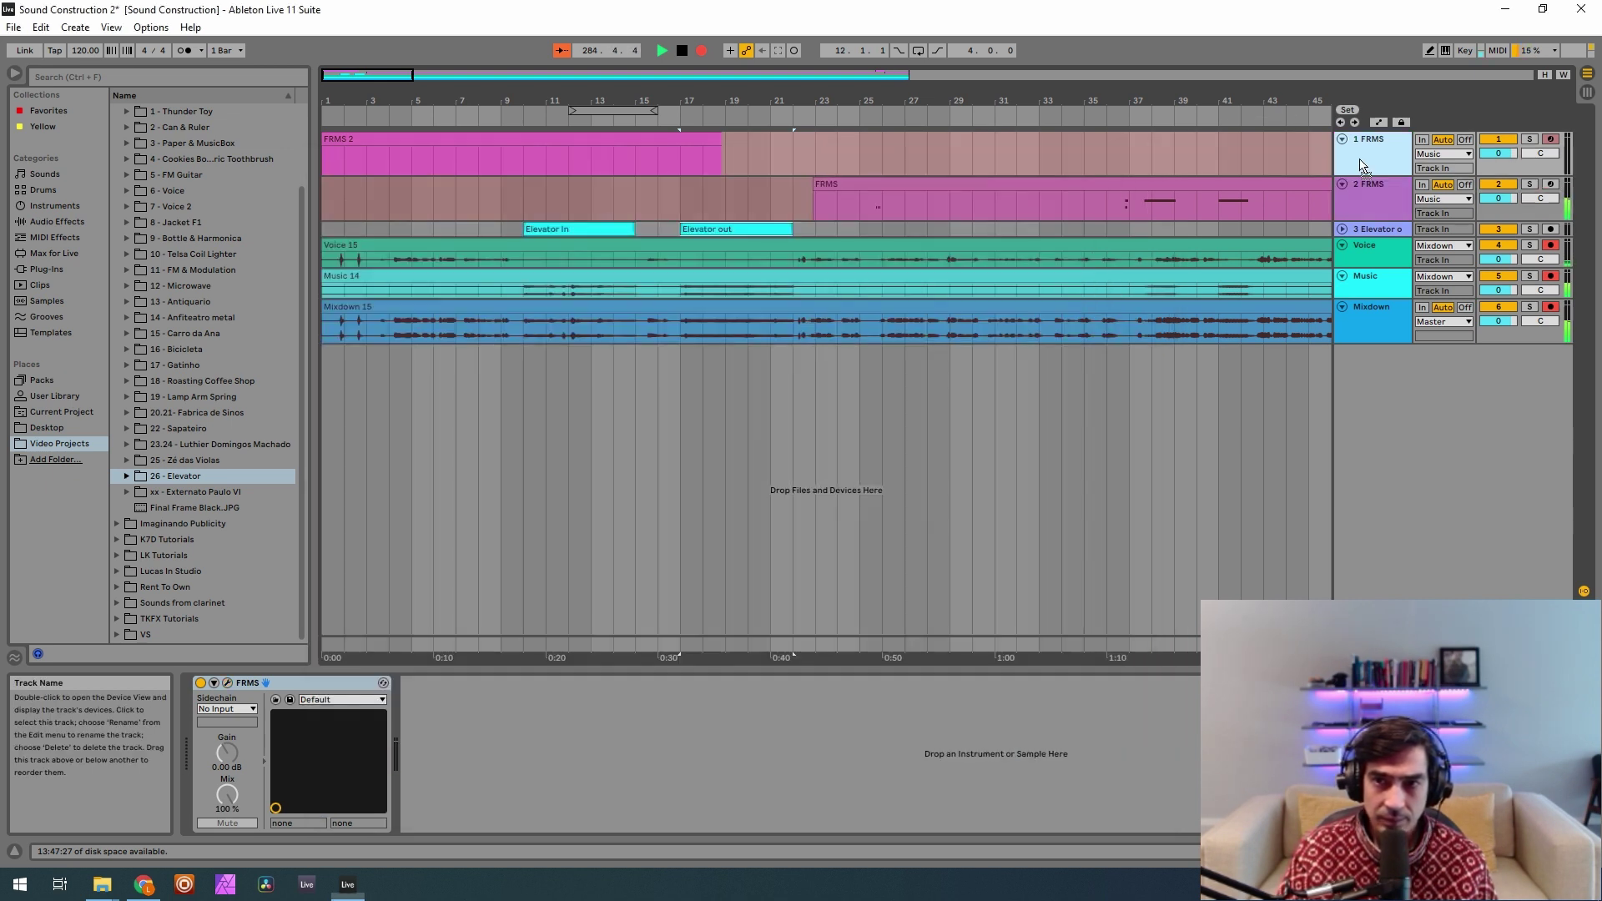
{"action": "left_click", "coordinate": [228, 681]}
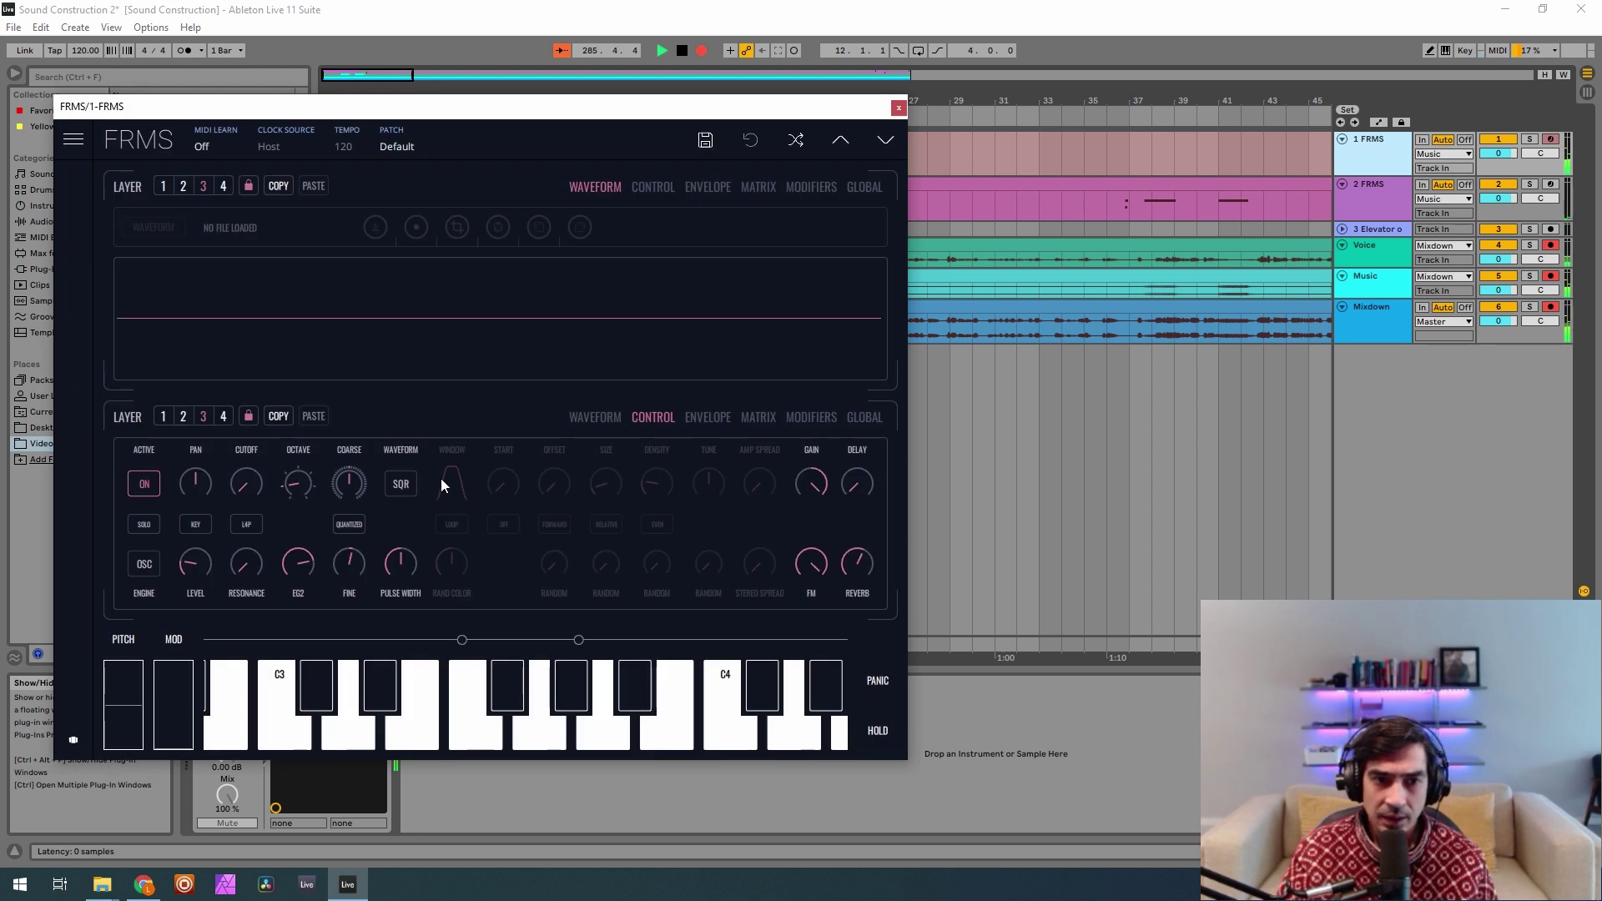
{"action": "left_click", "coordinate": [167, 417]}
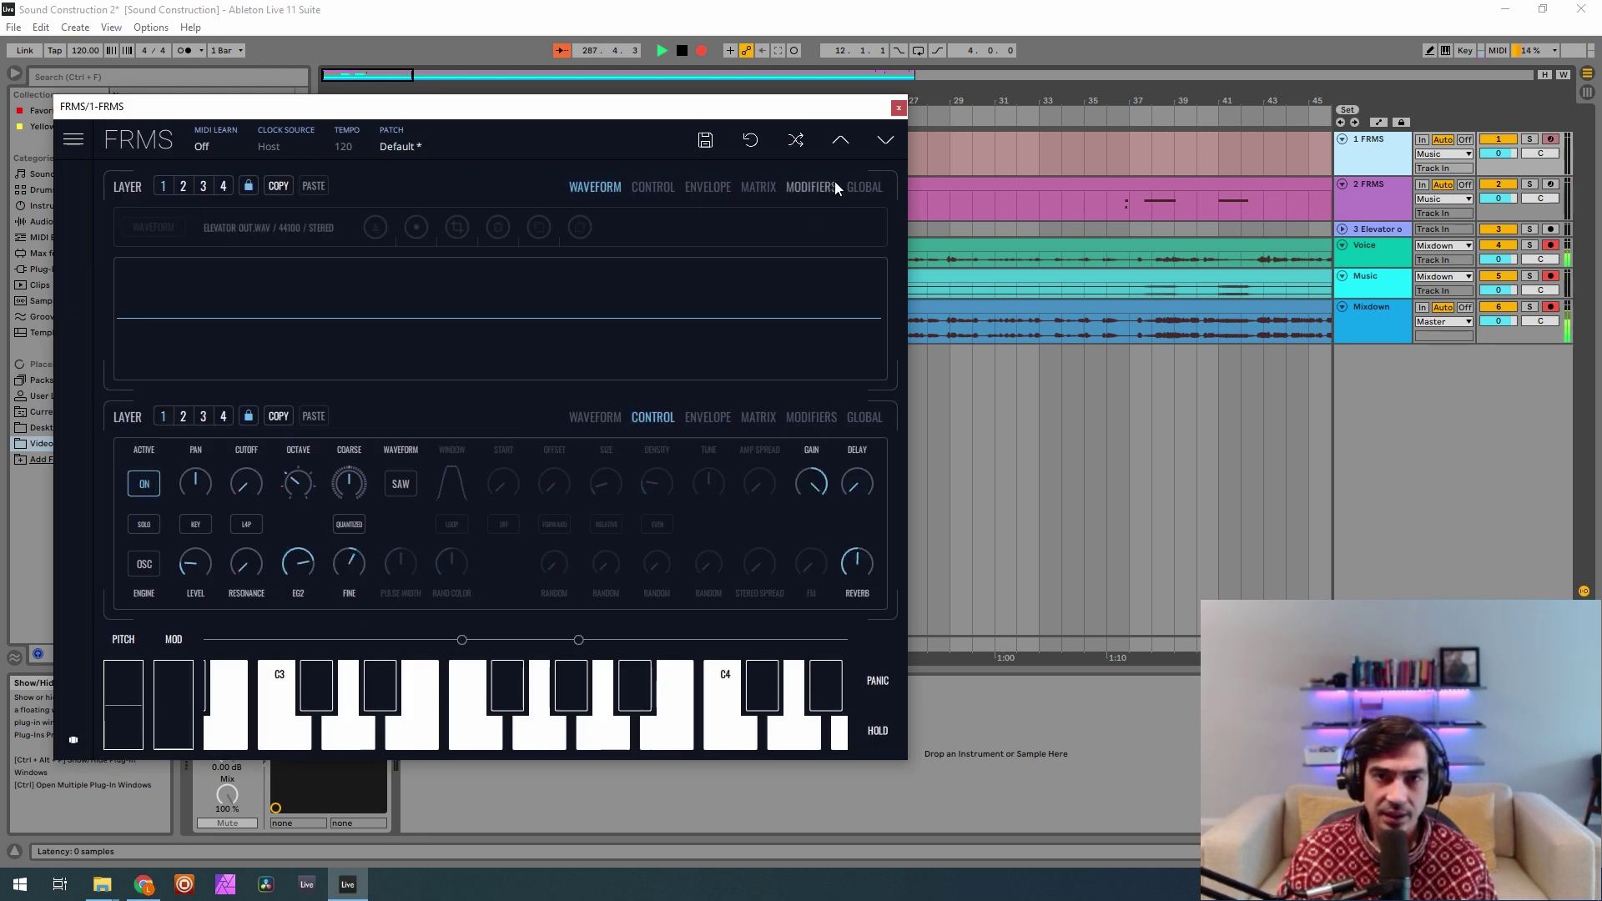
{"action": "left_click", "coordinate": [899, 108]}
{"action": "left_click", "coordinate": [1377, 200]}
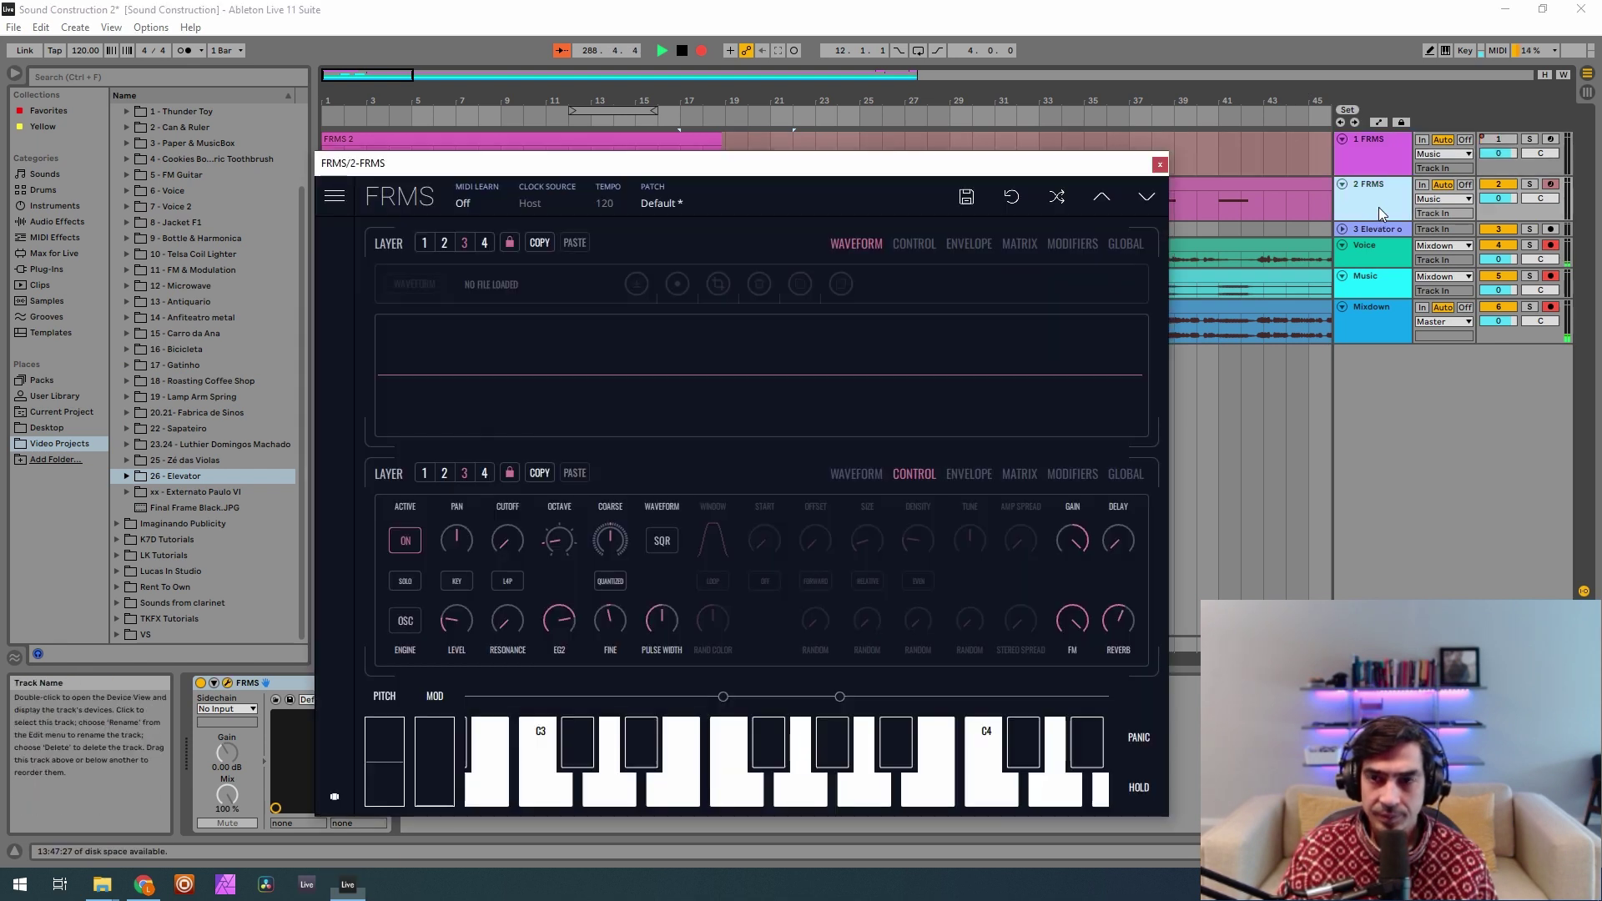
{"action": "left_click", "coordinate": [422, 476]}
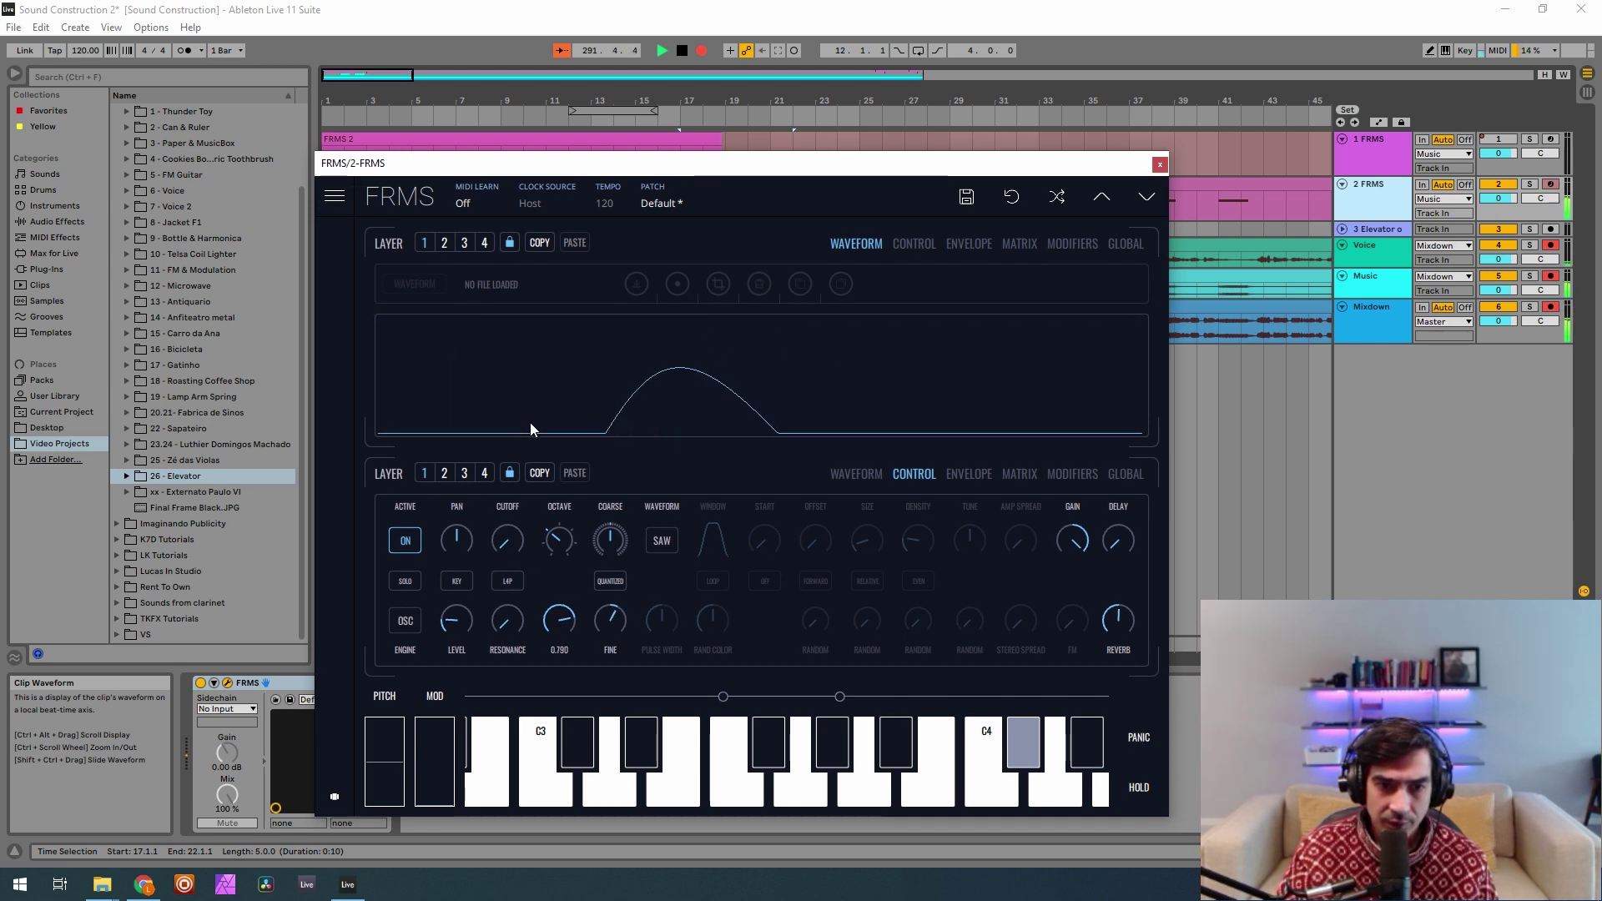
Set LFO 1's rate to 0.450 and its delay to 0.457.
{"action": "left_click", "coordinate": [1050, 474]}
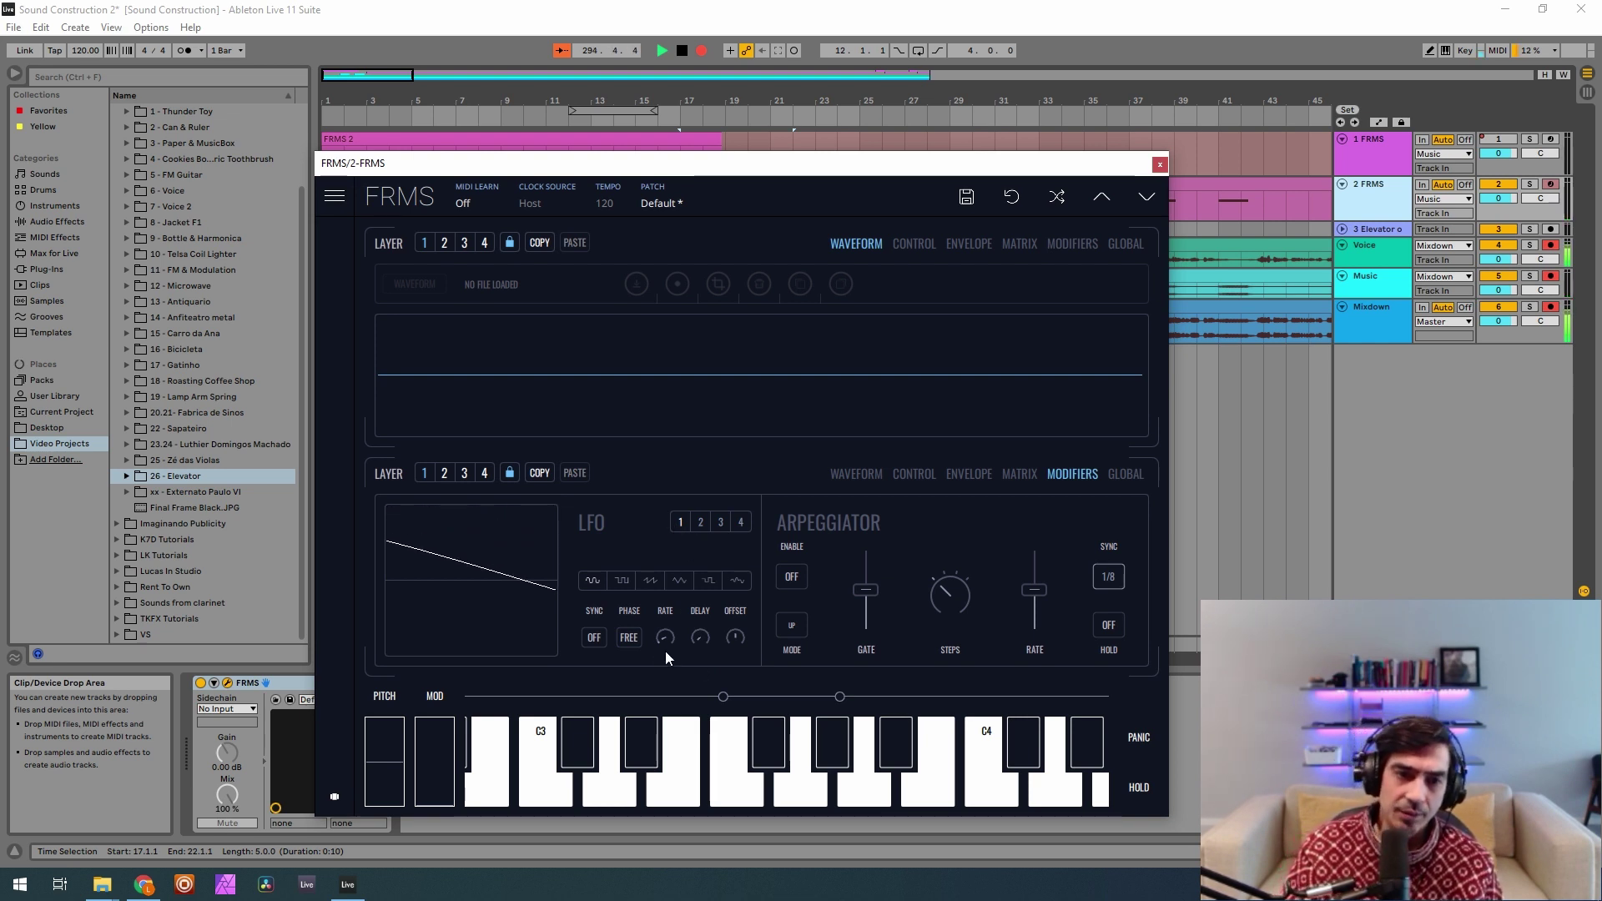
{"action": "mouse_move", "coordinate": [665, 639]}
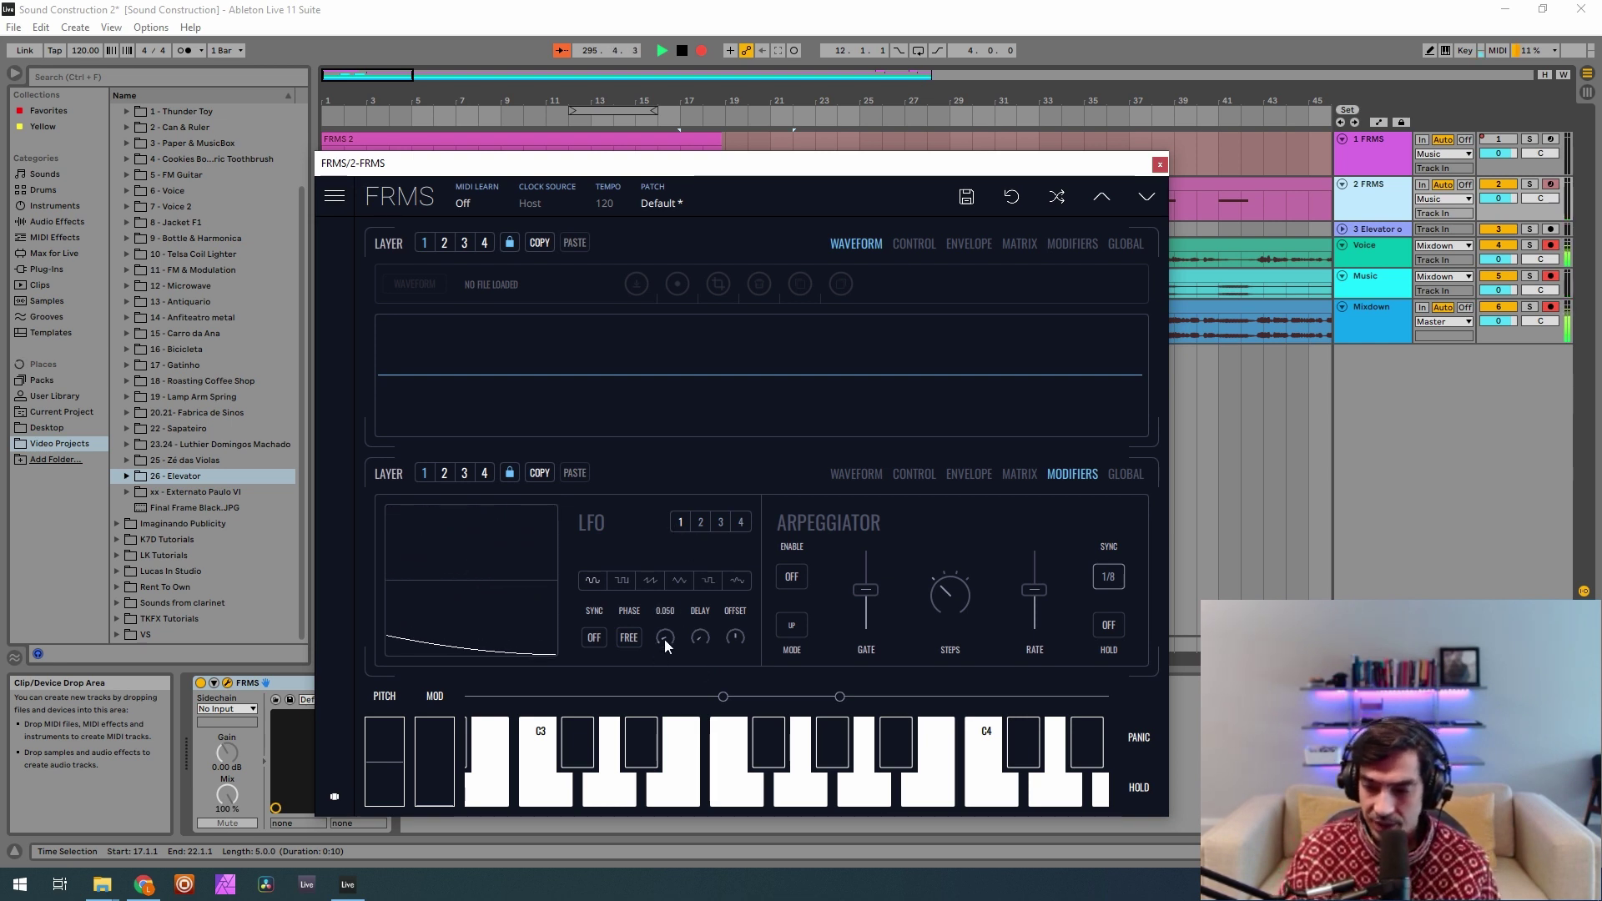
{"action": "left_click_drag", "start_coordinate": [661, 621], "coordinate": [655, 539]}
{"action": "mouse_move", "coordinate": [707, 634]}
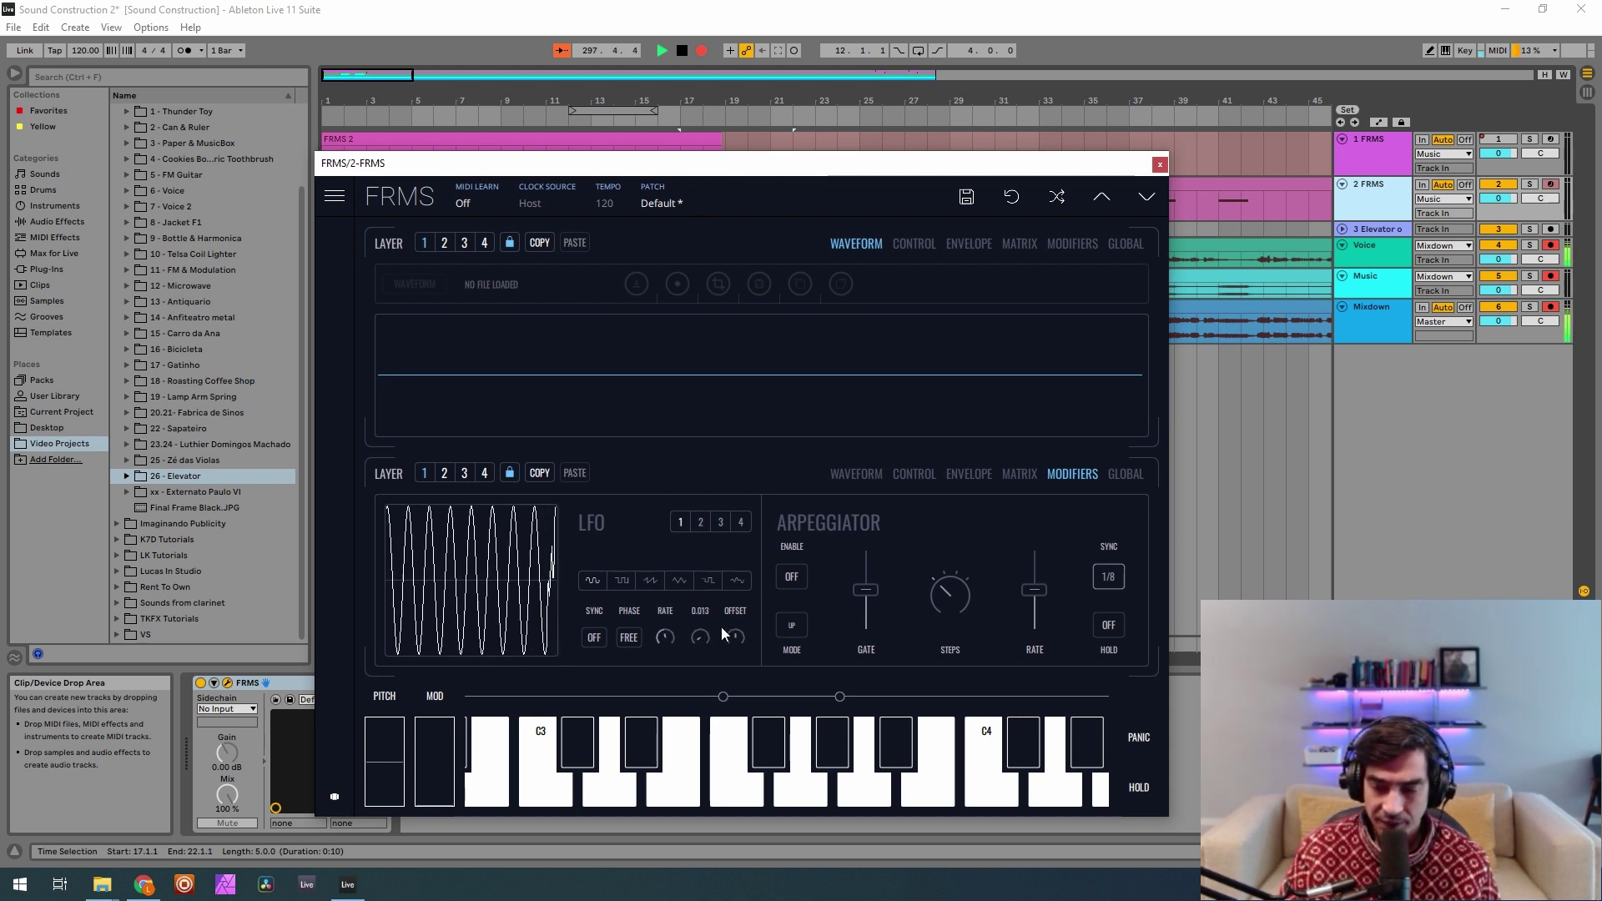
{"action": "left_click_drag", "start_coordinate": [728, 623], "coordinate": [698, 534]}
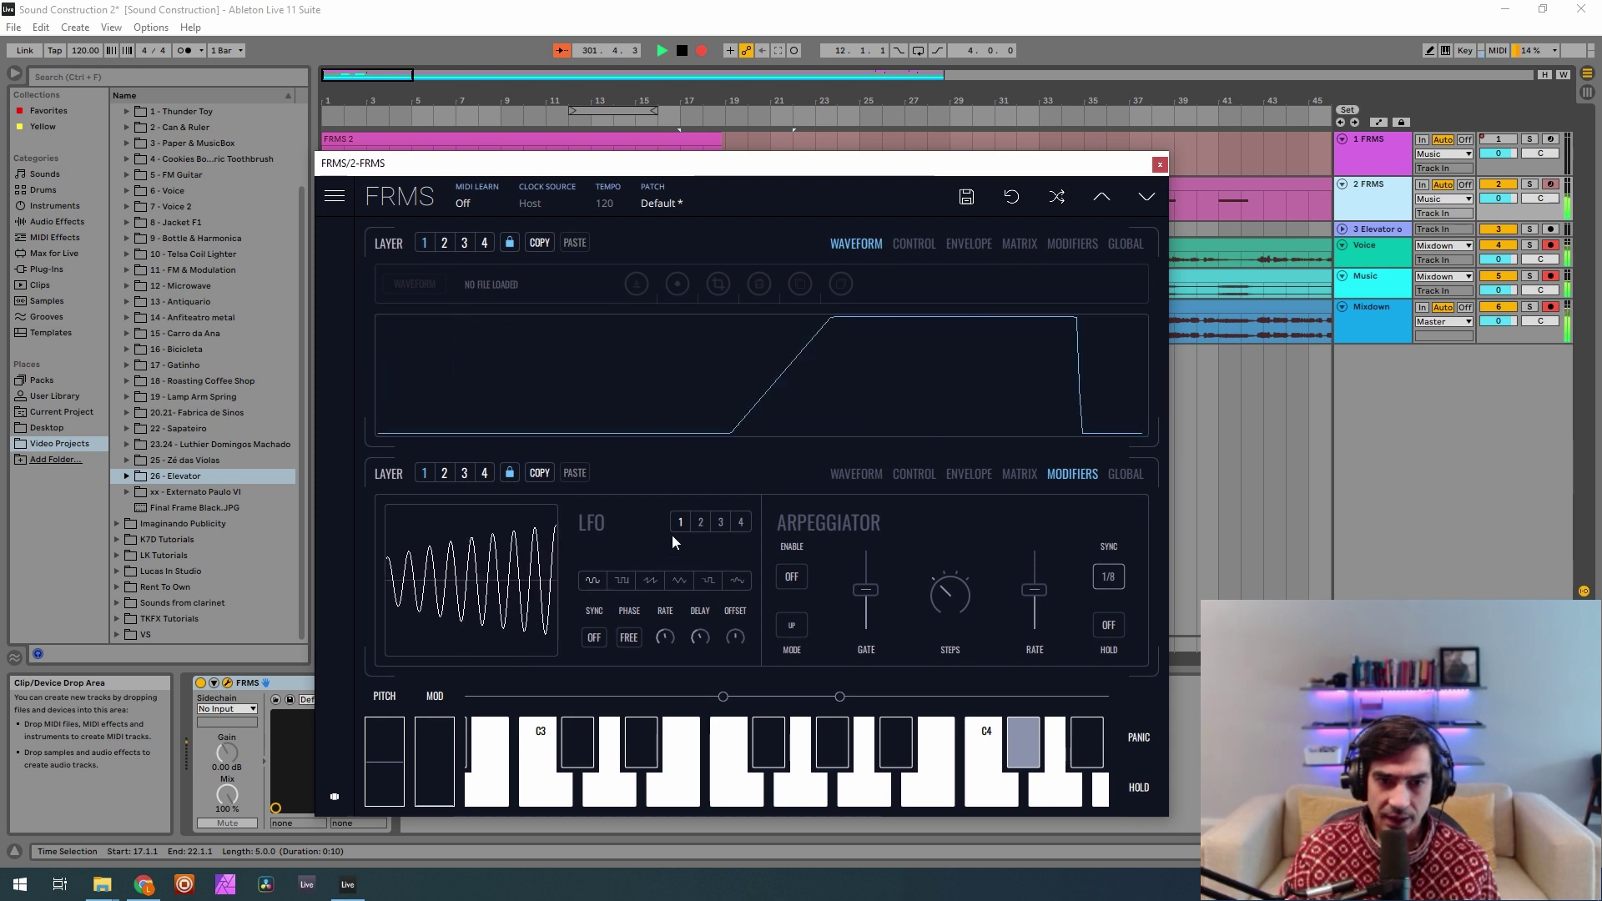
Lower LFO 4's square-wave rate slightly to about 0.417.
{"action": "left_click", "coordinate": [739, 522]}
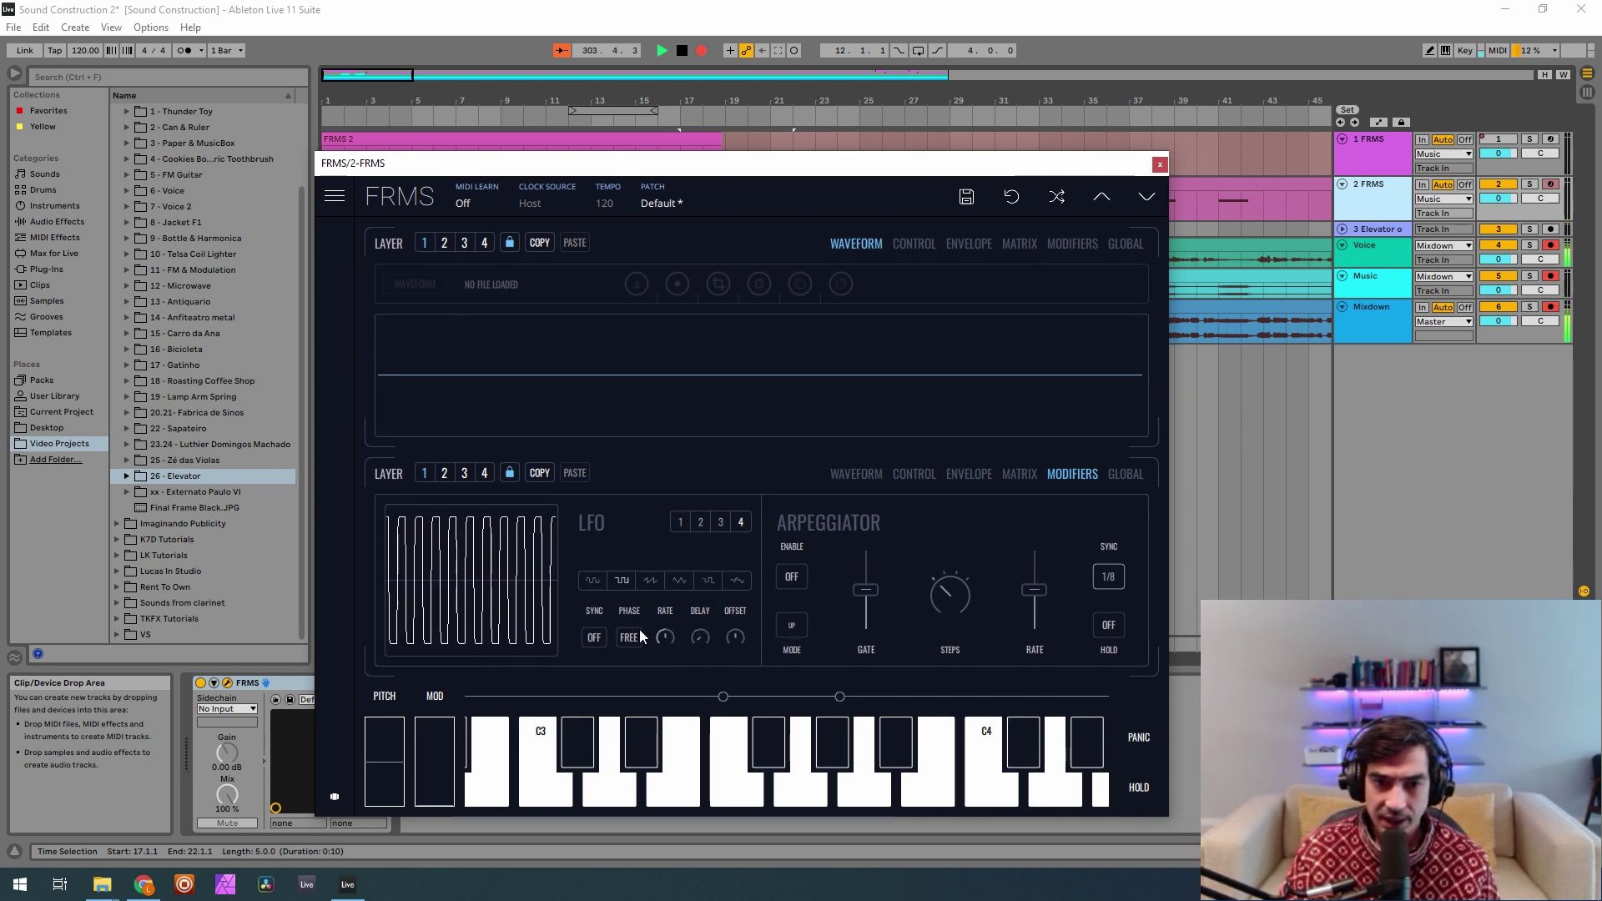
{"action": "mouse_move", "coordinate": [668, 636]}
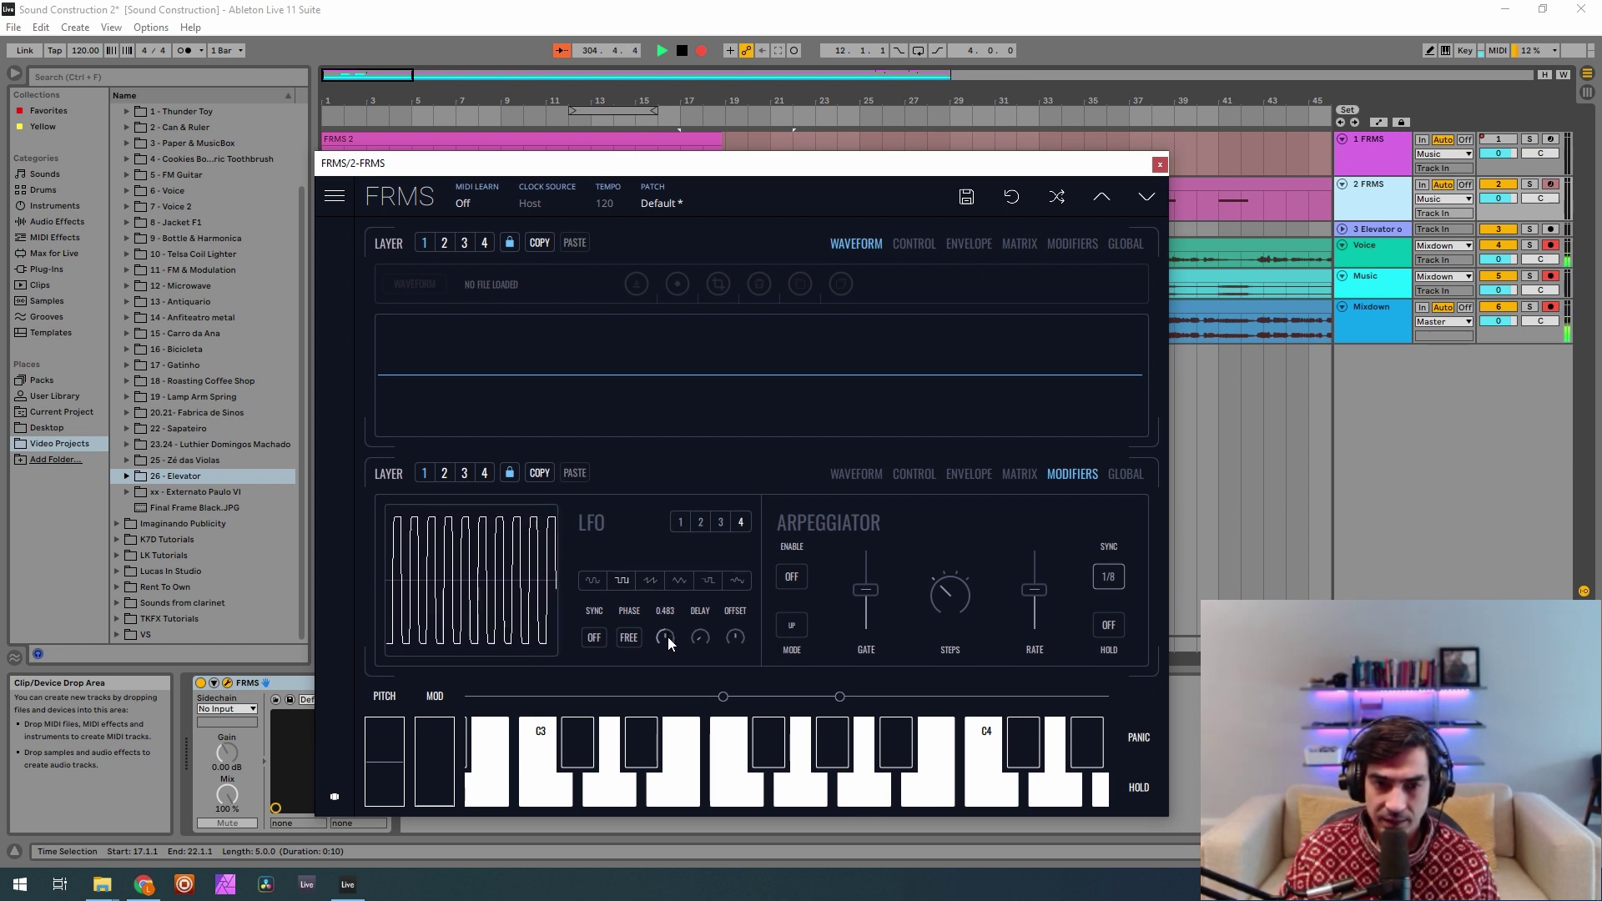
{"action": "left_click_drag", "start_coordinate": [668, 641], "coordinate": [654, 654]}
On layer 1, route LFO 4 slightly to pitch and EG 2 fully to resonance.
{"action": "left_click", "coordinate": [1017, 473]}
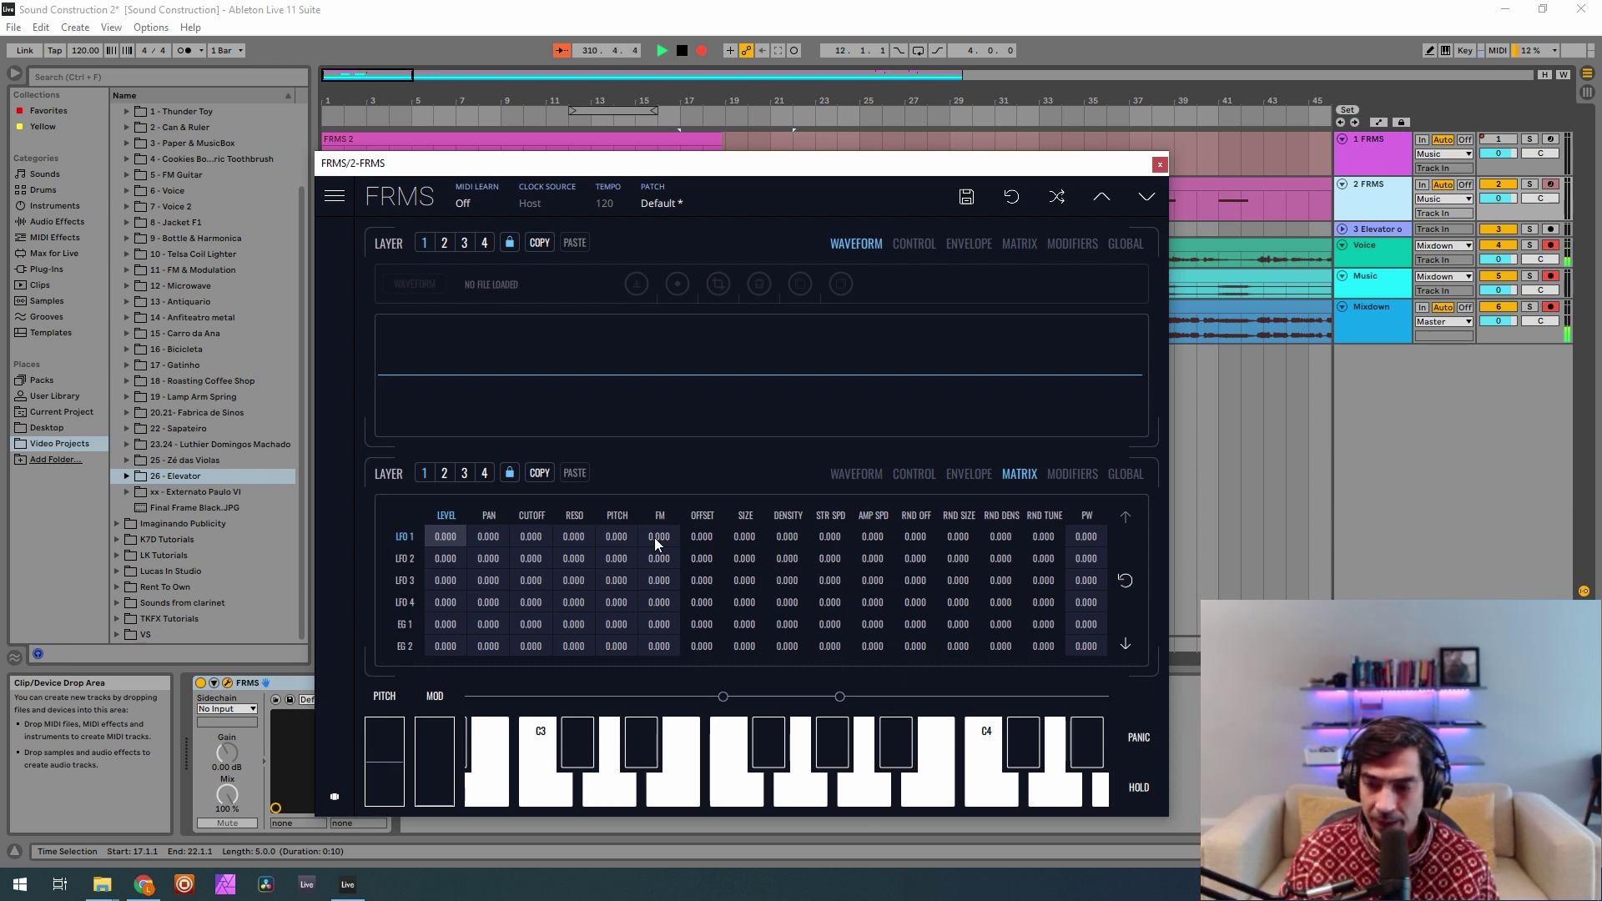
{"action": "left_click", "coordinate": [623, 598]}
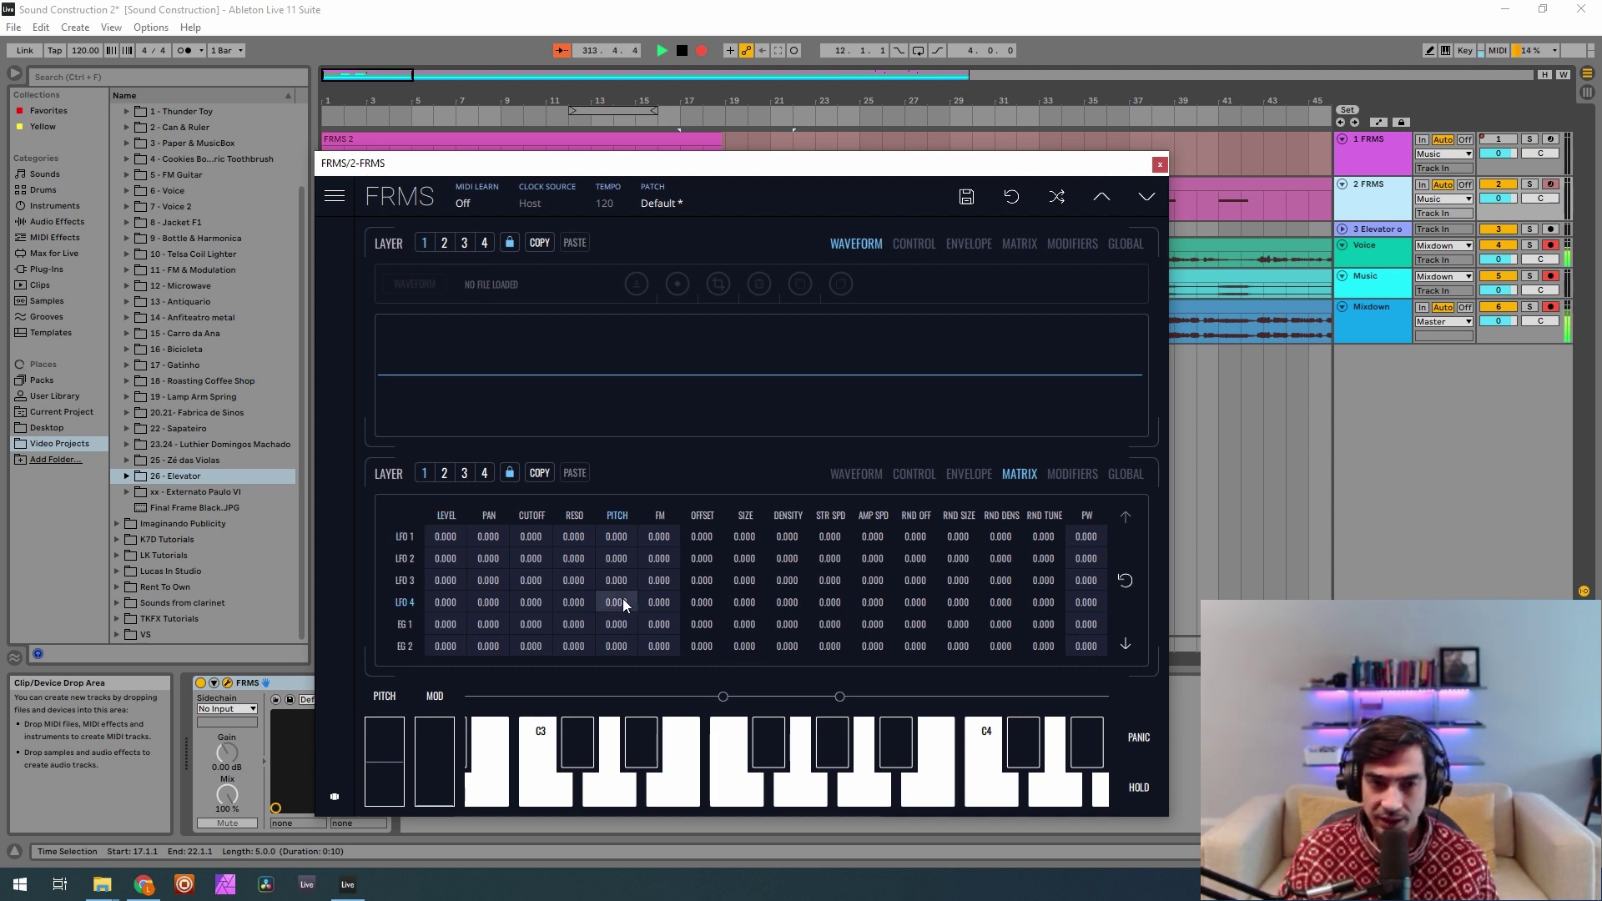
{"action": "left_click_drag", "start_coordinate": [623, 598], "coordinate": [618, 562]}
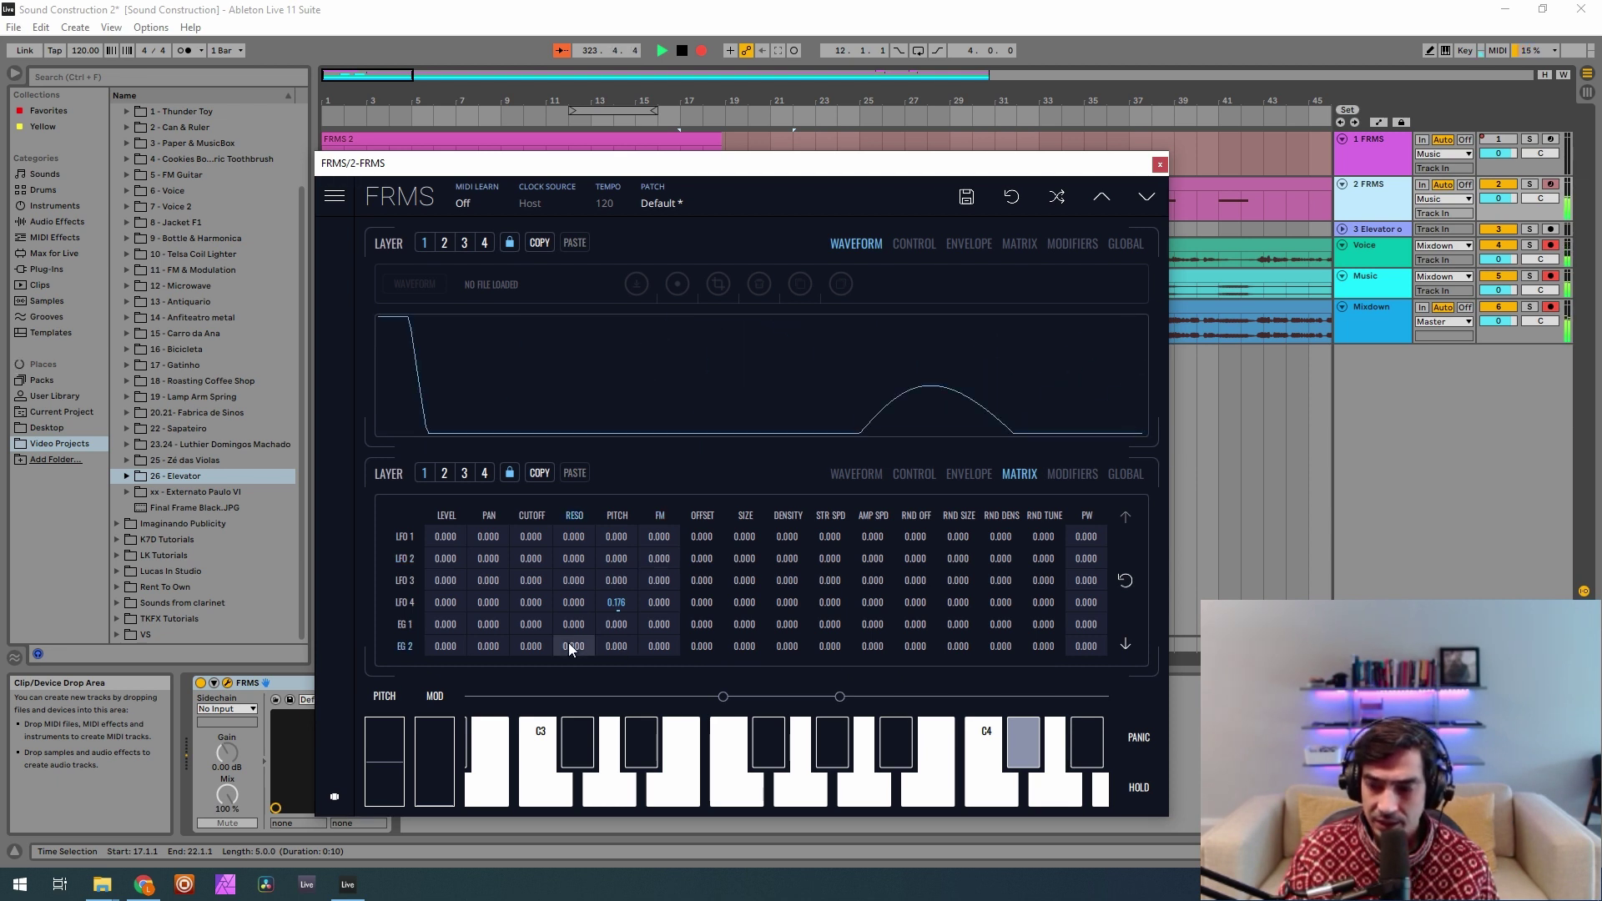
{"action": "left_click_drag", "start_coordinate": [568, 643], "coordinate": [569, 184]}
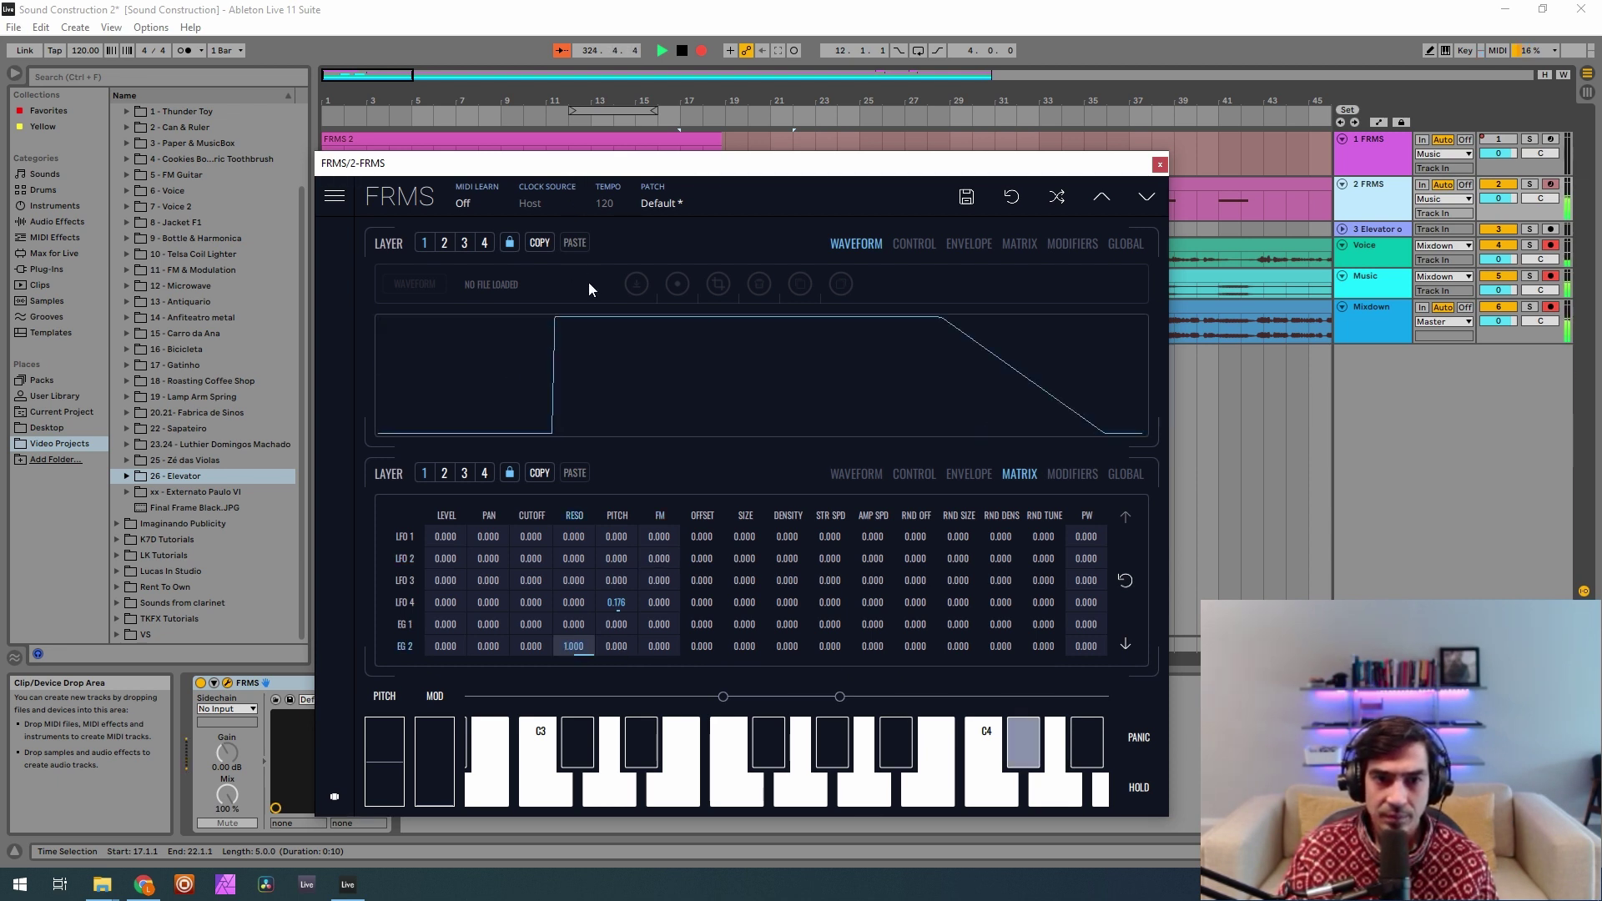
On layer 3, route LFO 1 to pitch at 0.180 and EG 2 to resonance at 1.000.
{"action": "left_click", "coordinate": [464, 473]}
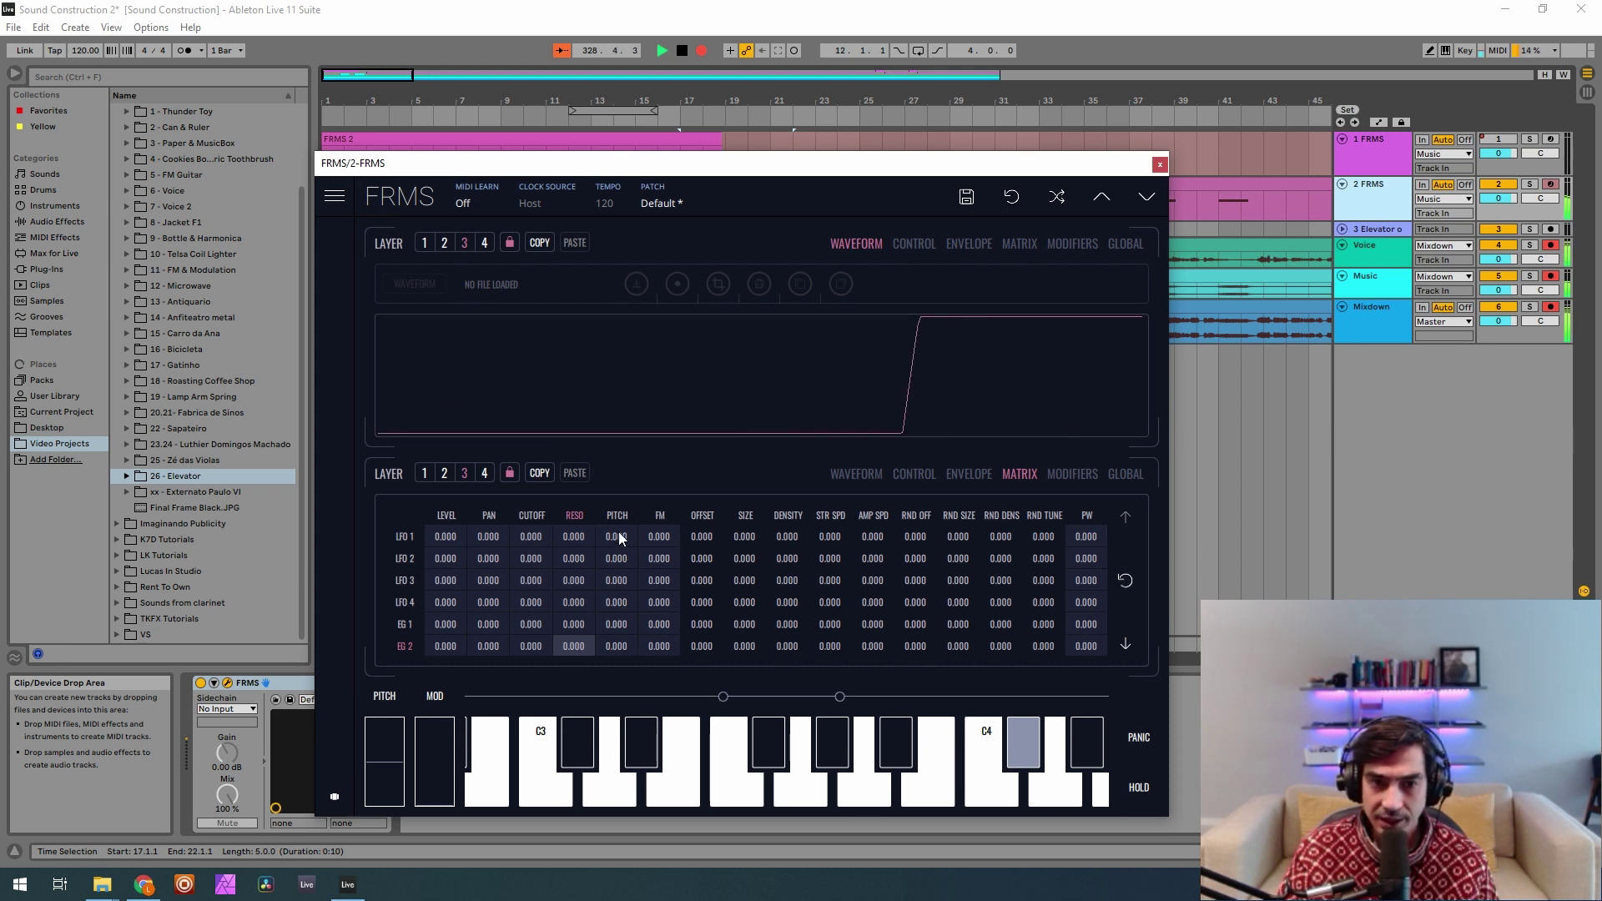
{"action": "left_click_drag", "start_coordinate": [614, 537], "coordinate": [621, 457]}
{"action": "left_click_drag", "start_coordinate": [637, 528], "coordinate": [658, 499]}
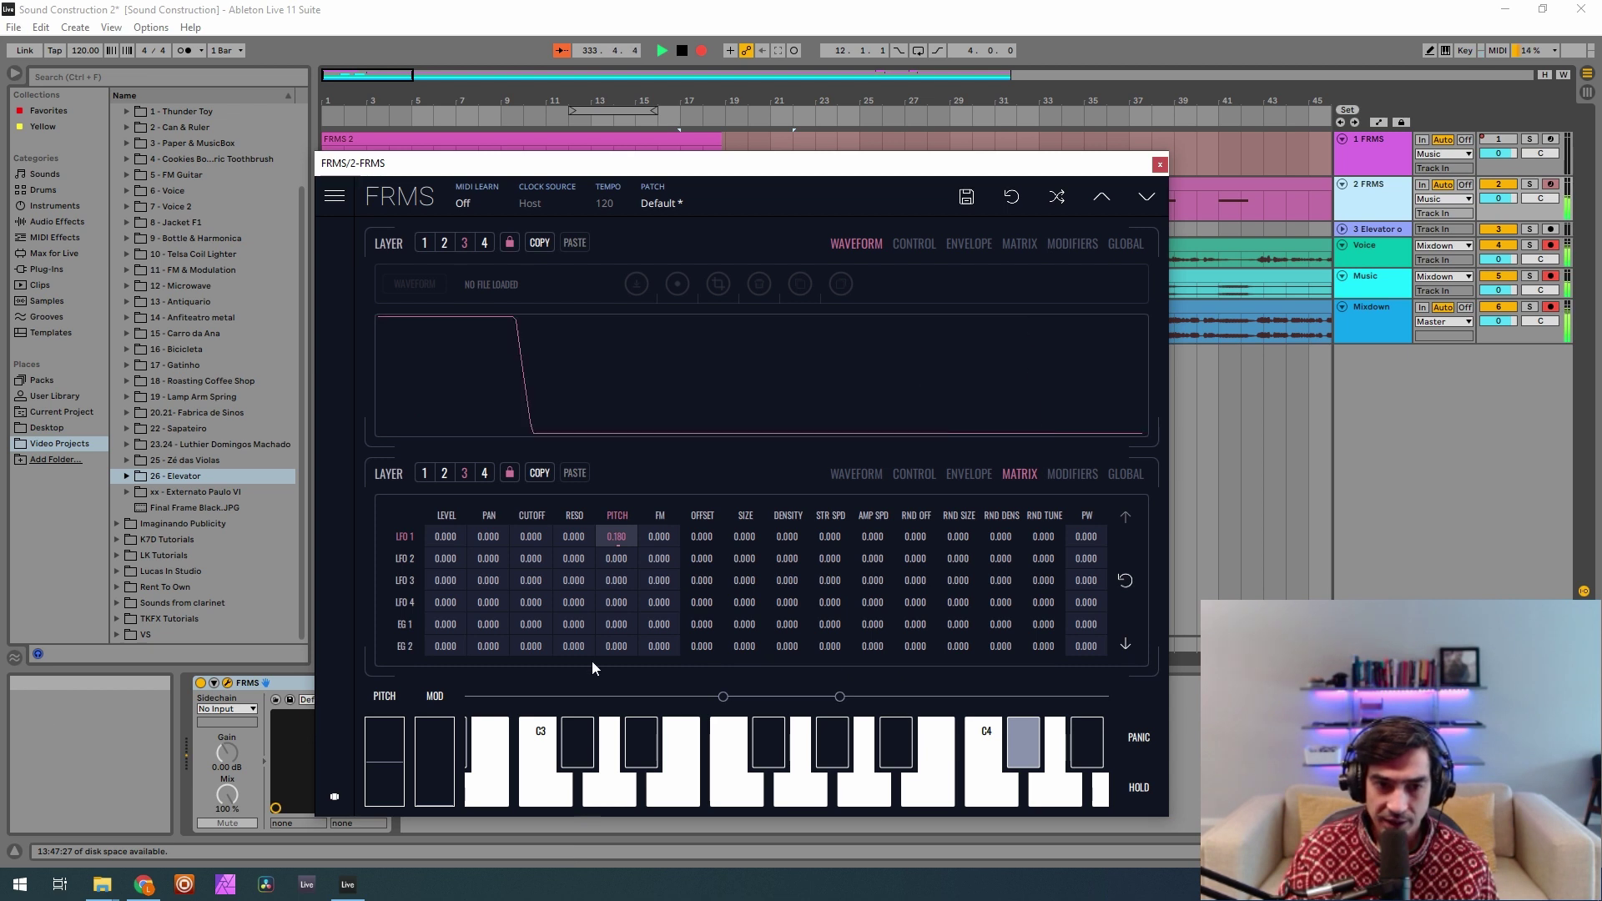
{"action": "left_click_drag", "start_coordinate": [569, 649], "coordinate": [603, 209]}
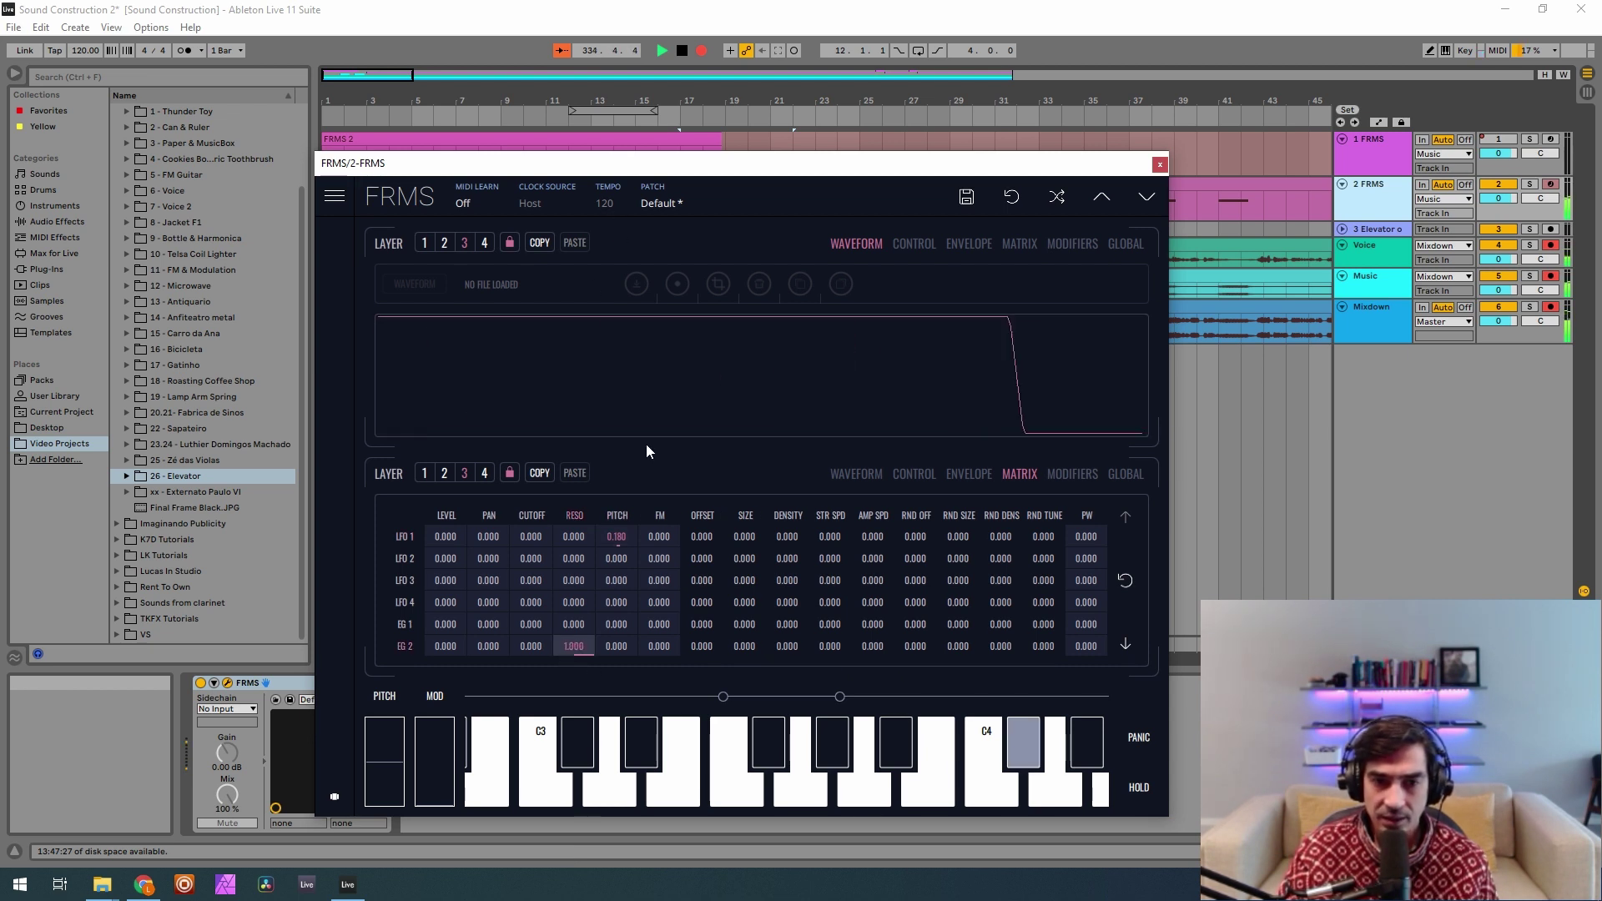
Check layer 4's Elevator In granular controls, then turn ON layer 2 playing Elevator Out.wav.
{"action": "left_click", "coordinate": [485, 473]}
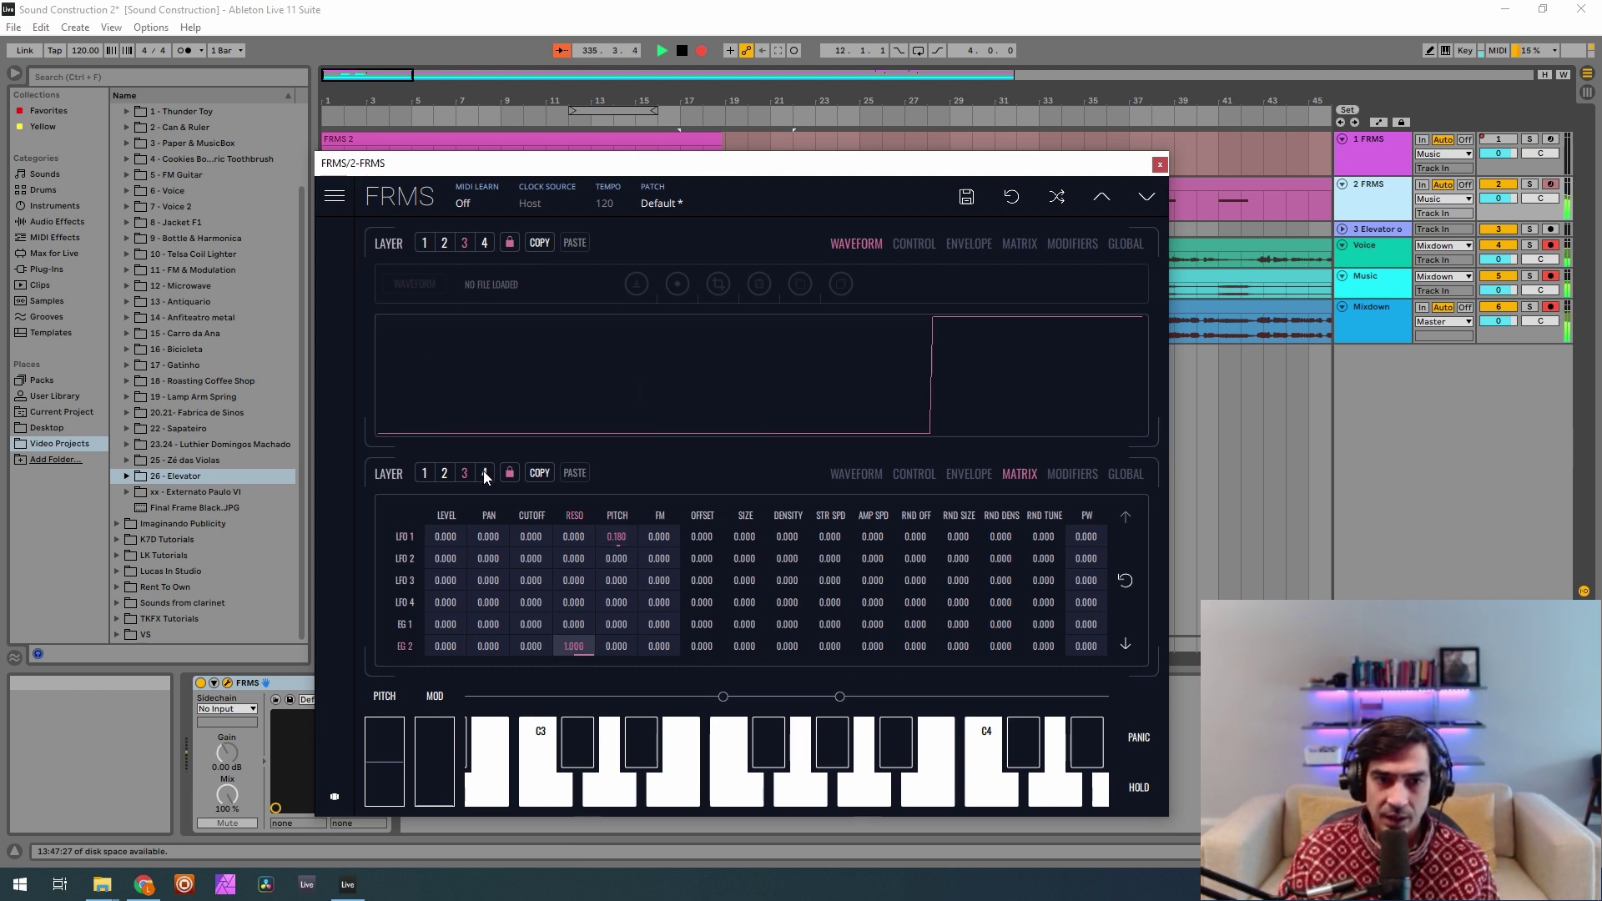
{"action": "left_click", "coordinate": [905, 473]}
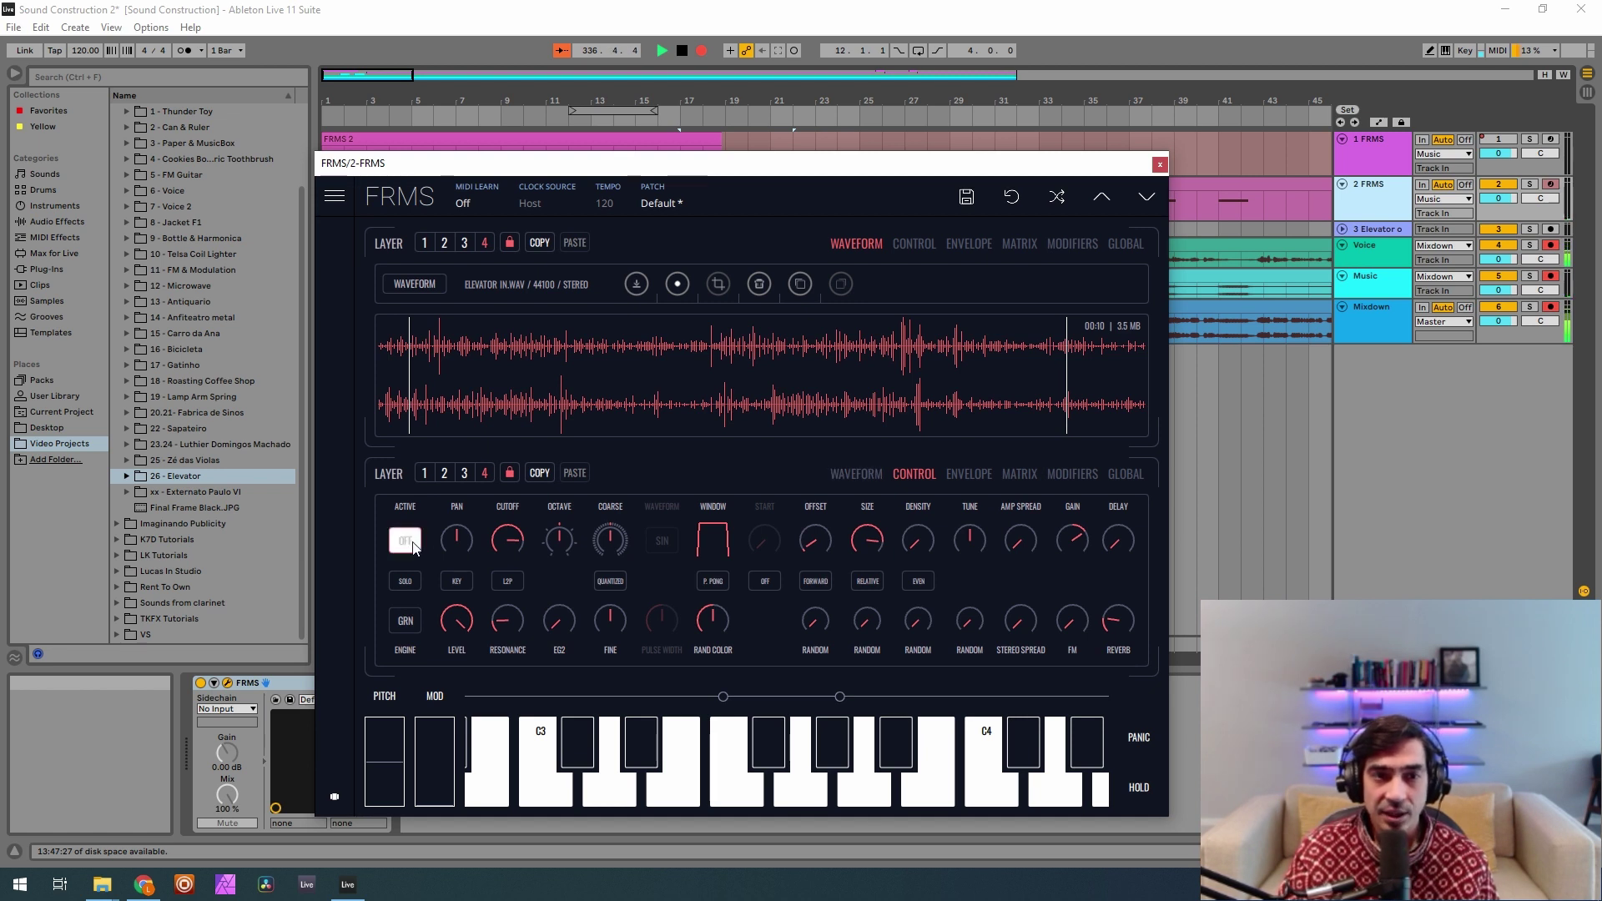
{"action": "left_click", "coordinate": [444, 474]}
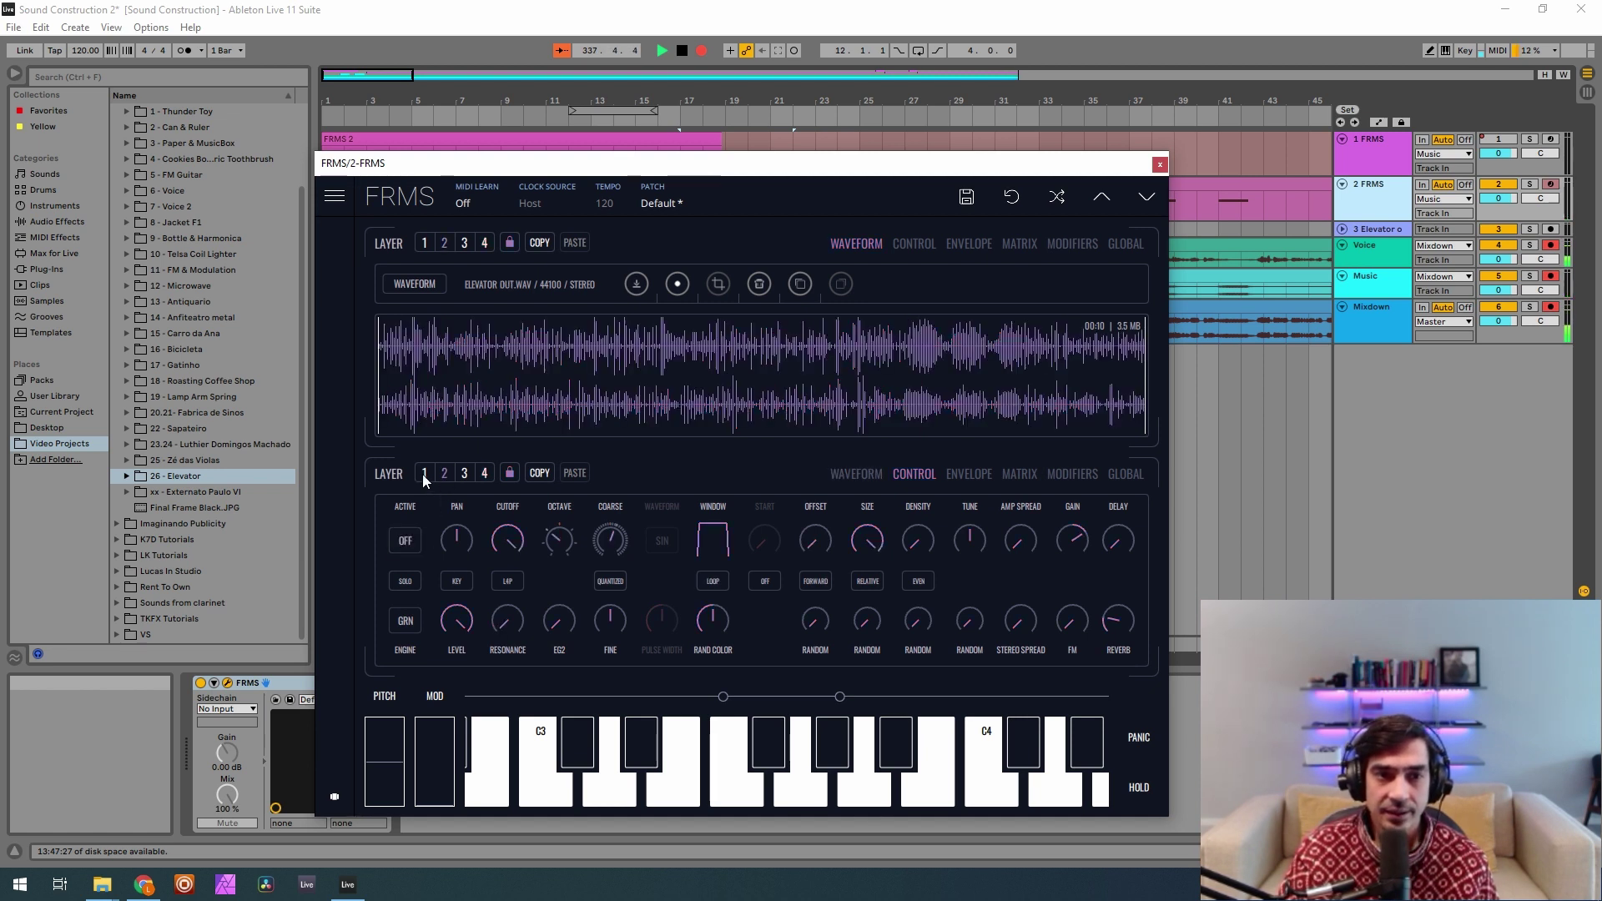
{"action": "left_click", "coordinate": [405, 541]}
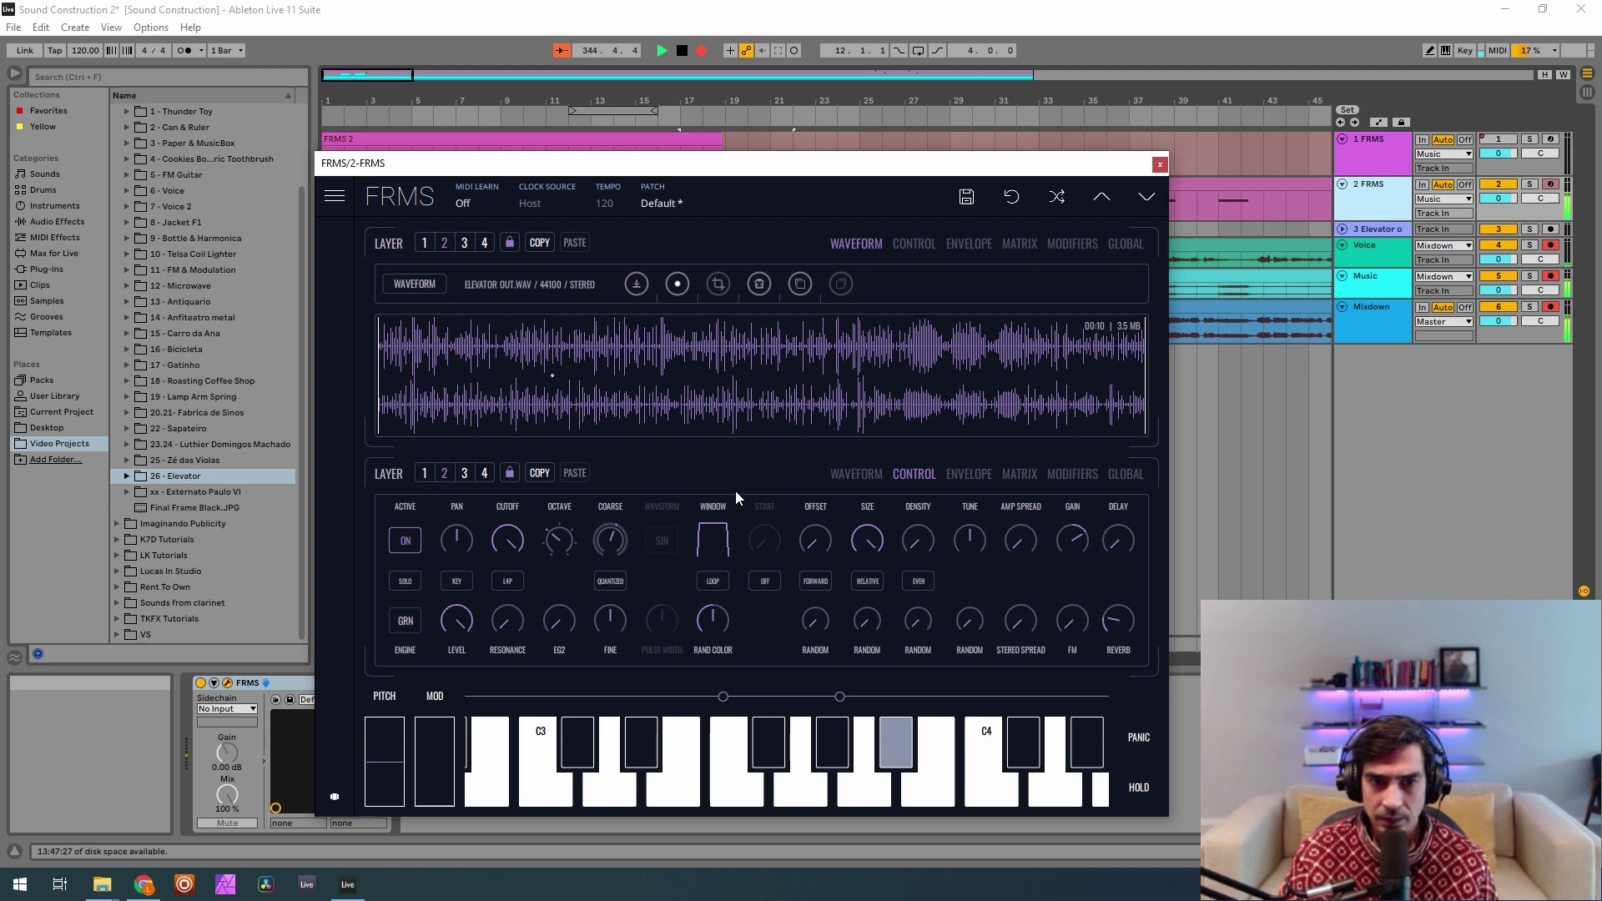
Audition the layers by switching layer 3 off and toggling layer 1 off and on.
{"action": "left_click", "coordinate": [424, 243]}
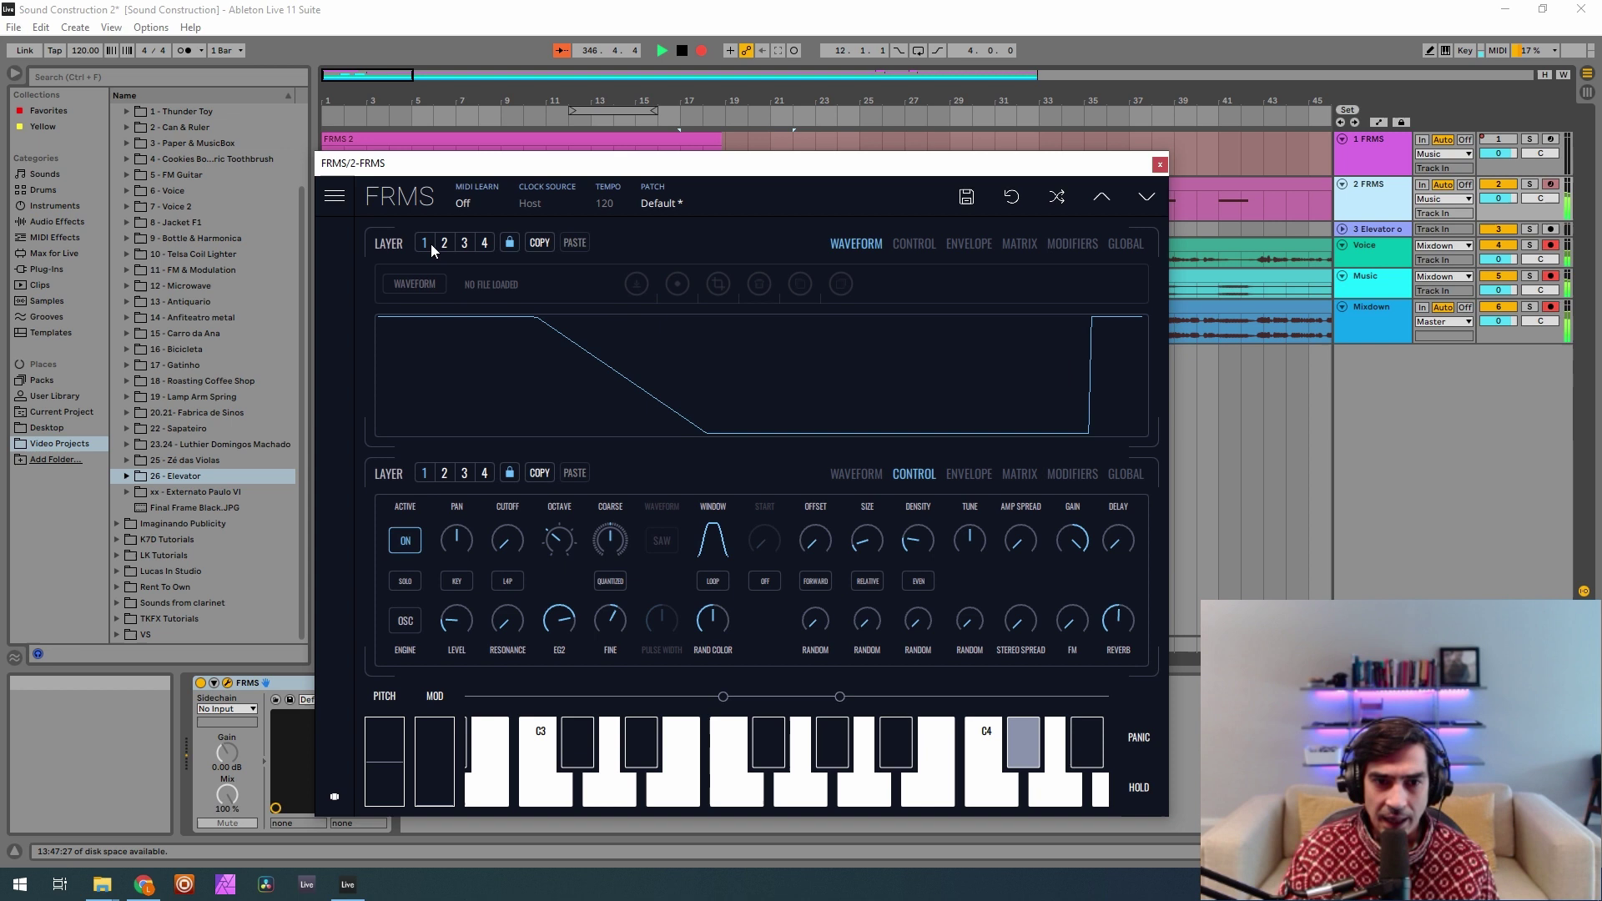
{"action": "left_click", "coordinate": [464, 473]}
{"action": "left_click", "coordinate": [406, 542]}
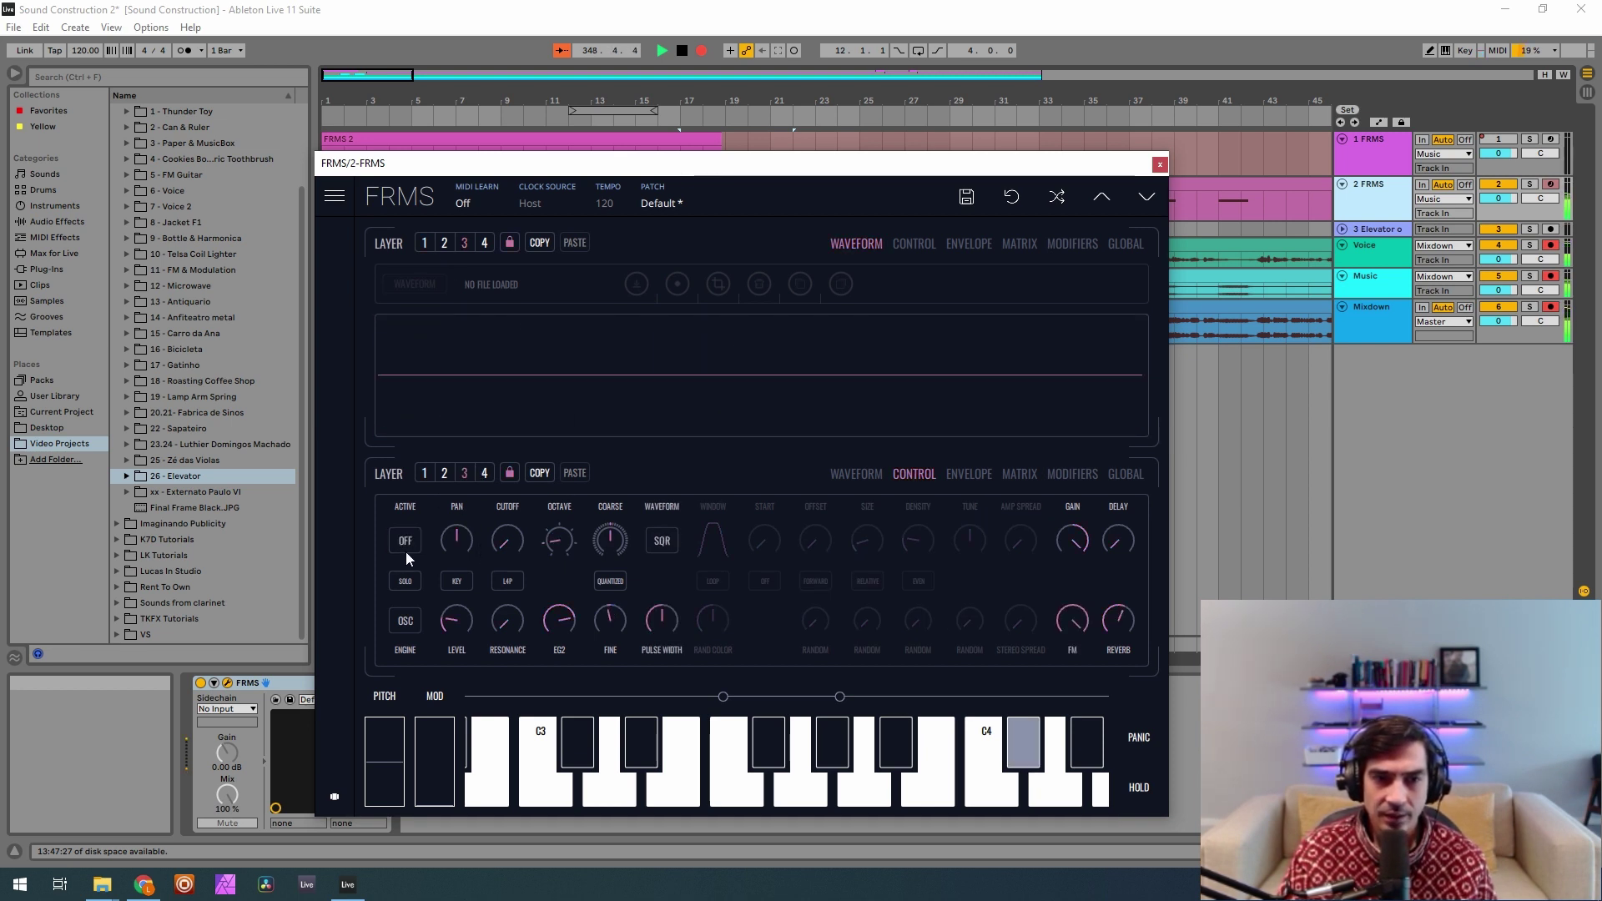
{"action": "left_click", "coordinate": [424, 473]}
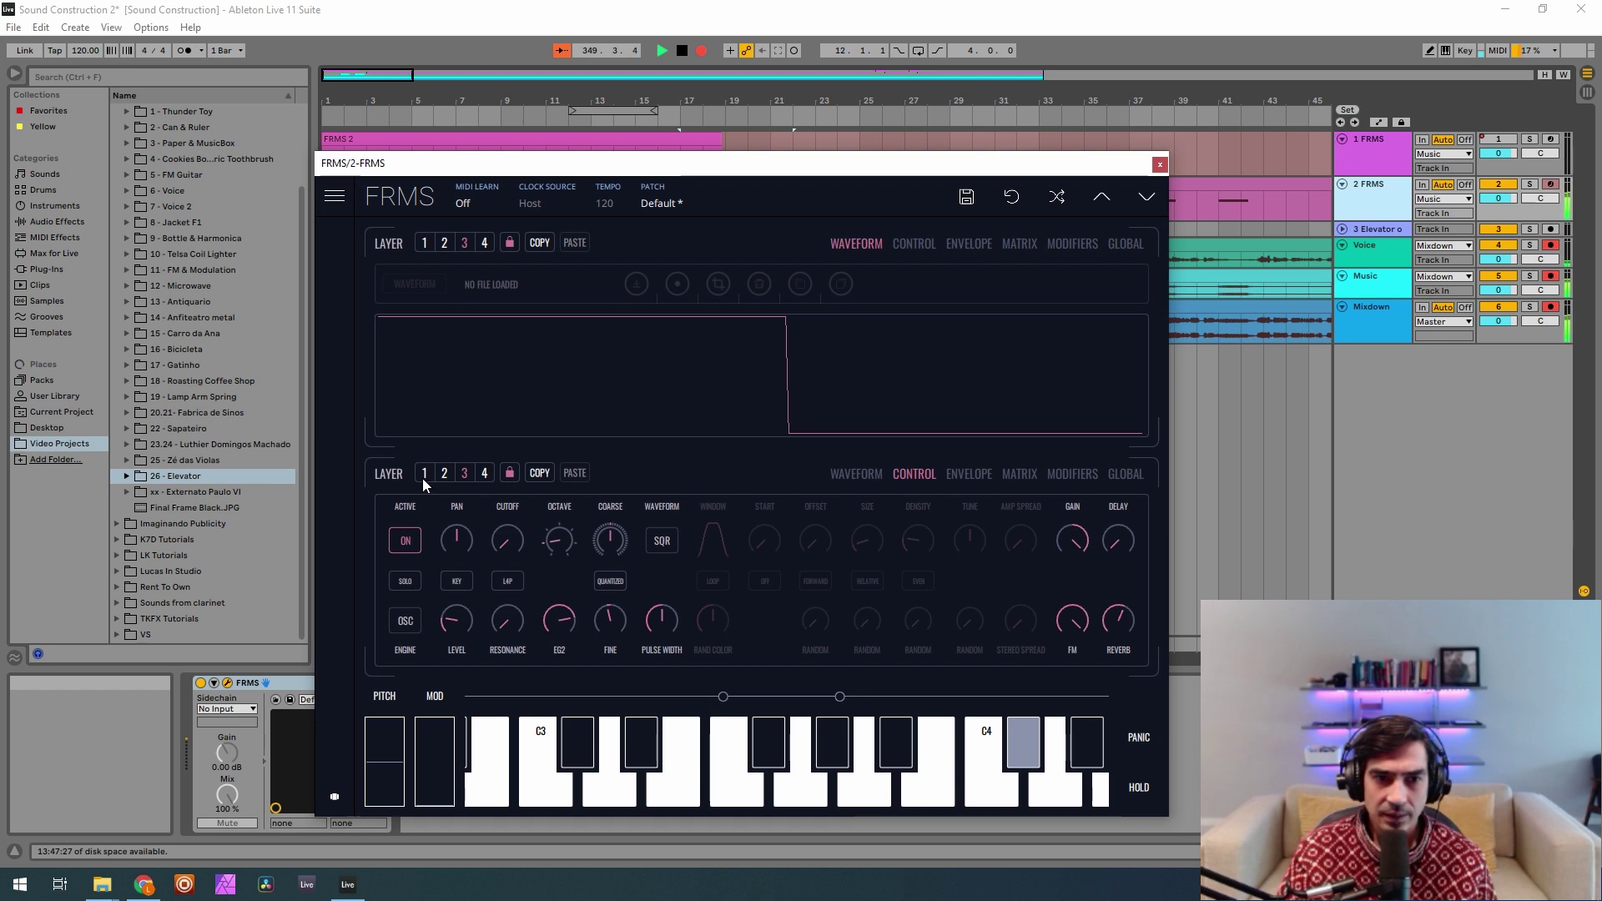
{"action": "left_click", "coordinate": [407, 545]}
{"action": "left_click", "coordinate": [407, 543]}
Set layer 1's EG2 amount to 0 and layer 3's EG2 amount to 0.217.
{"action": "left_click_drag", "start_coordinate": [559, 622], "coordinate": [584, 829]}
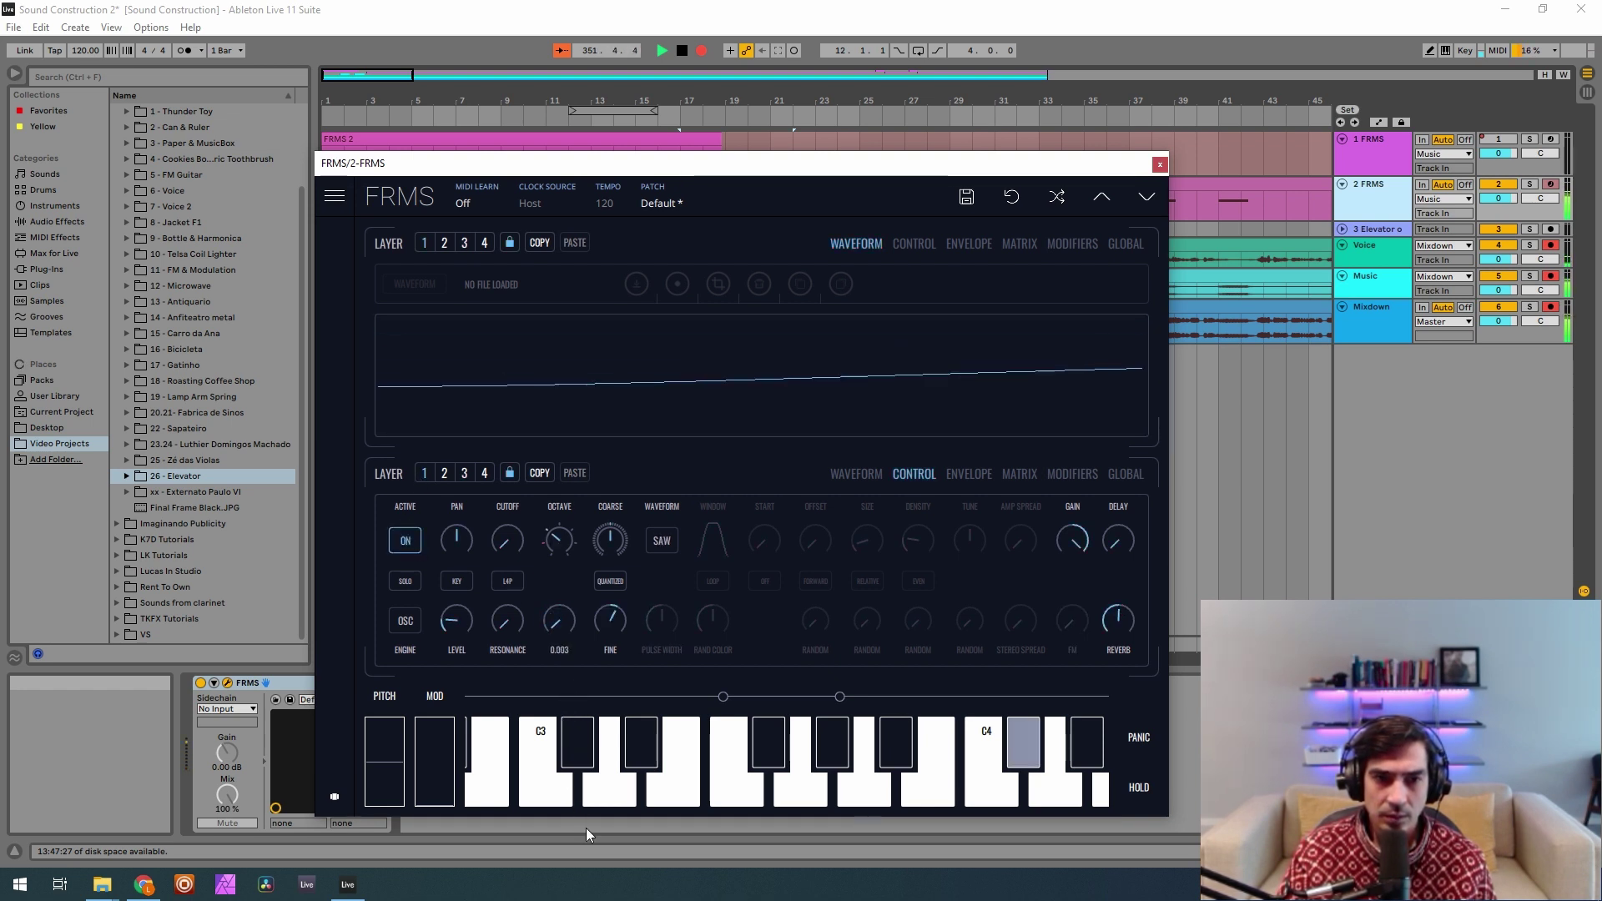
{"action": "left_click", "coordinate": [458, 477]}
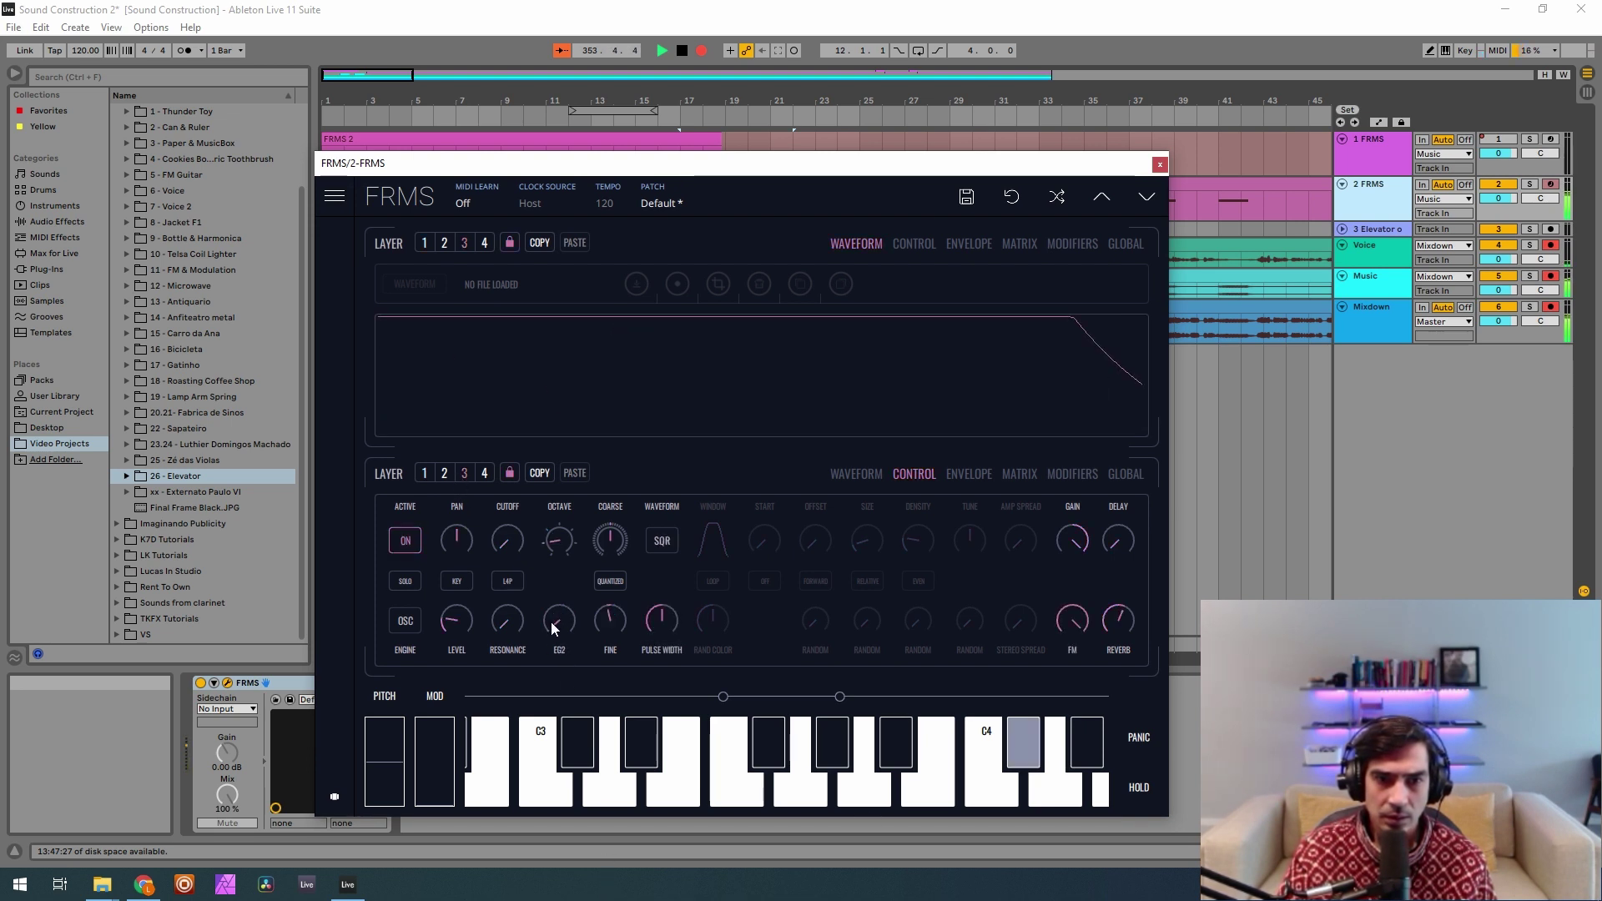
{"action": "left_click_drag", "start_coordinate": [556, 622], "coordinate": [554, 536]}
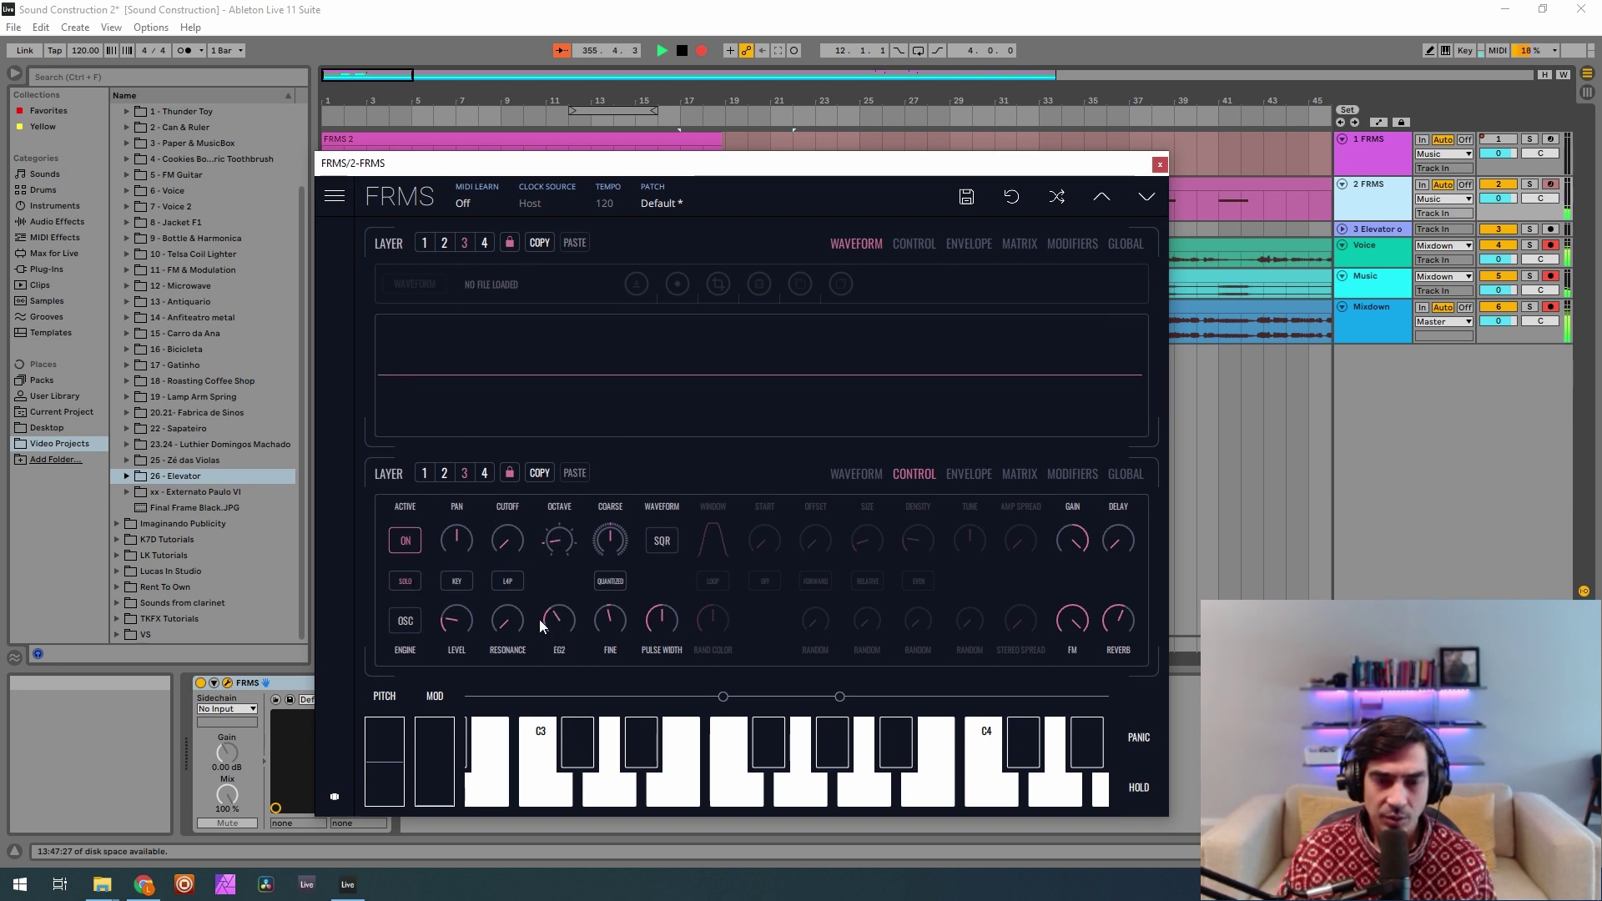
{"action": "left_click_drag", "start_coordinate": [563, 627], "coordinate": [563, 667]}
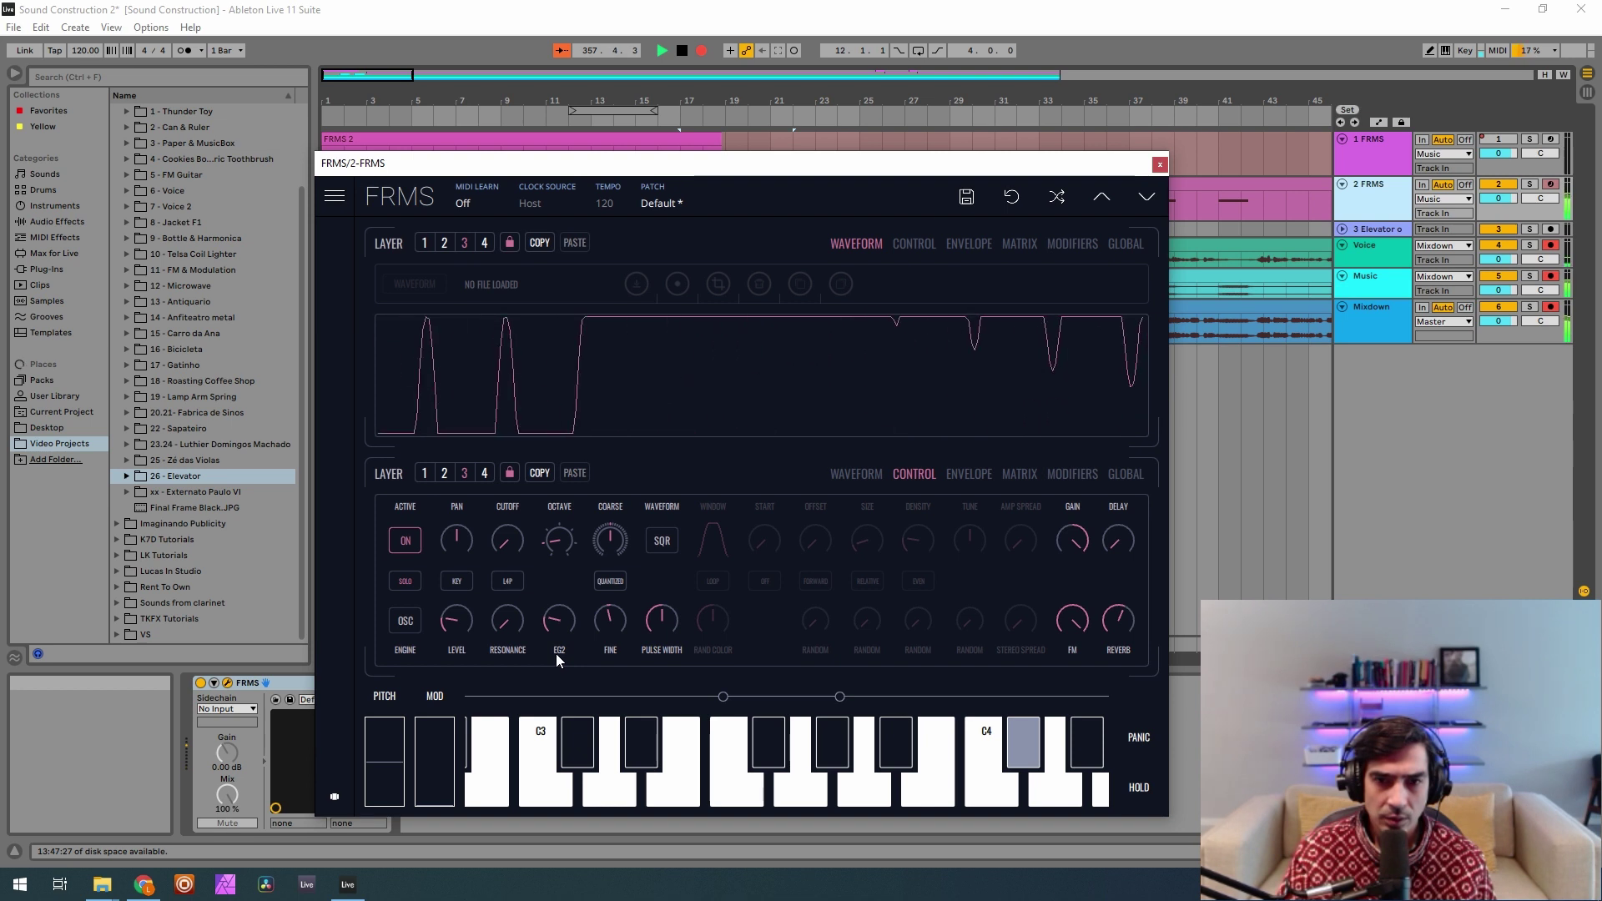
Lower layer 3's EG 2 to resonance amount in the modulation matrix.
{"action": "left_click", "coordinate": [1072, 473]}
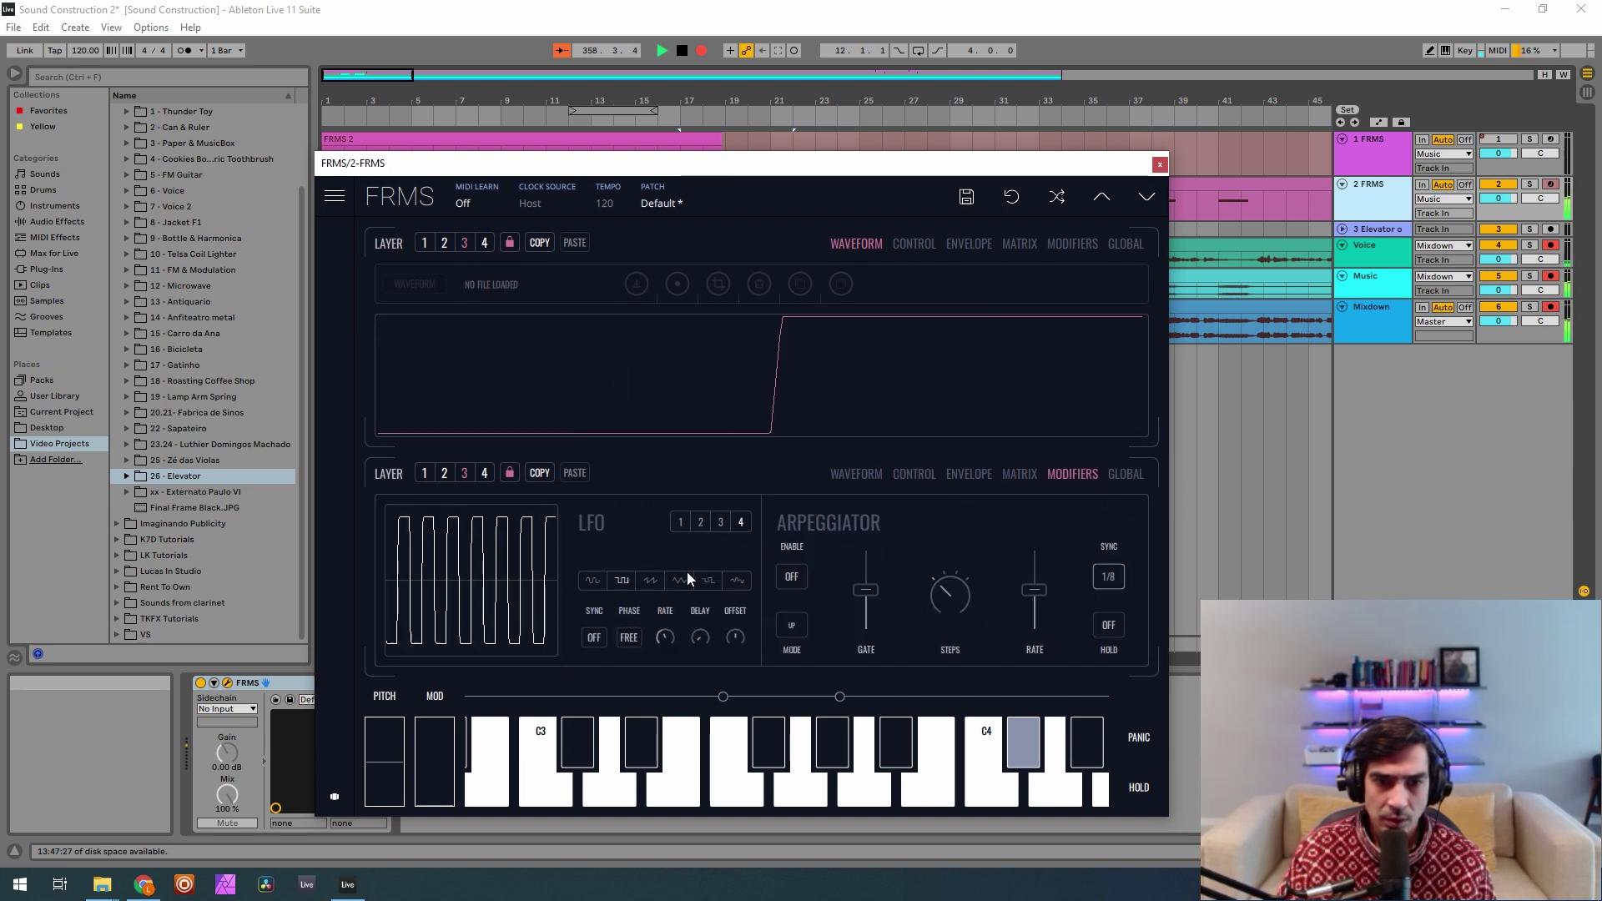
{"action": "left_click", "coordinate": [1022, 477]}
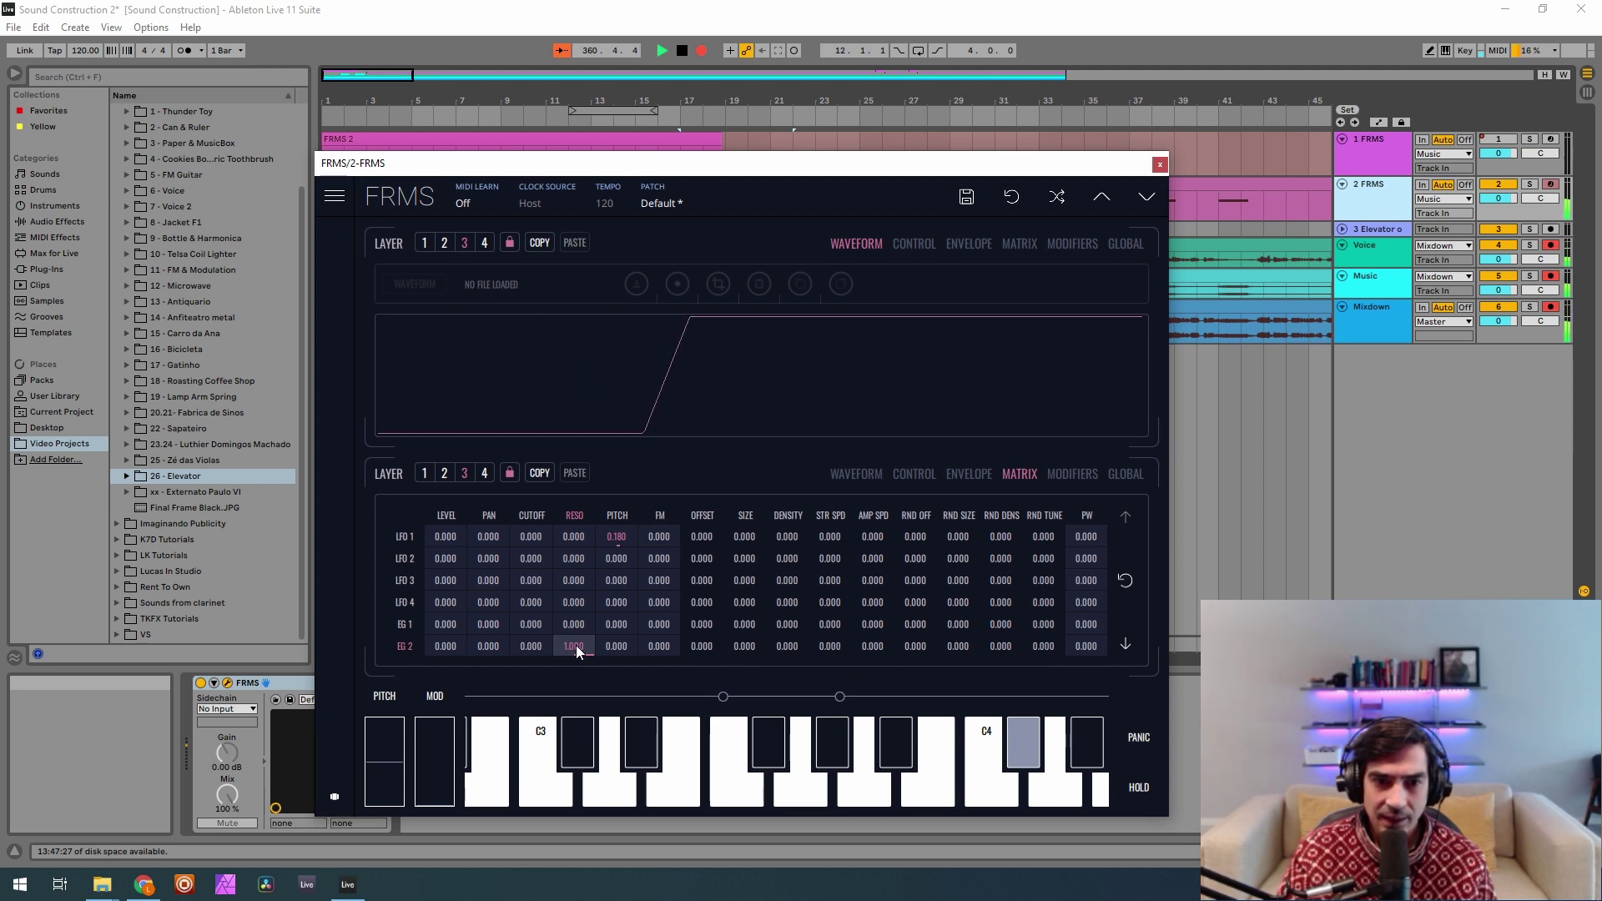
{"action": "left_click_drag", "start_coordinate": [576, 645], "coordinate": [559, 772]}
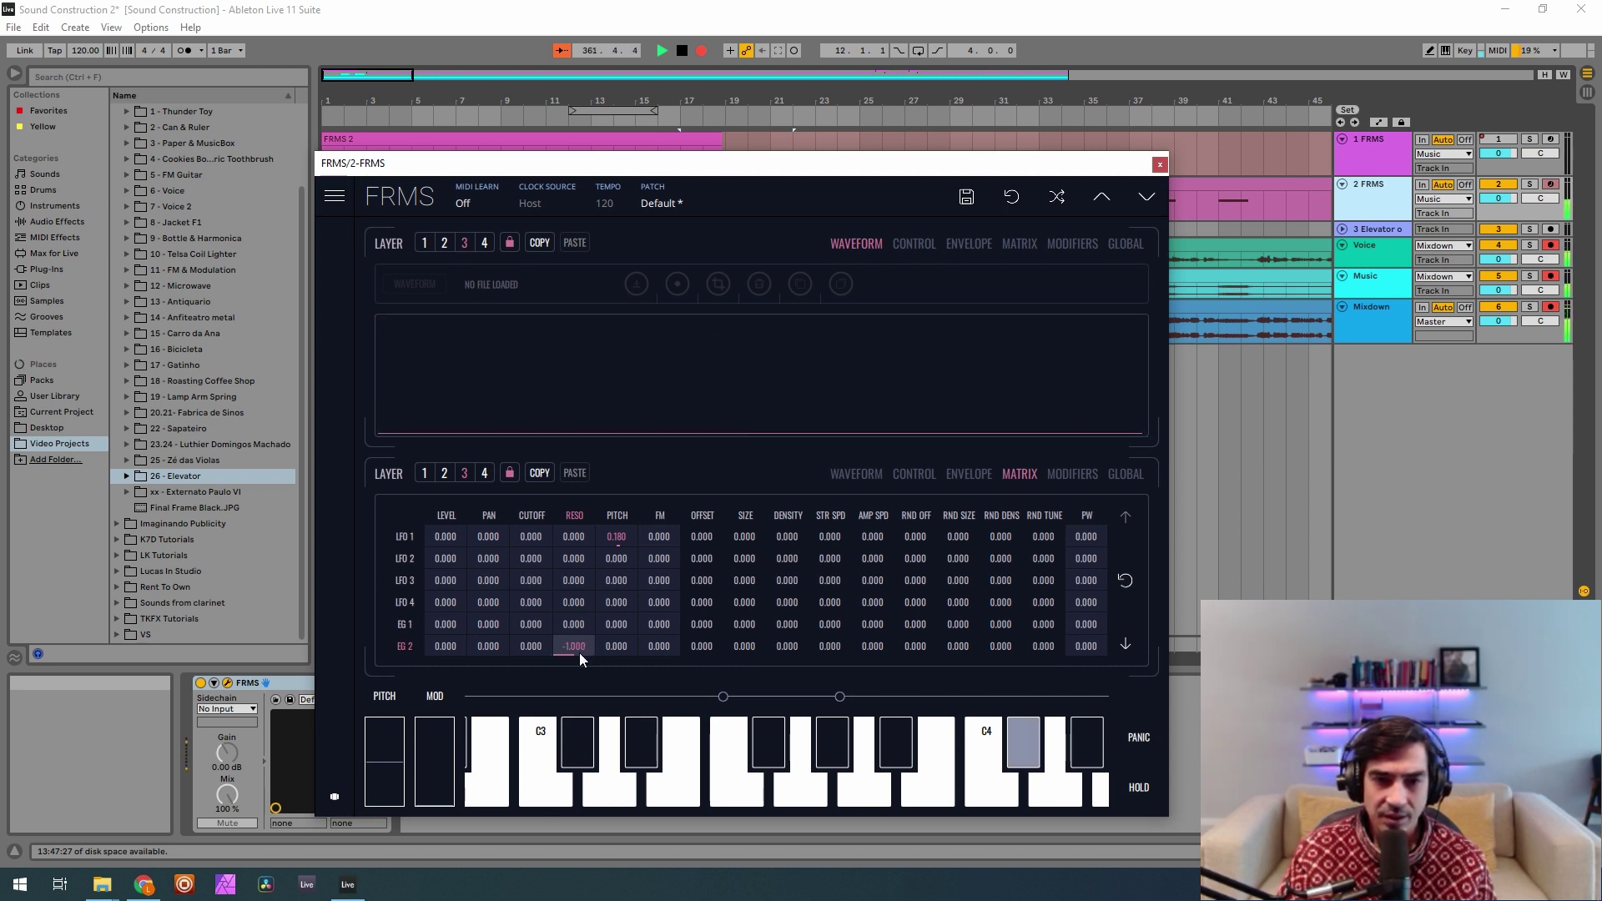
{"action": "left_click", "coordinate": [421, 475]}
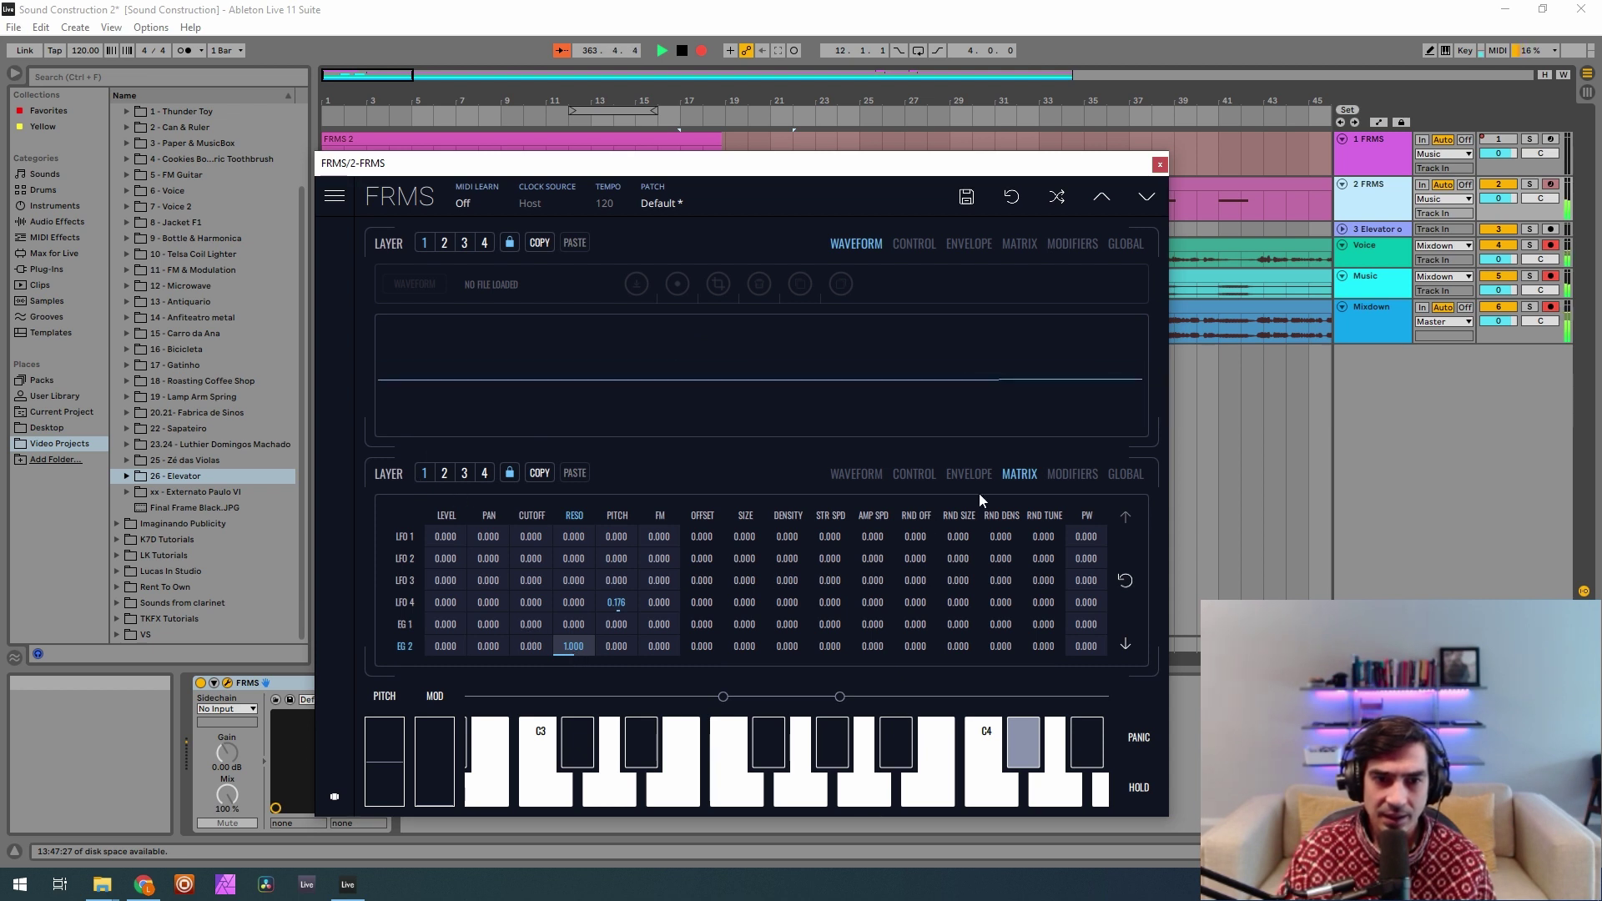
{"action": "left_click", "coordinate": [896, 471]}
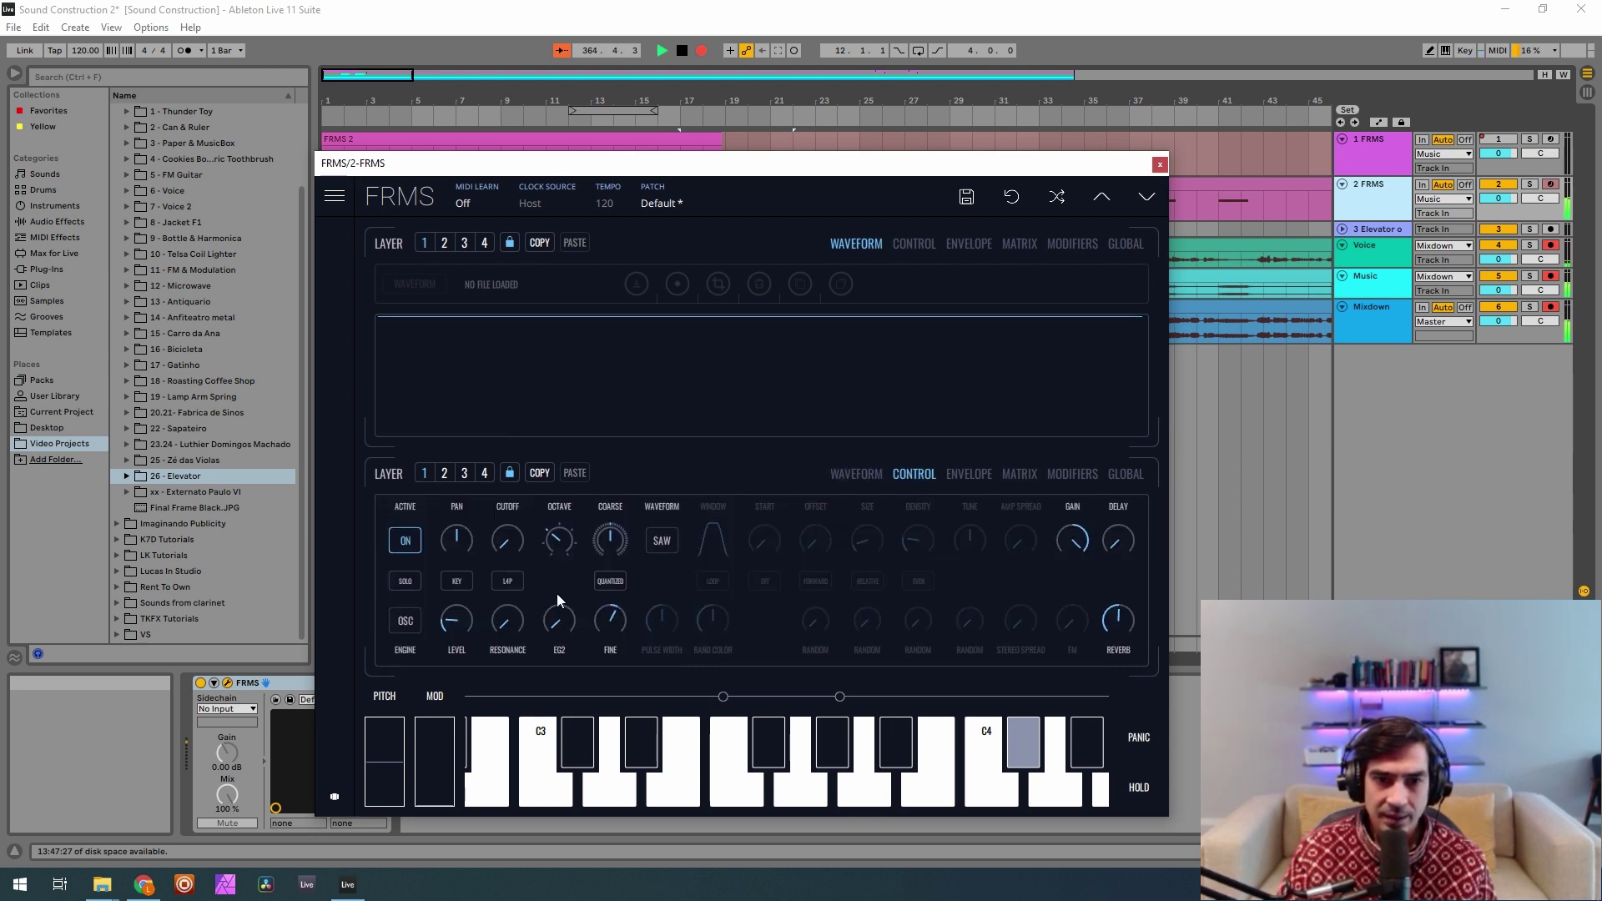
Set layer 1's EG 2 to resonance modulation to -1.000.
{"action": "left_click", "coordinate": [464, 473]}
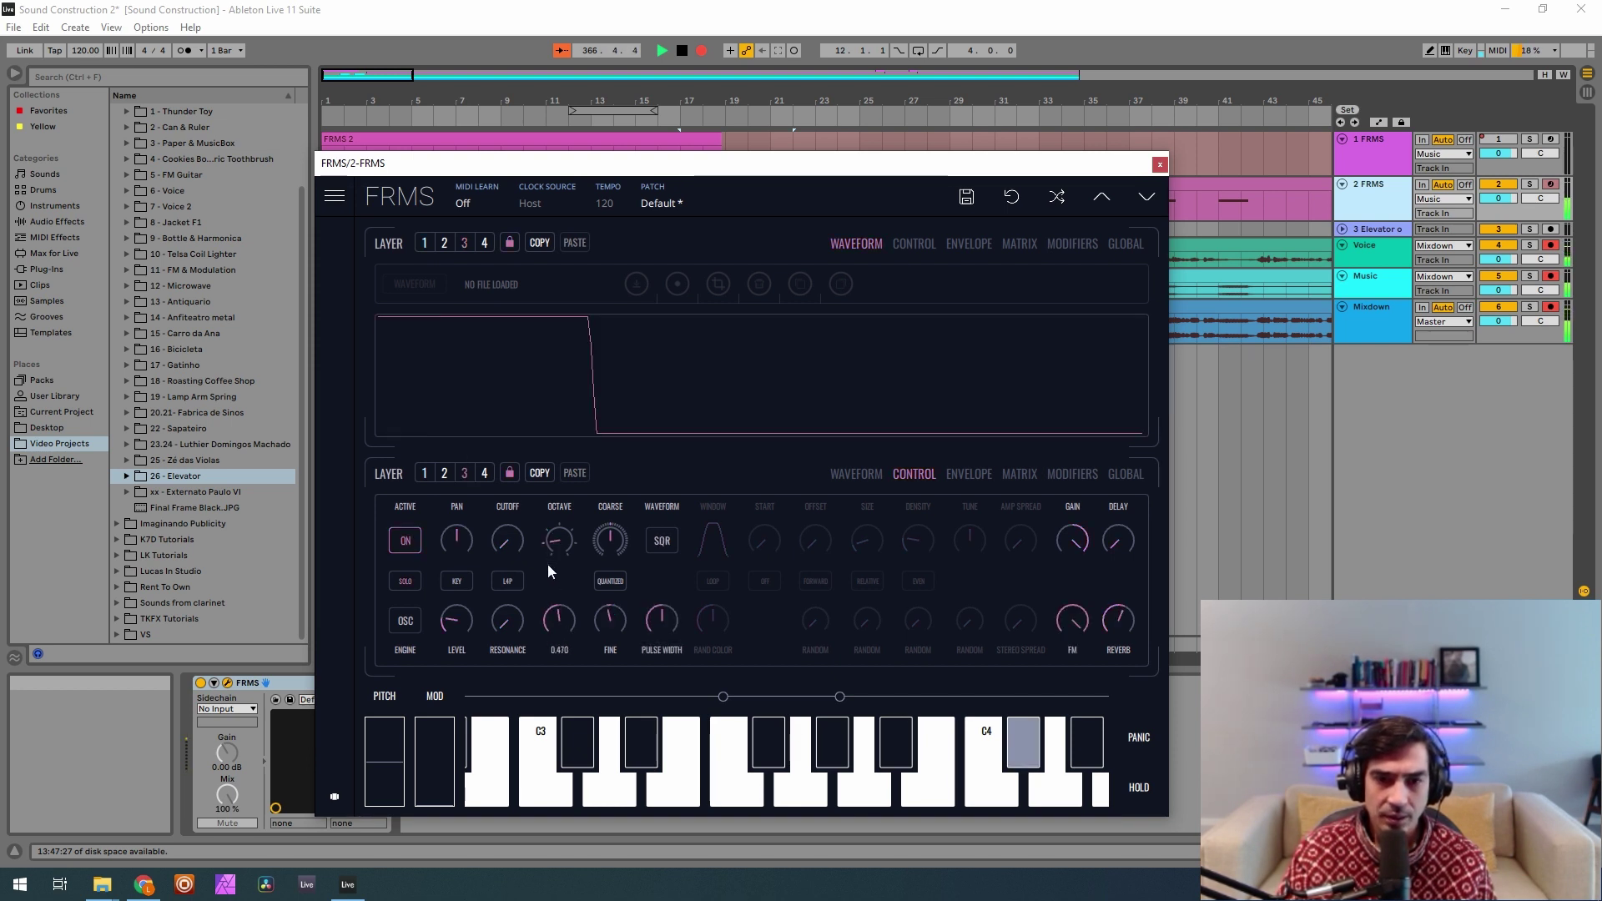
{"action": "scroll", "coordinate": [549, 589], "scroll_direction": "up", "scroll_amount": 2}
{"action": "left_click", "coordinate": [424, 470]}
{"action": "scroll", "coordinate": [563, 623], "scroll_direction": "up", "scroll_amount": 2}
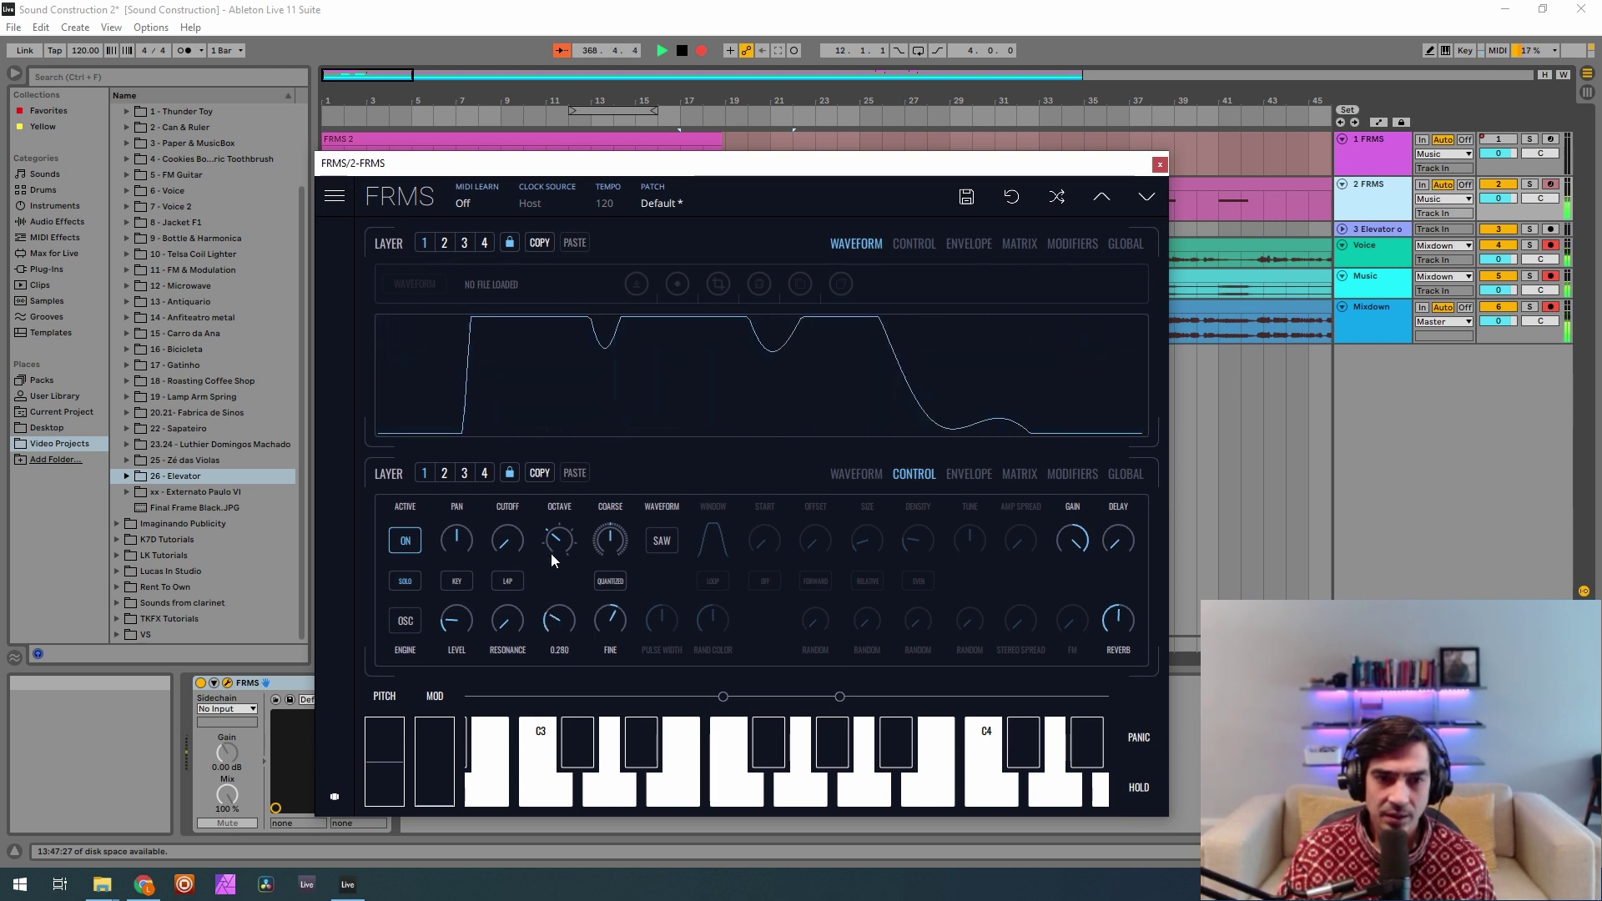
{"action": "left_click", "coordinate": [1070, 474]}
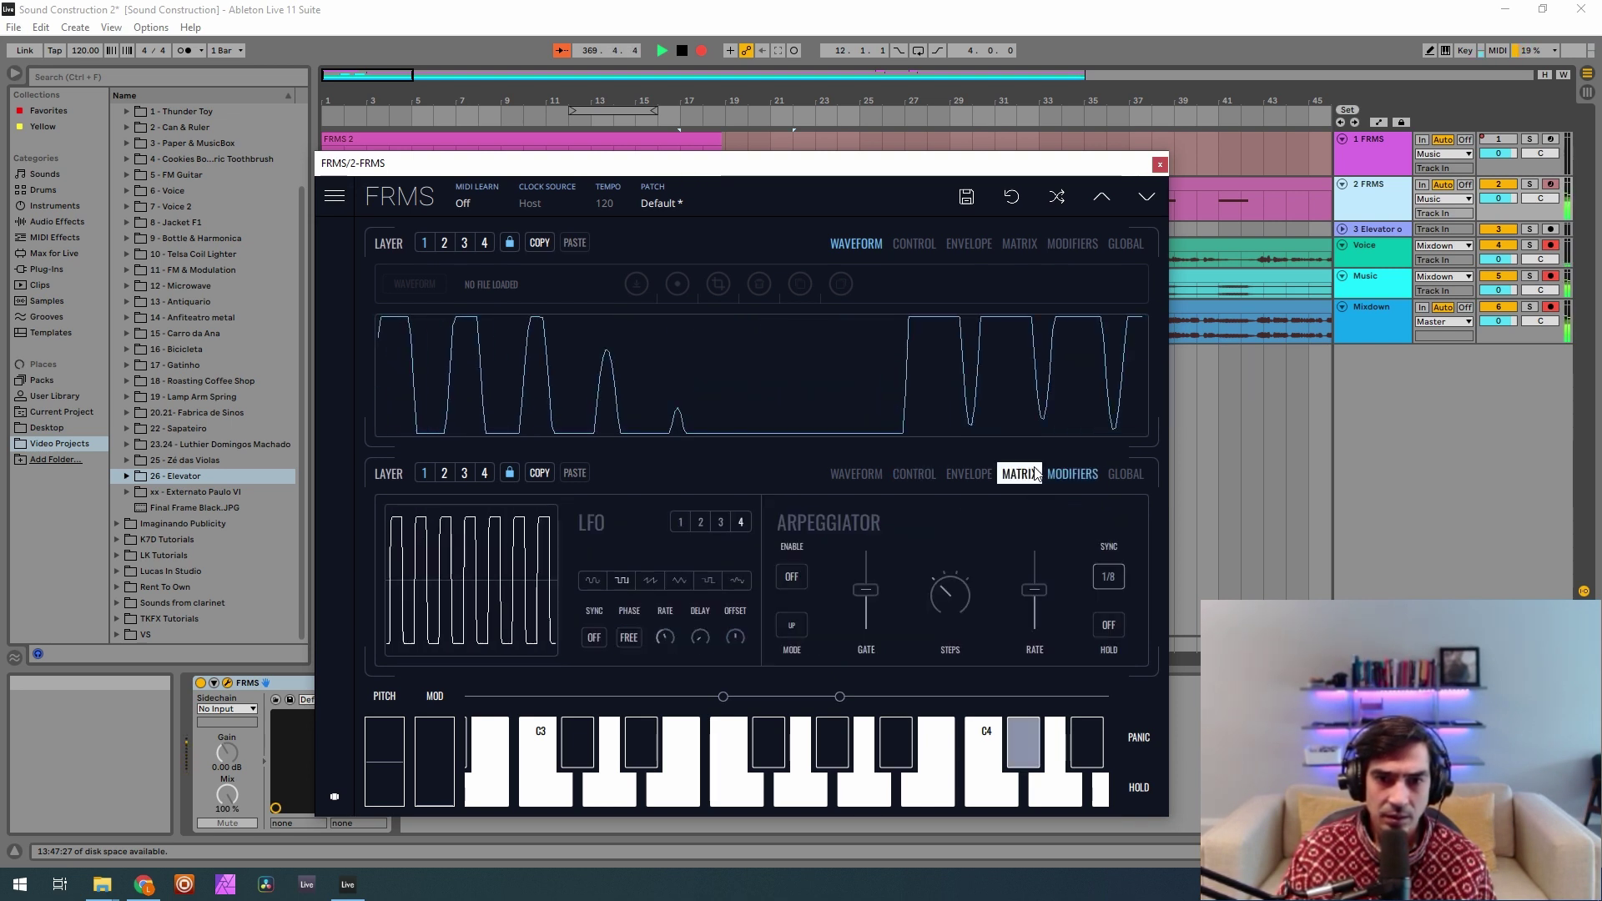
{"action": "left_click", "coordinate": [1020, 474]}
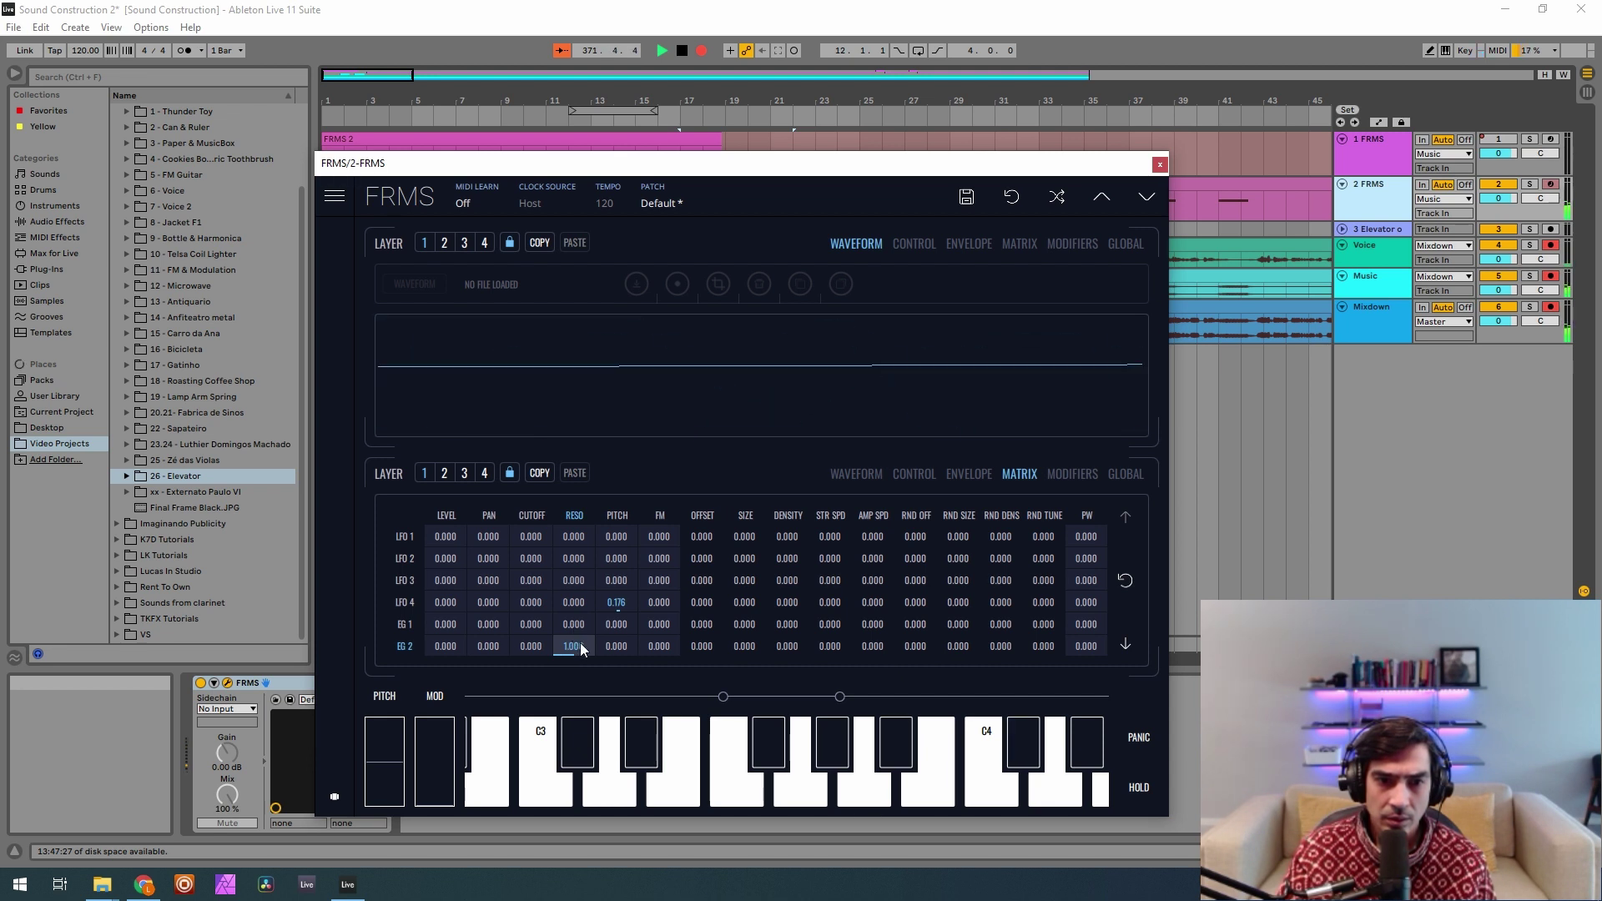
{"action": "left_click_drag", "start_coordinate": [582, 653], "coordinate": [460, 896]}
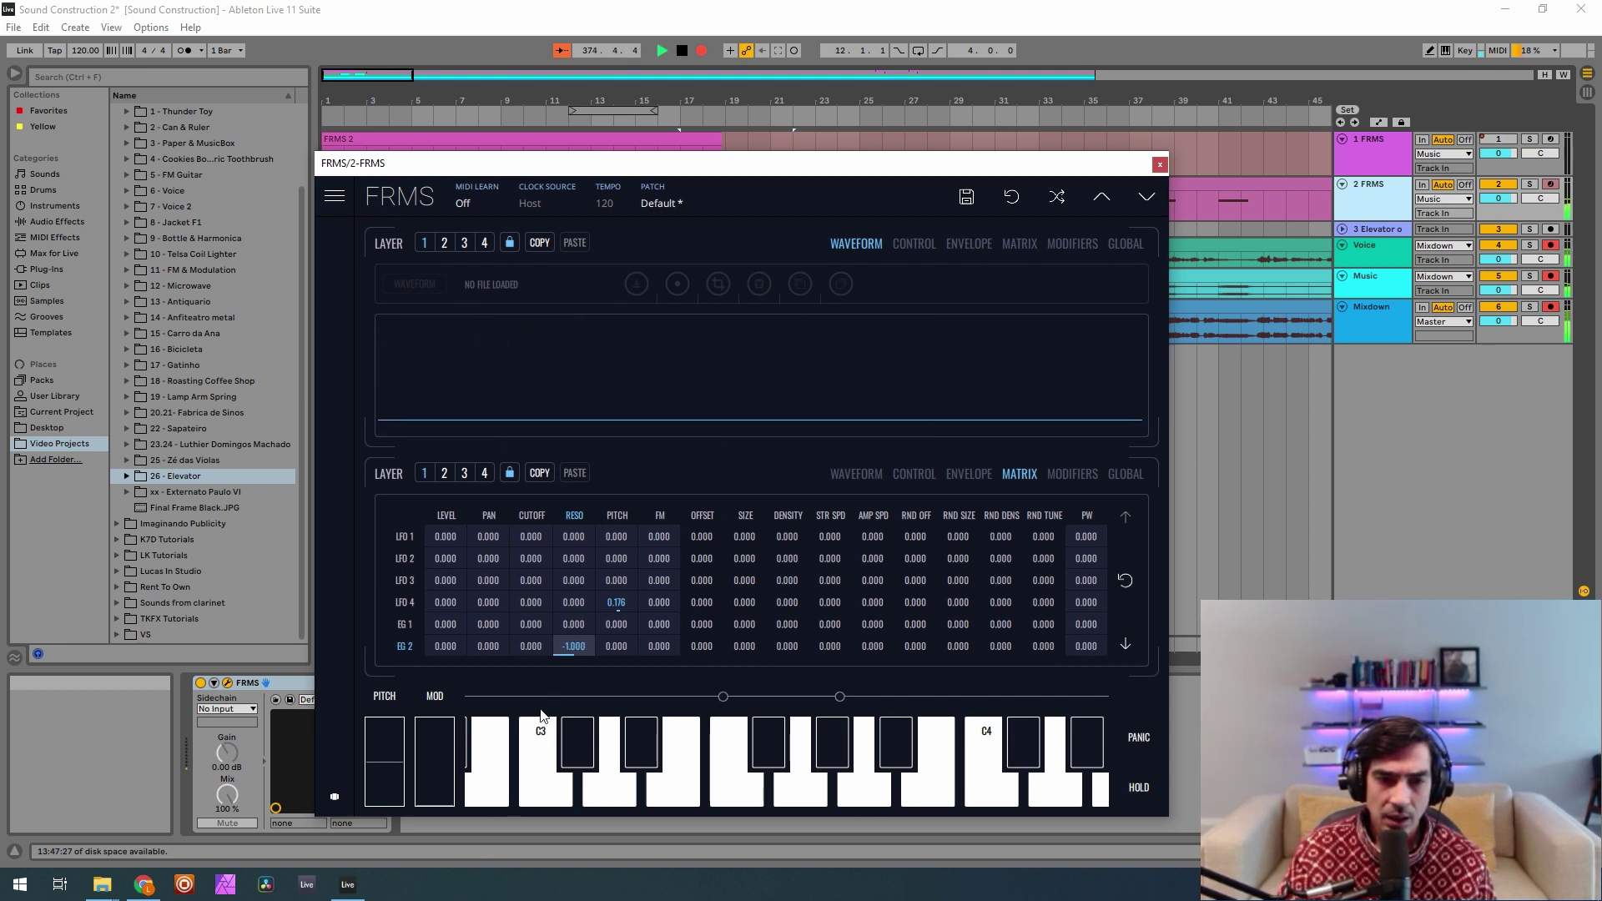
Raise layer 1's EG2 amount from 0 to 0.697, nudging it slightly higher.
{"action": "left_click", "coordinate": [968, 476]}
{"action": "left_click", "coordinate": [914, 475]}
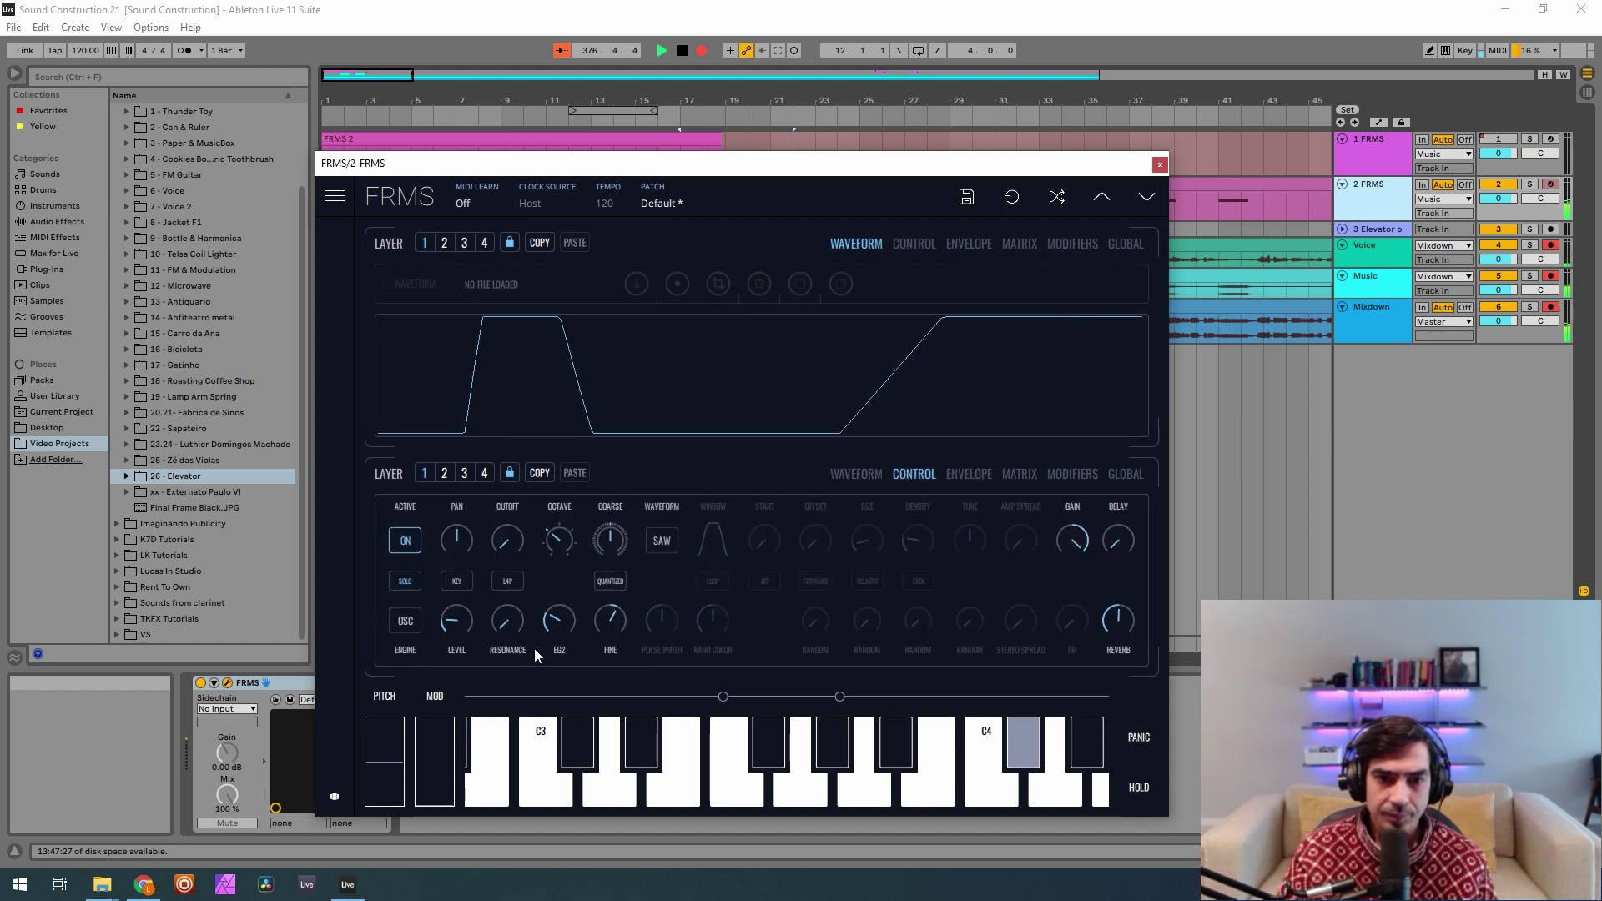
{"action": "left_click_drag", "start_coordinate": [561, 632], "coordinate": [562, 524]}
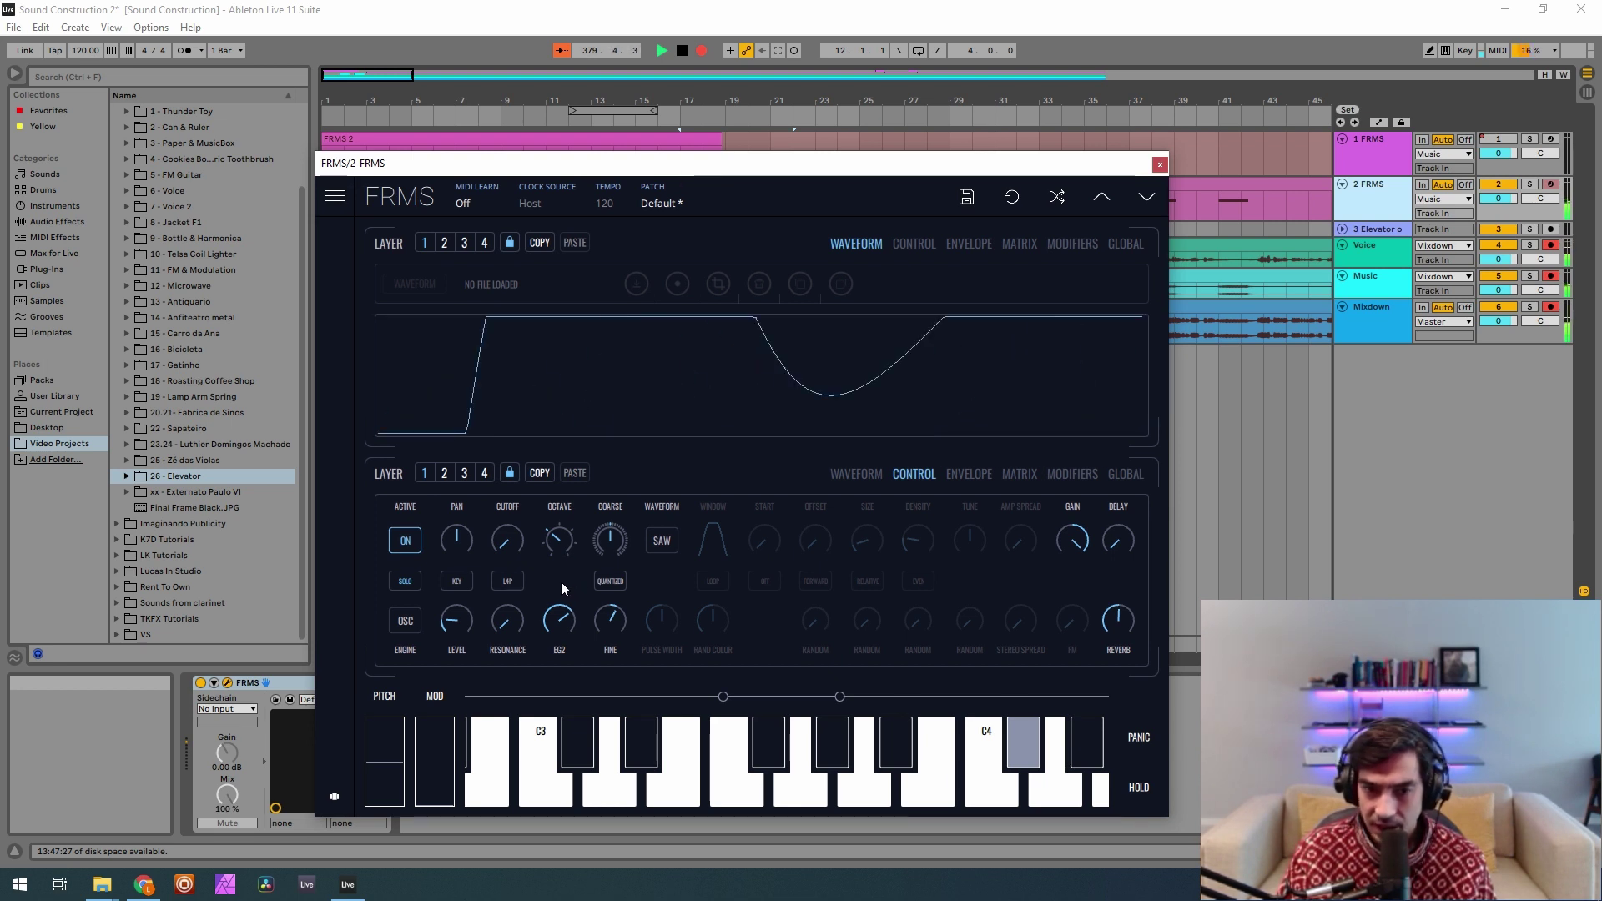
{"action": "mouse_move", "coordinate": [561, 636]}
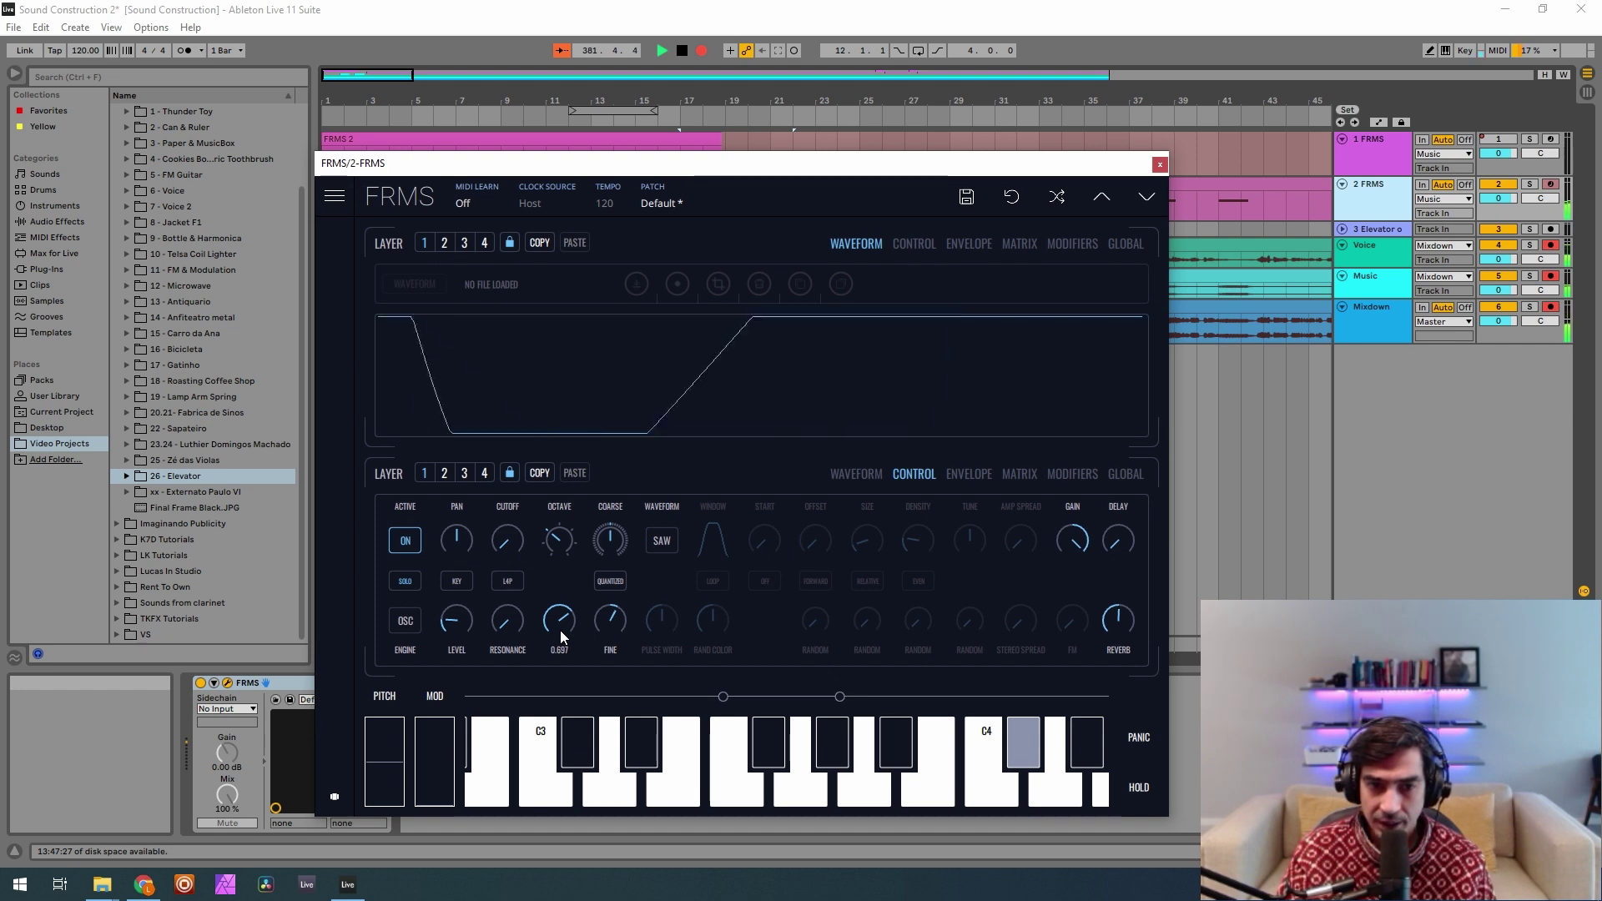
{"action": "left_click_drag", "start_coordinate": [562, 637], "coordinate": [613, 615]}
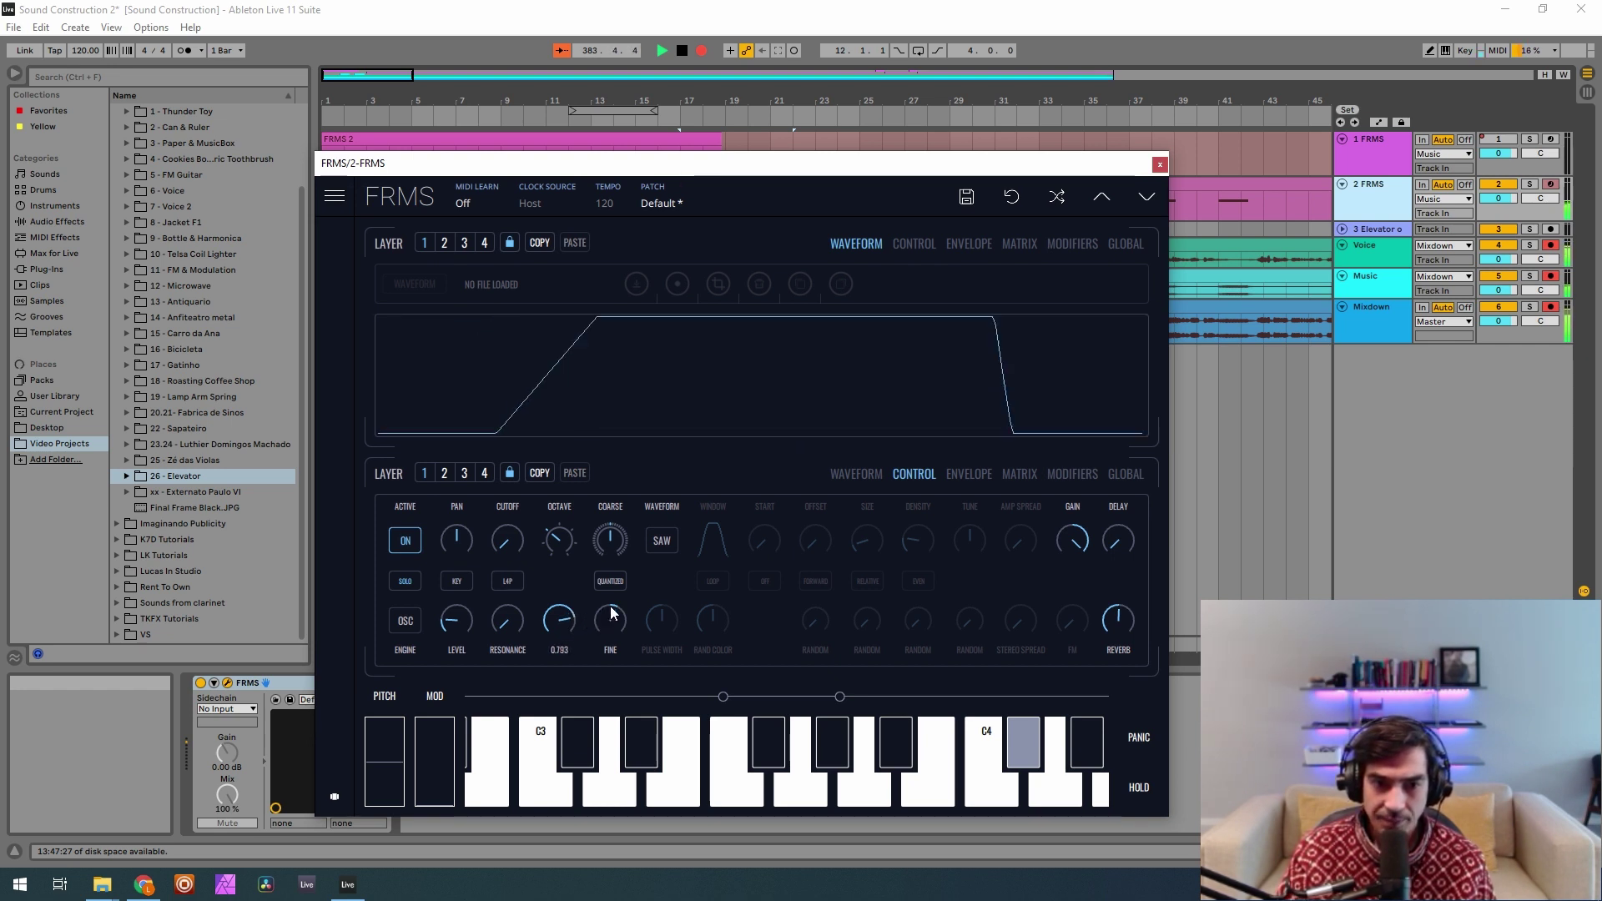
{"action": "left_click", "coordinate": [465, 472]}
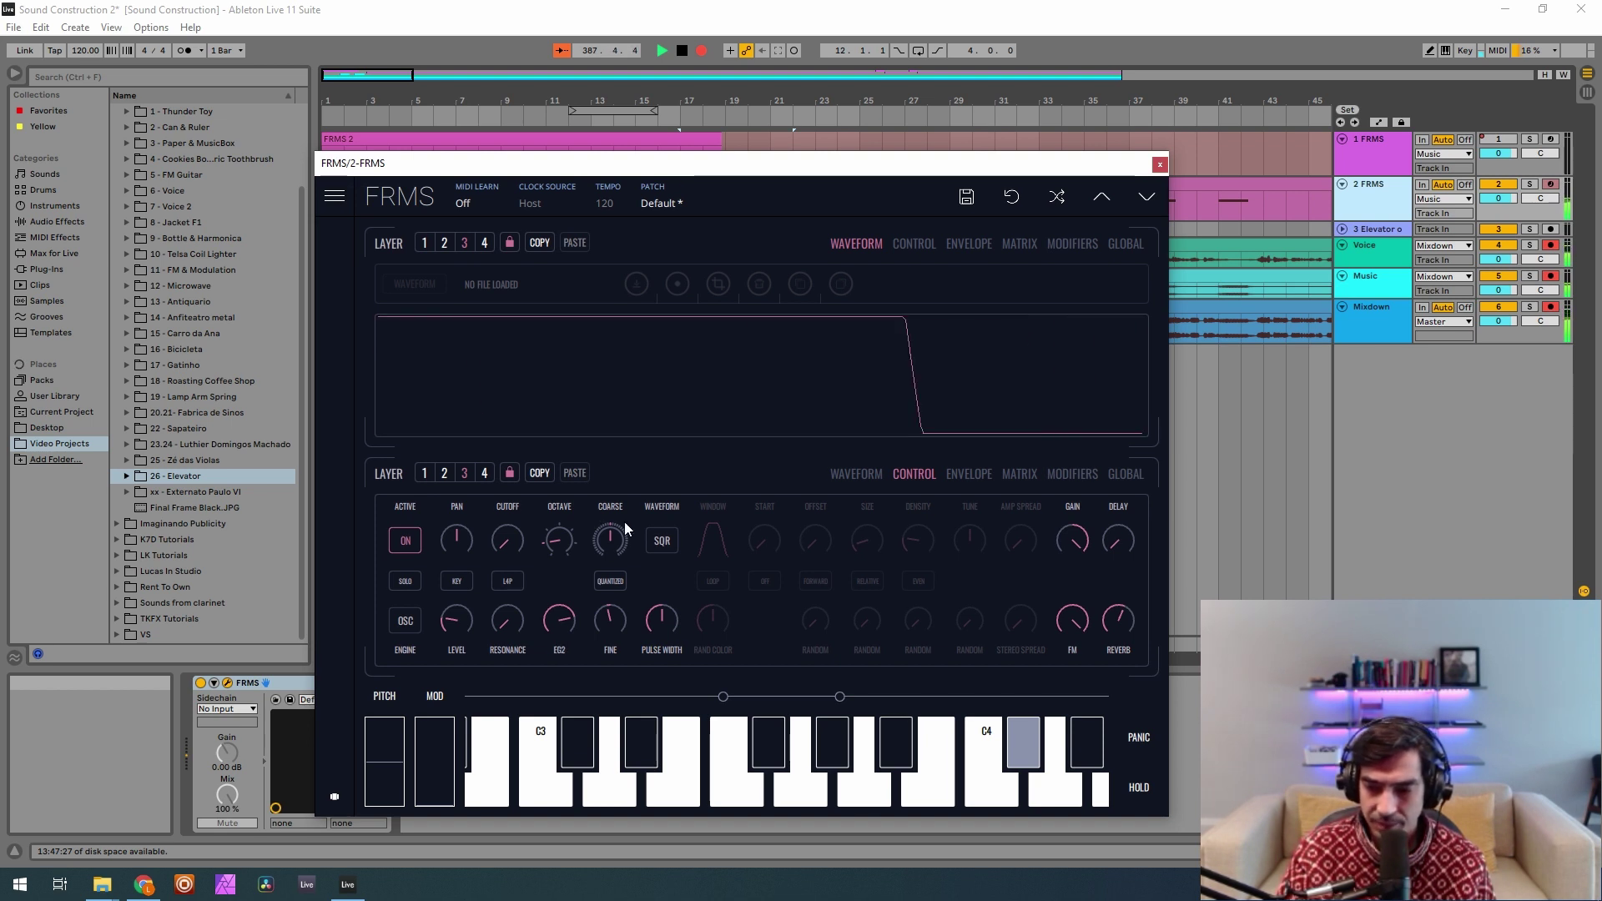
Check layer 2's granular sample and layer 4's ELEVATOR IN.WAV, then go back to layer 1.
{"action": "left_click", "coordinate": [443, 473]}
{"action": "left_click", "coordinate": [484, 473]}
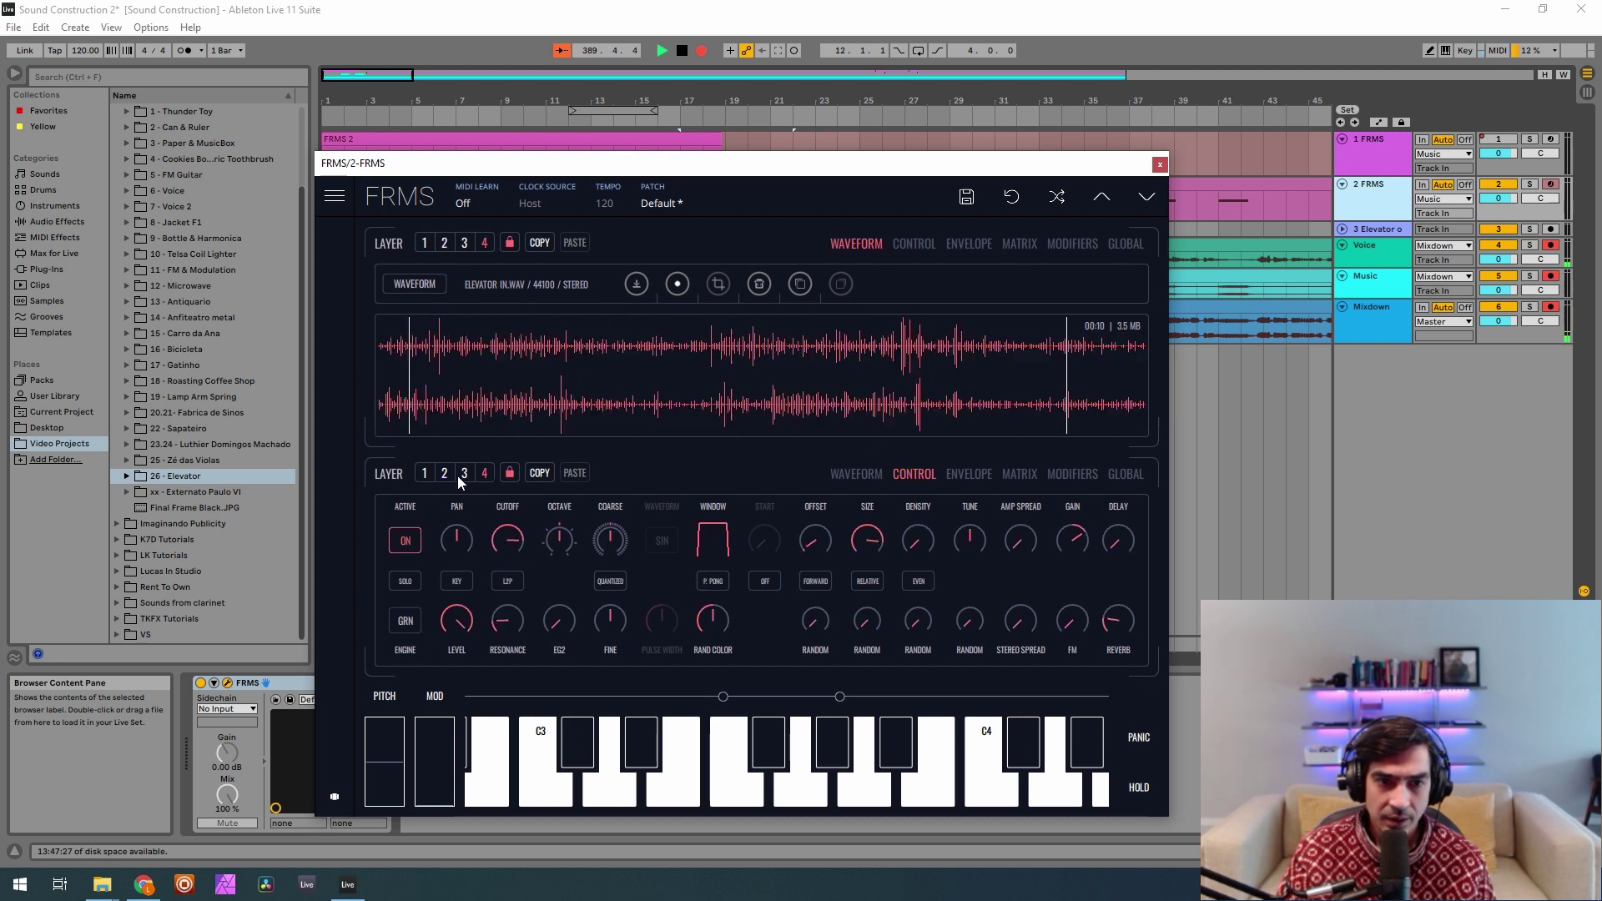
{"action": "left_click", "coordinate": [425, 474]}
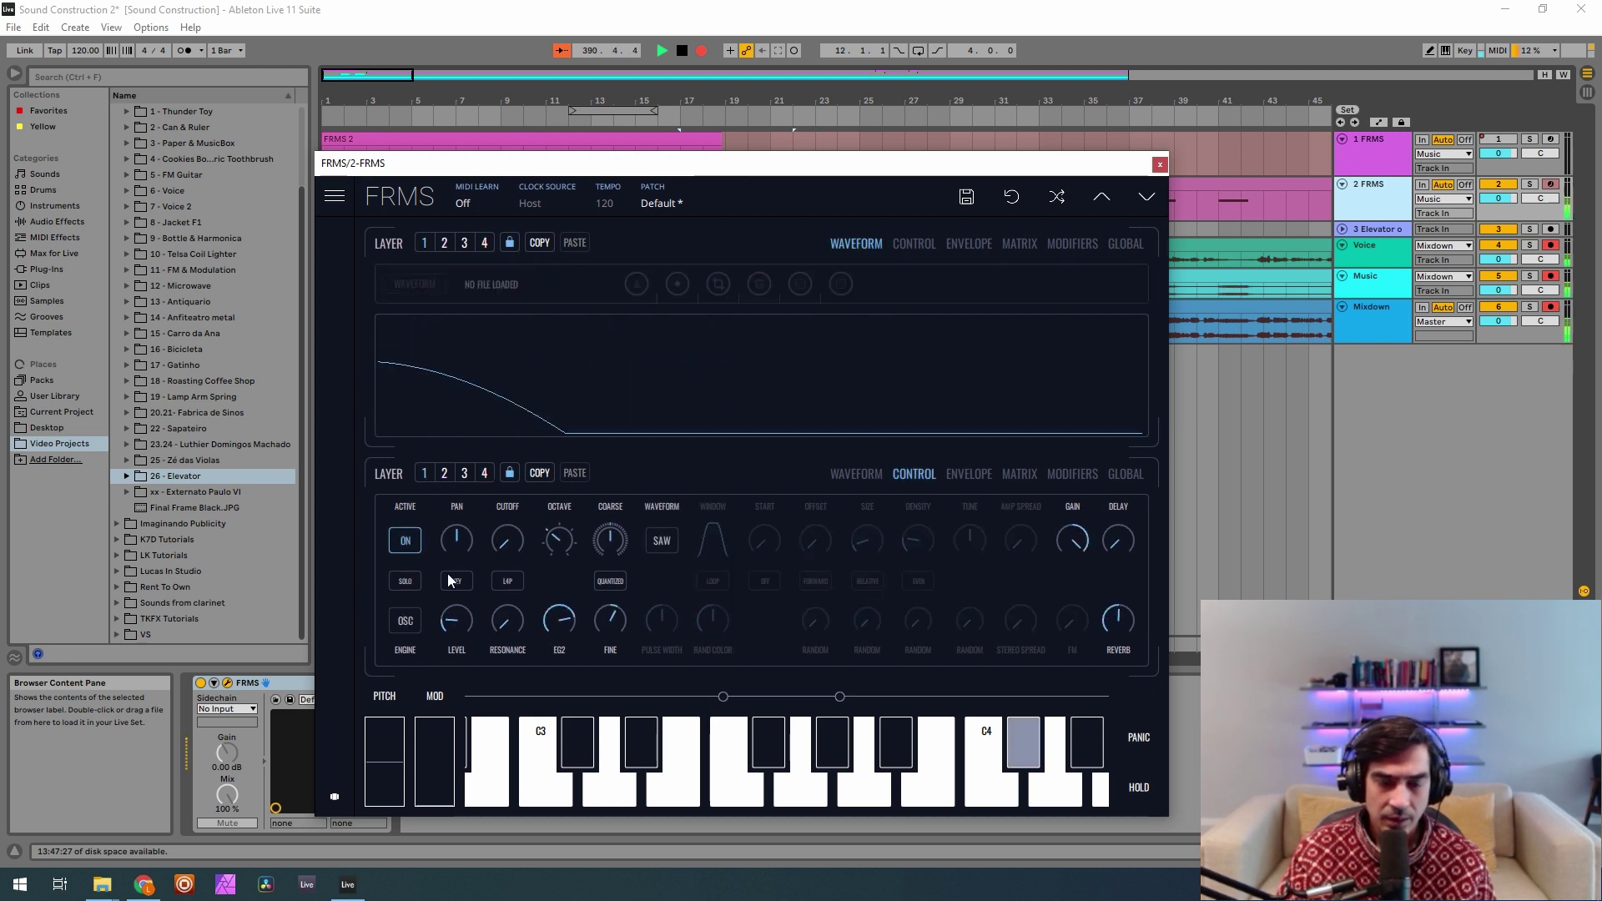